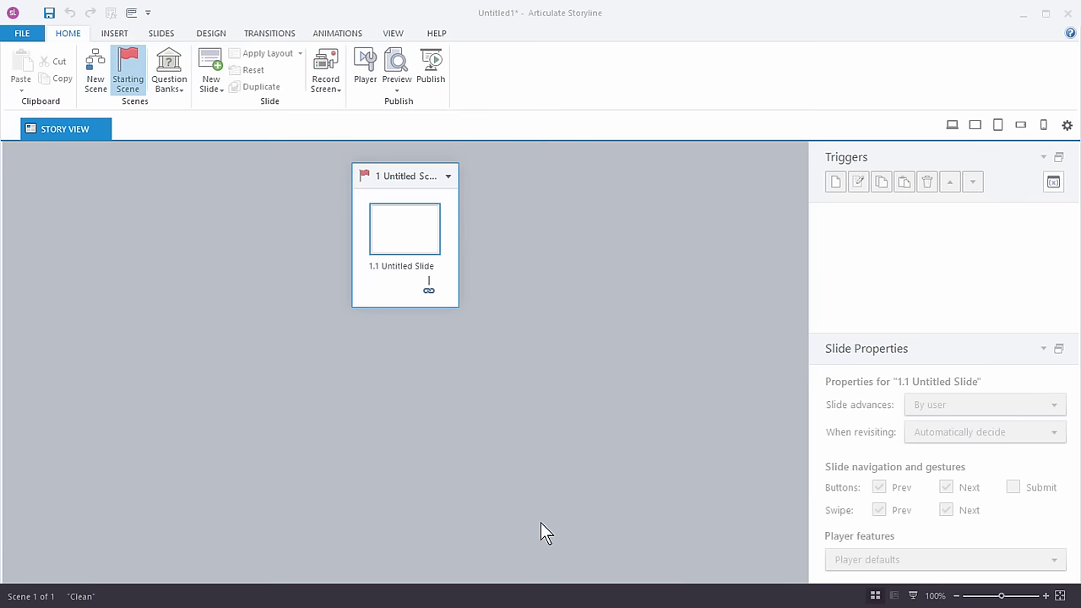
Open the untitled slide for editing and bring up the character library
{"action": "double_click", "coordinate": [382, 227]}
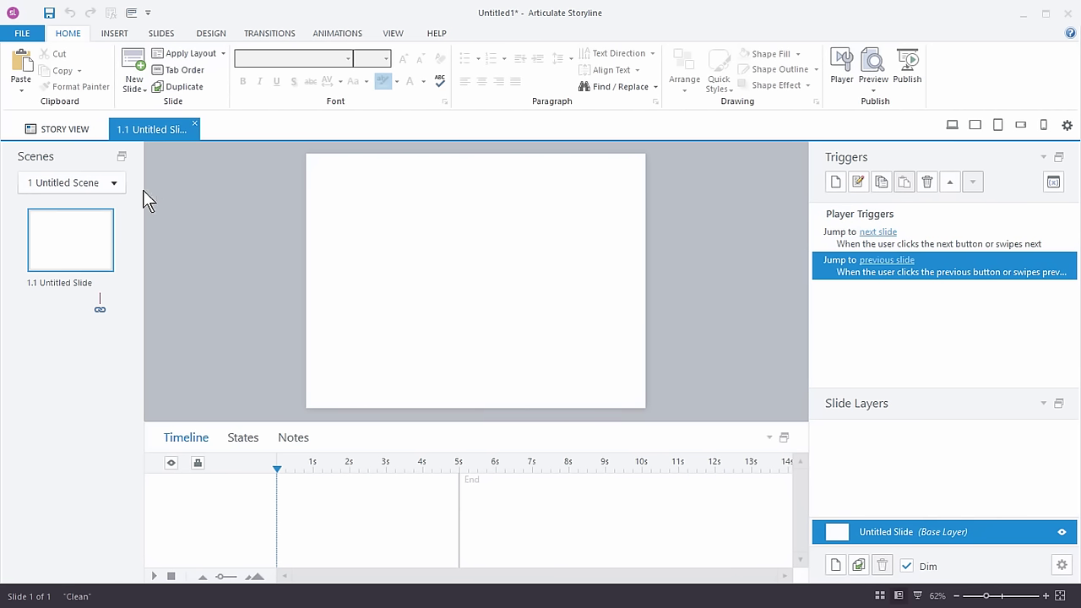
{"action": "left_click", "coordinate": [113, 35]}
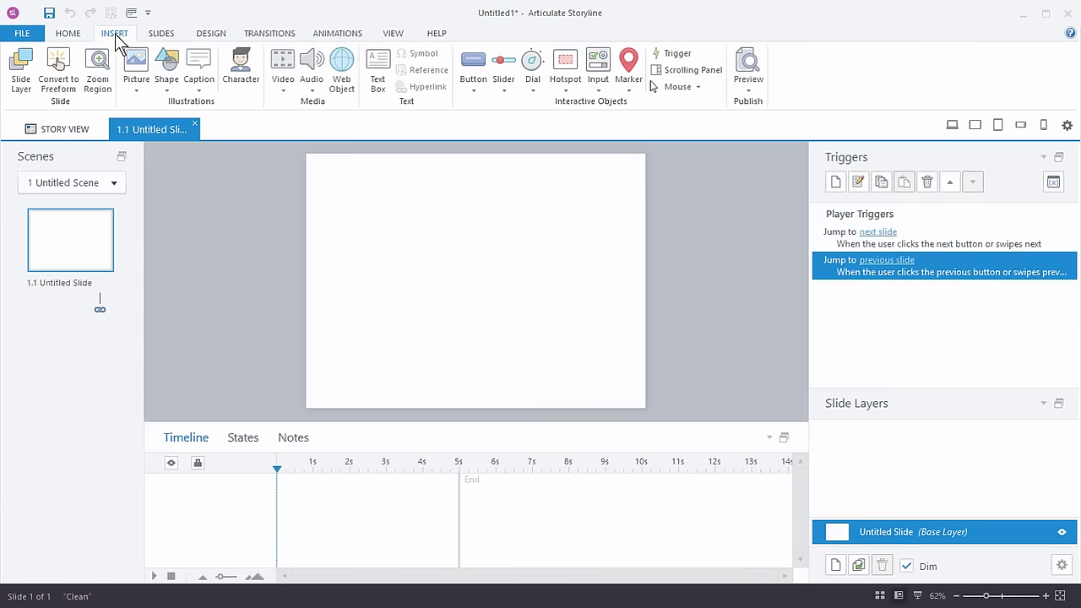
{"action": "left_click", "coordinate": [238, 72]}
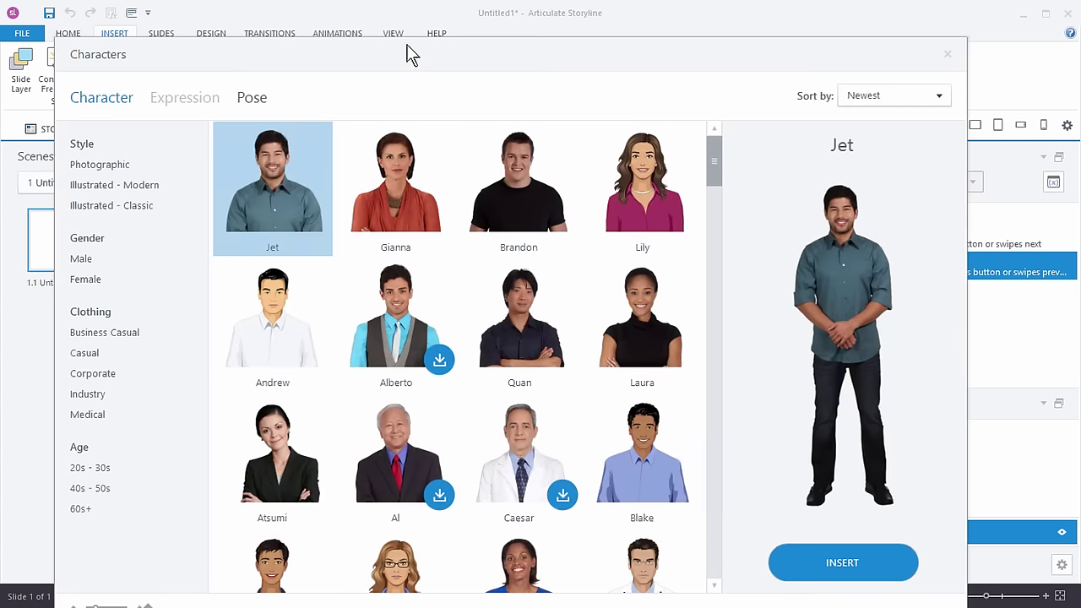
{"action": "left_click_drag", "start_coordinate": [406, 53], "coordinate": [408, 30]}
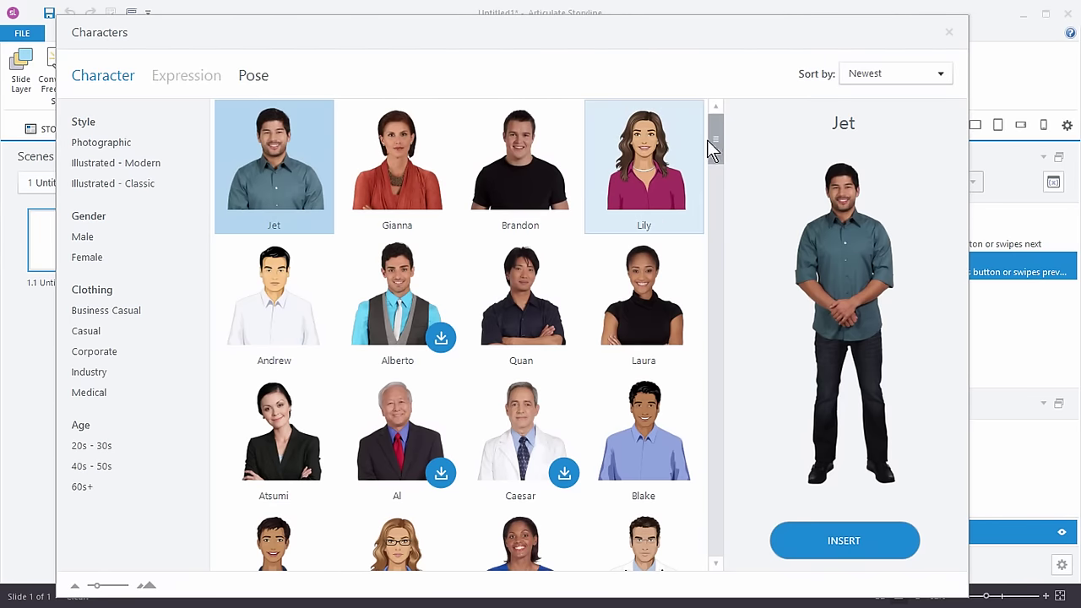
{"action": "mouse_move", "coordinate": [709, 142]}
{"action": "left_mouse_down"}
{"action": "mouse_move", "coordinate": [728, 386]}
{"action": "mouse_move", "coordinate": [713, 131]}
{"action": "left_mouse_up"}
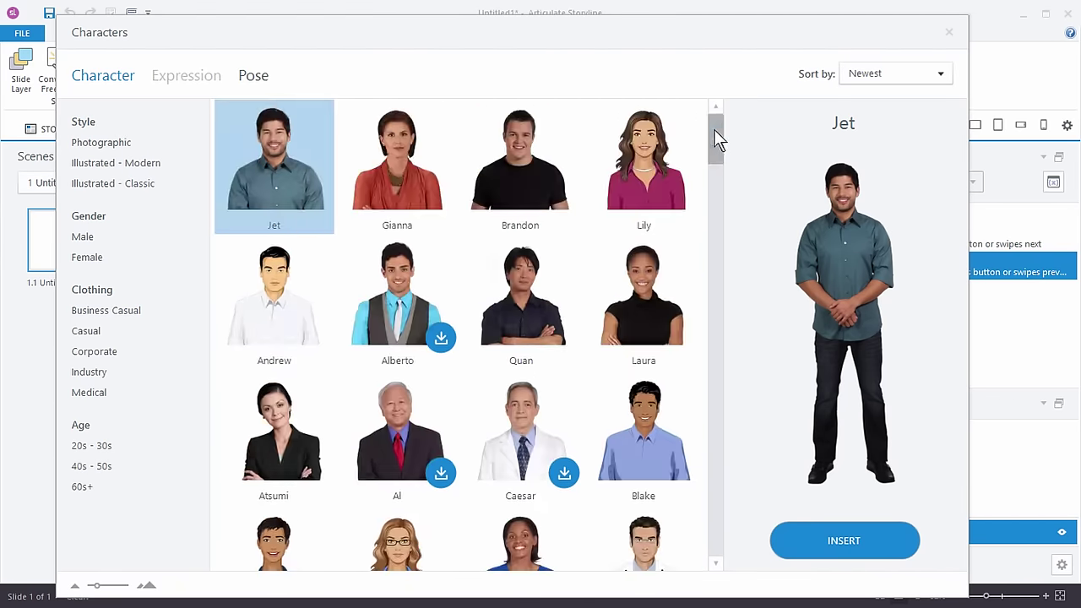
Browse Jet's poses filtered by the Talking style and Positive emotion, and leave the character library without inserting one
{"action": "left_click", "coordinate": [247, 78]}
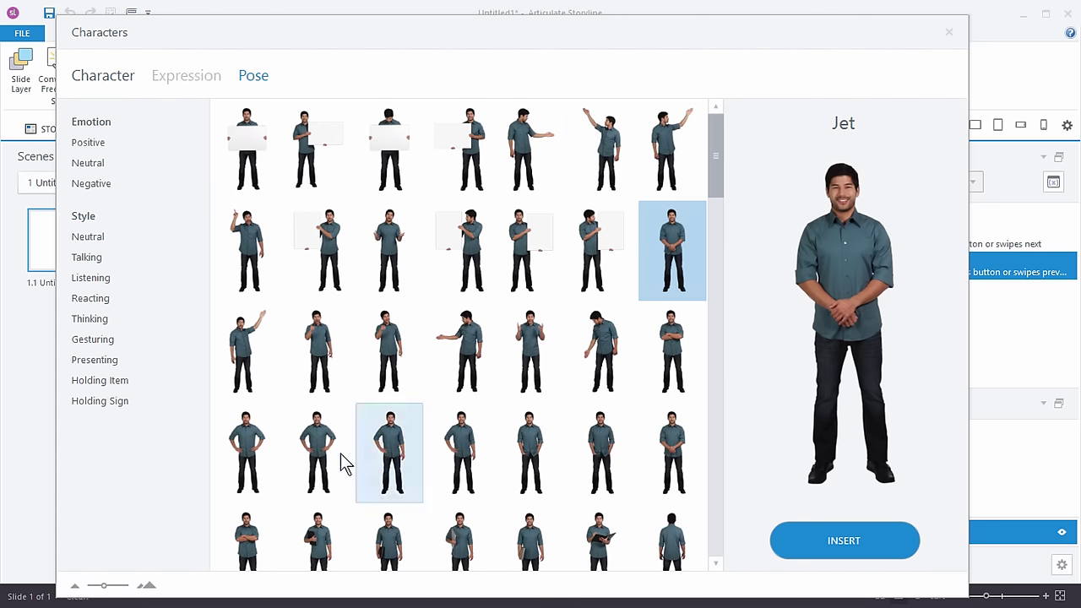
{"action": "left_click", "coordinate": [84, 256]}
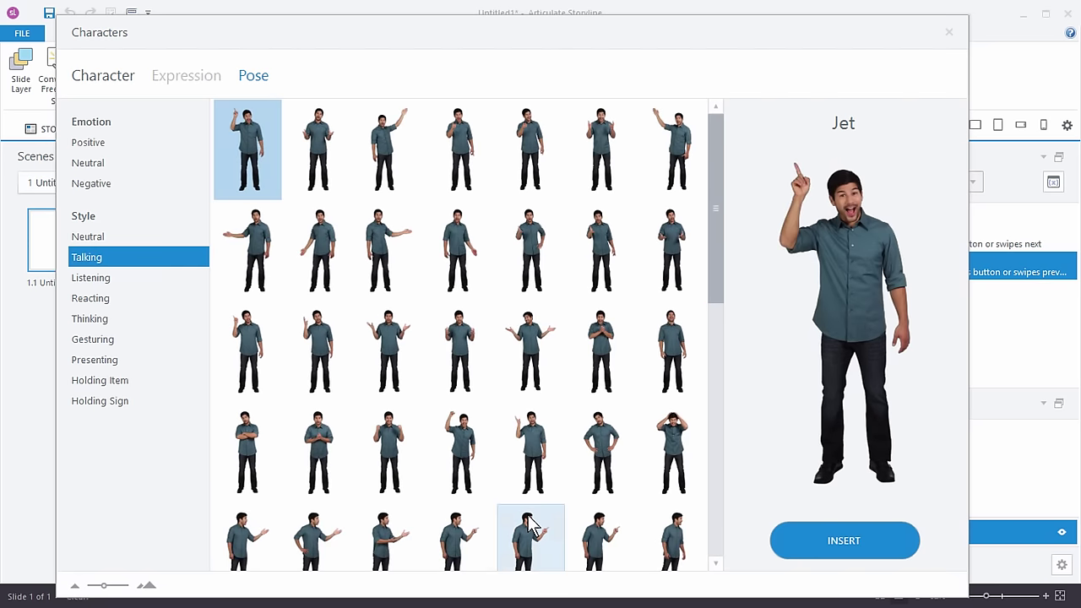
{"action": "left_click", "coordinate": [87, 142]}
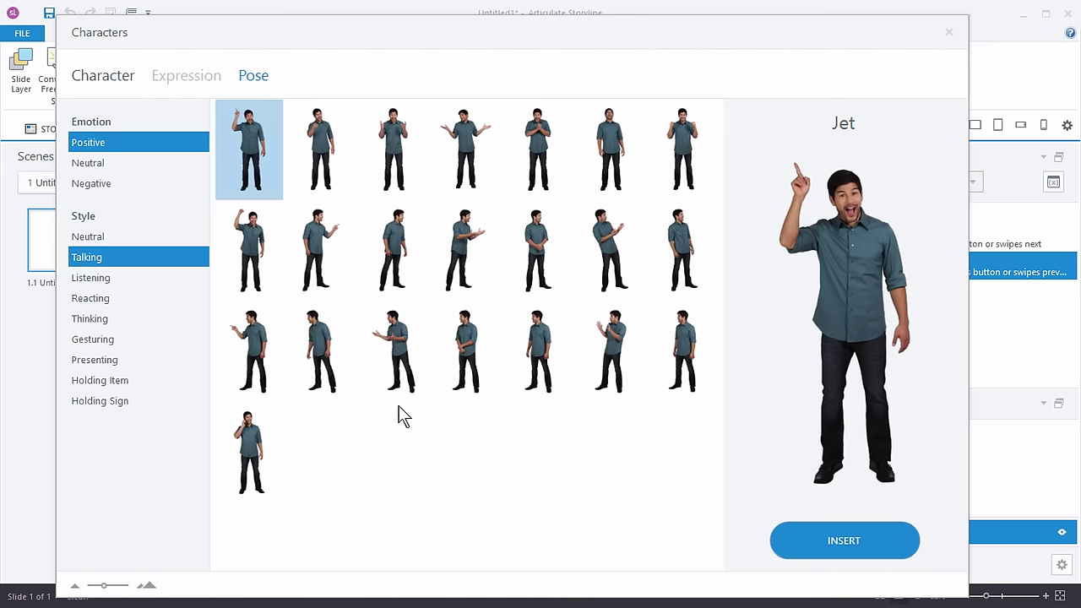
{"action": "left_click", "coordinate": [949, 33]}
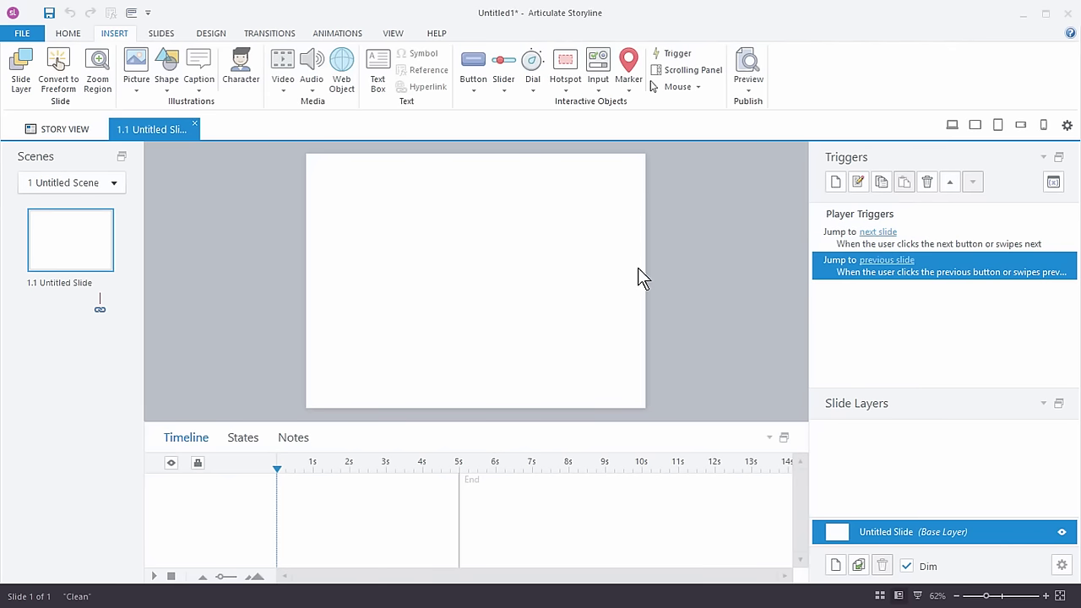
Insert the photographic character Jet in the pose looking and gesturing sideways to the right with one arm extended
{"action": "left_click", "coordinate": [251, 76]}
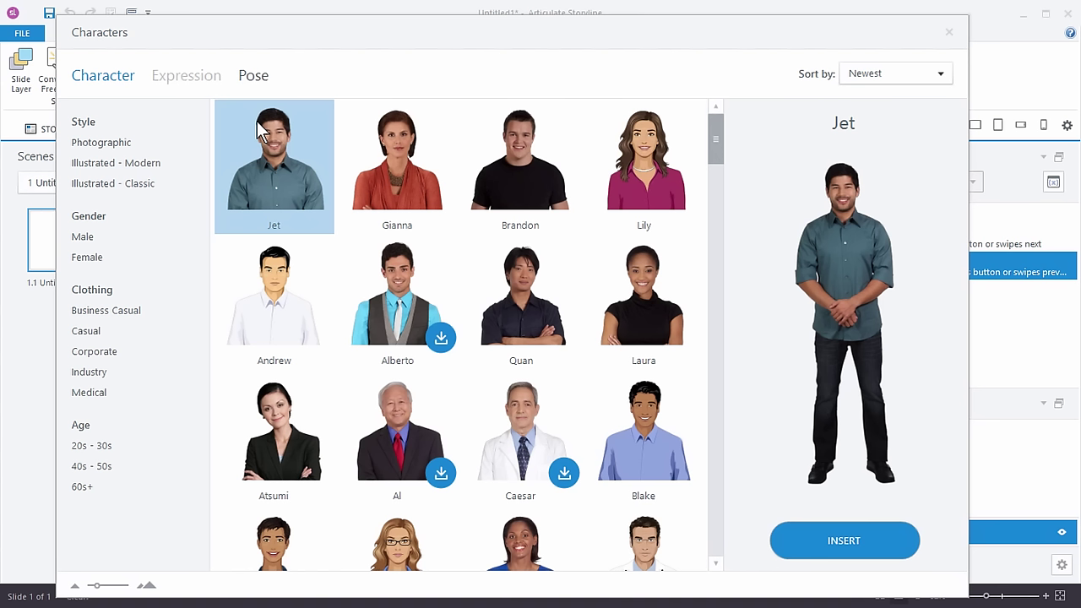
{"action": "left_click", "coordinate": [265, 77]}
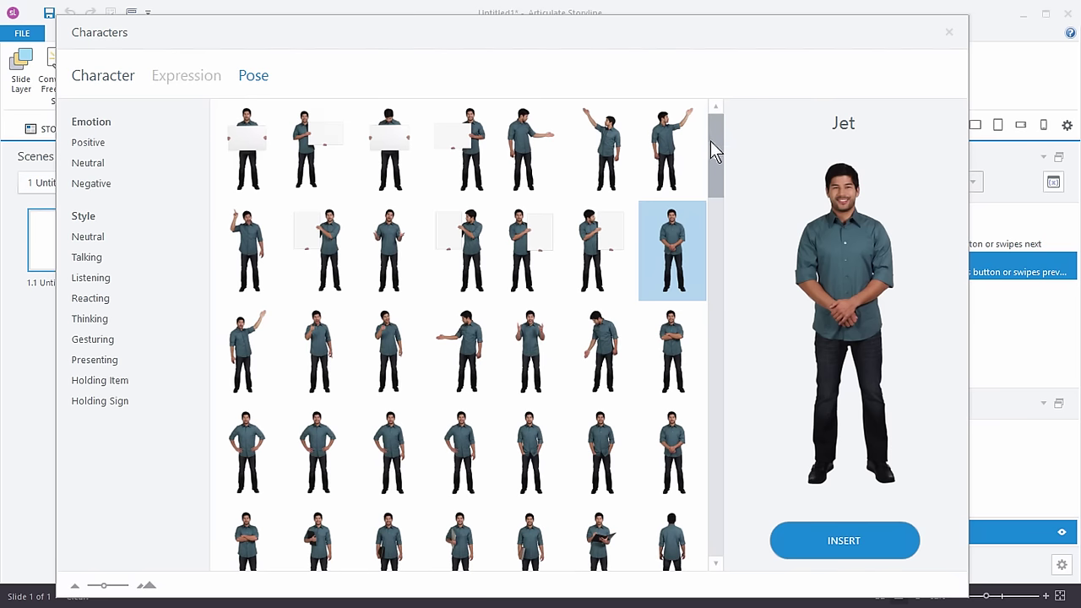
{"action": "left_click_drag", "start_coordinate": [710, 144], "coordinate": [715, 120]}
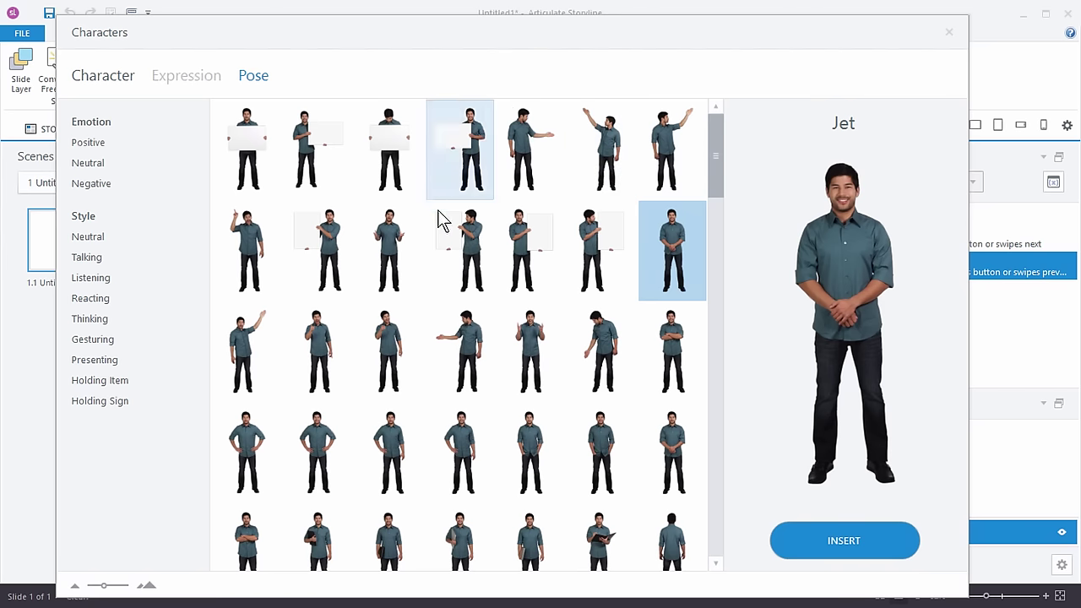
{"action": "left_click", "coordinate": [523, 142]}
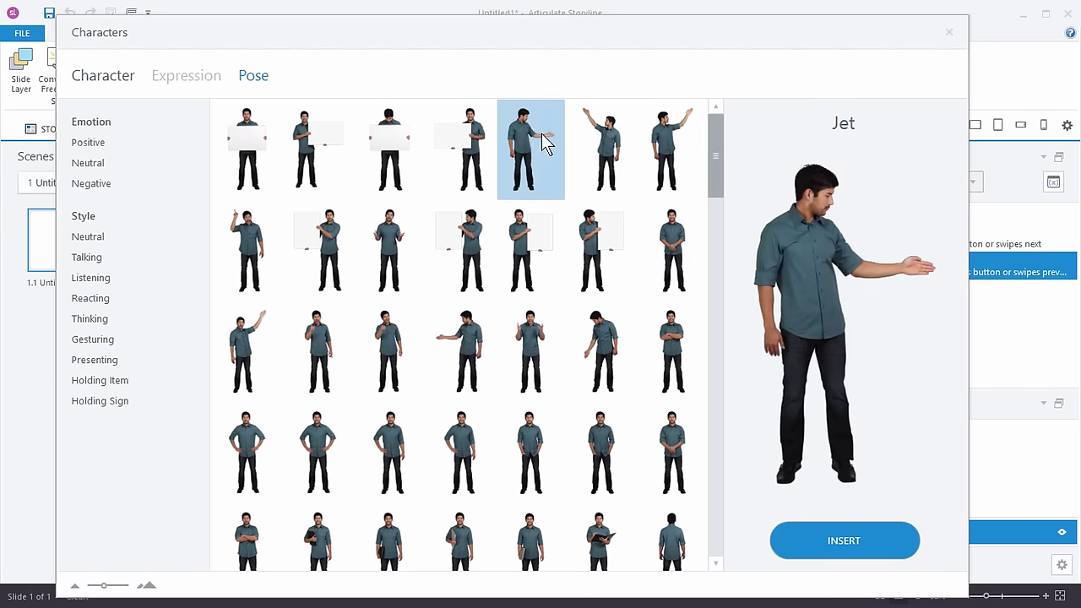
{"action": "left_click", "coordinate": [836, 537]}
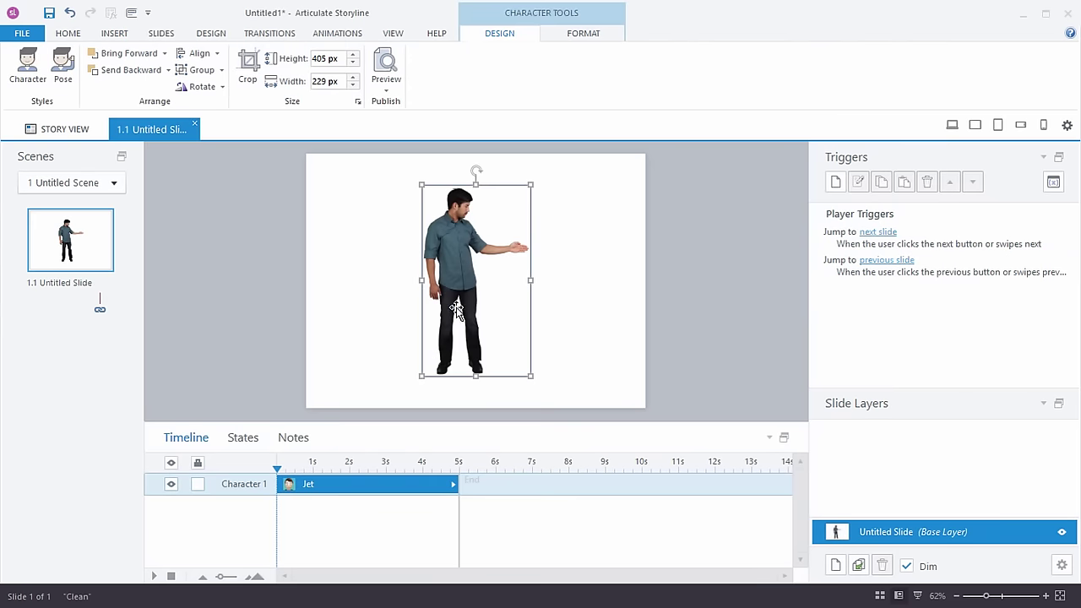
Rename the untitled slide as "Jet Pointing"
{"action": "double_click", "coordinate": [74, 284]}
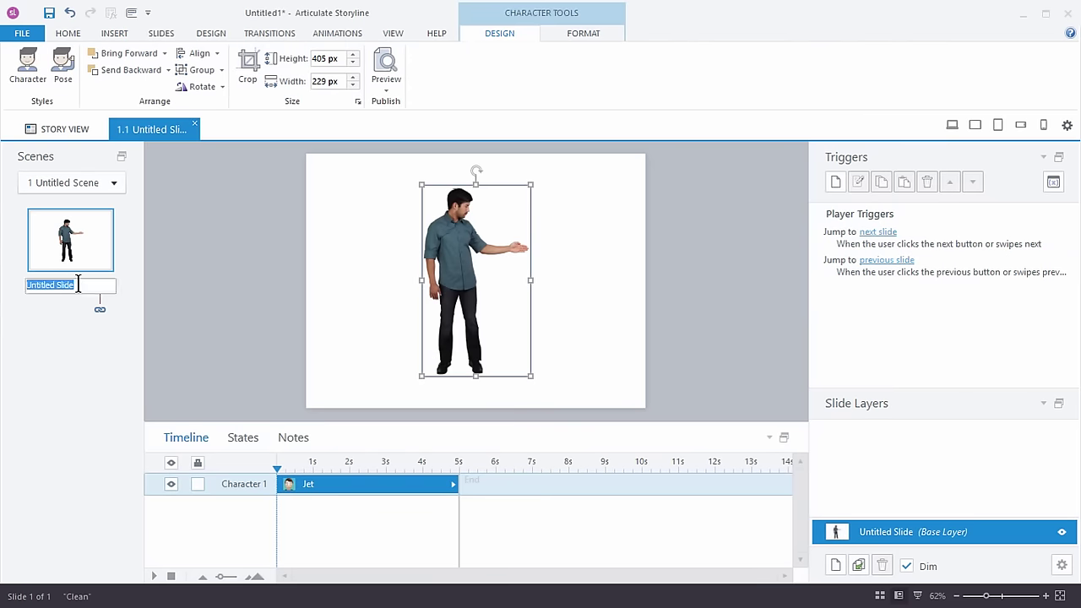
{"action": "type", "text": "Jew"}
{"action": "key", "text": "BackSpace"}
{"action": "type", "text": "t Pointing"}
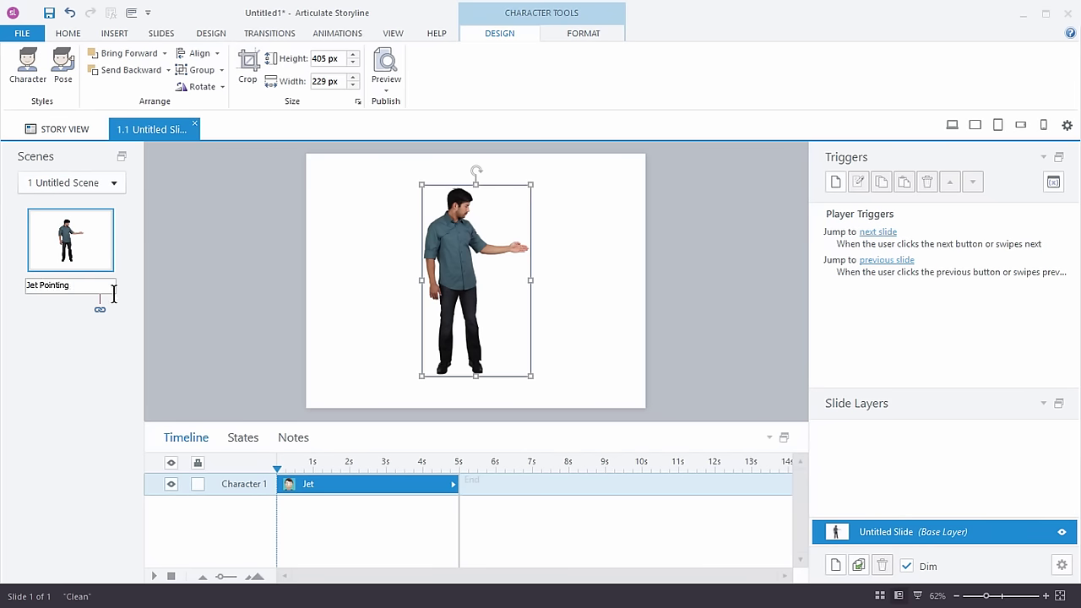
{"action": "left_click", "coordinate": [197, 293]}
Start editing the states of the Jet character and add a new state named 1
{"action": "left_click", "coordinate": [466, 265]}
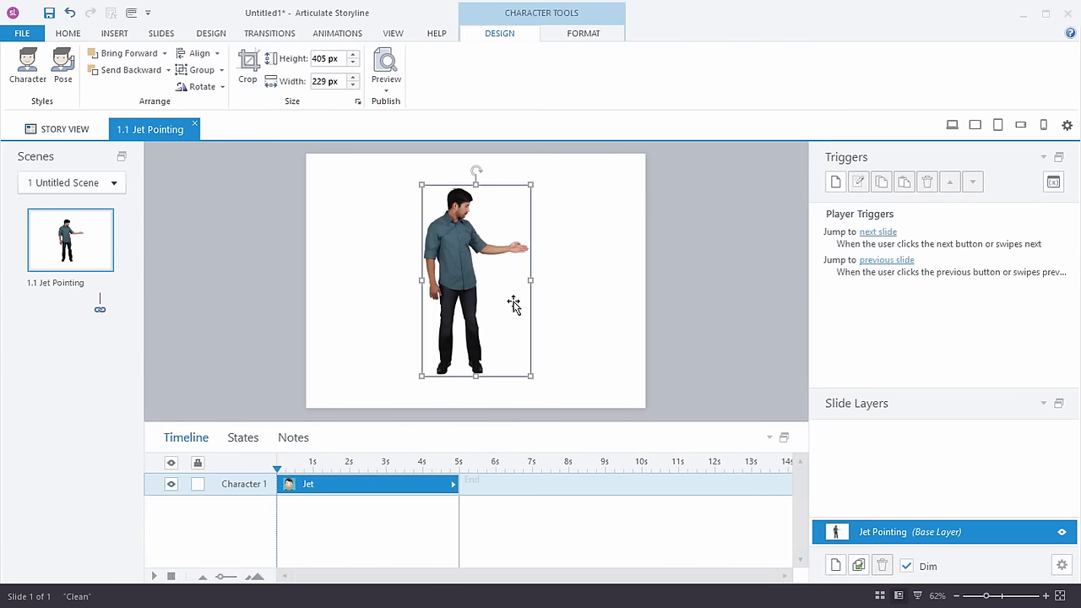
{"action": "left_click", "coordinate": [242, 437]}
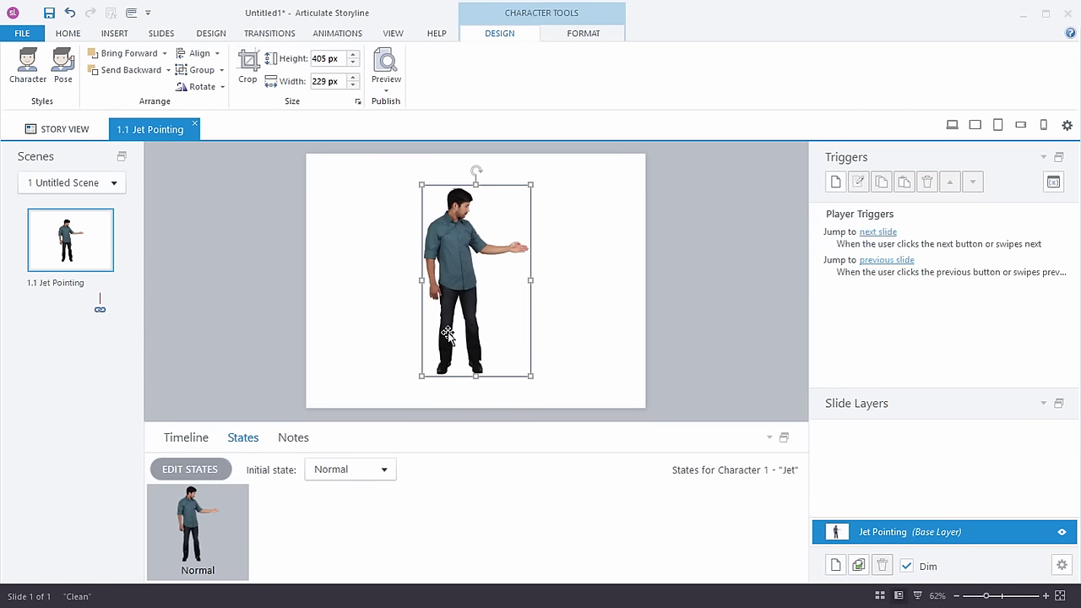
{"action": "left_click", "coordinate": [189, 469]}
{"action": "left_click", "coordinate": [283, 469]}
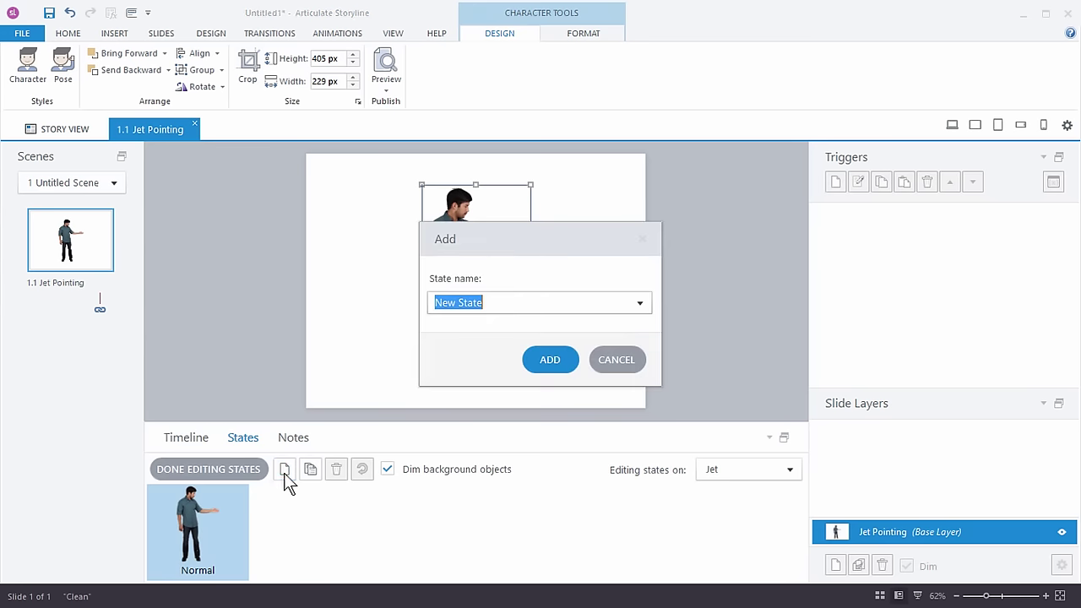
{"action": "type", "text": "1"}
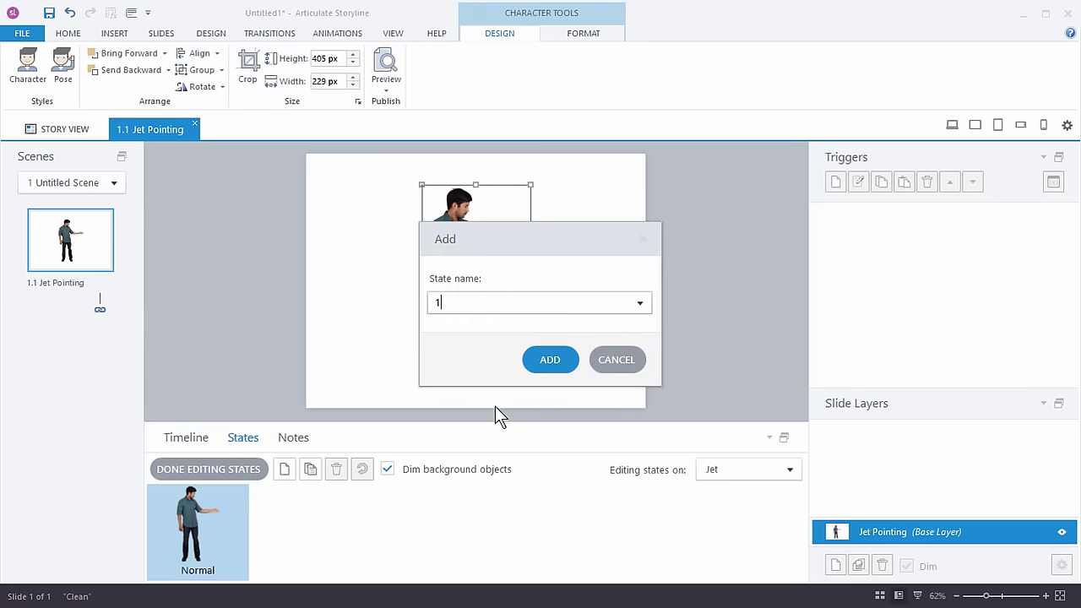
{"action": "left_click", "coordinate": [542, 366]}
Add two more states to the Jet character, named 2 and 3
{"action": "left_click", "coordinate": [284, 469]}
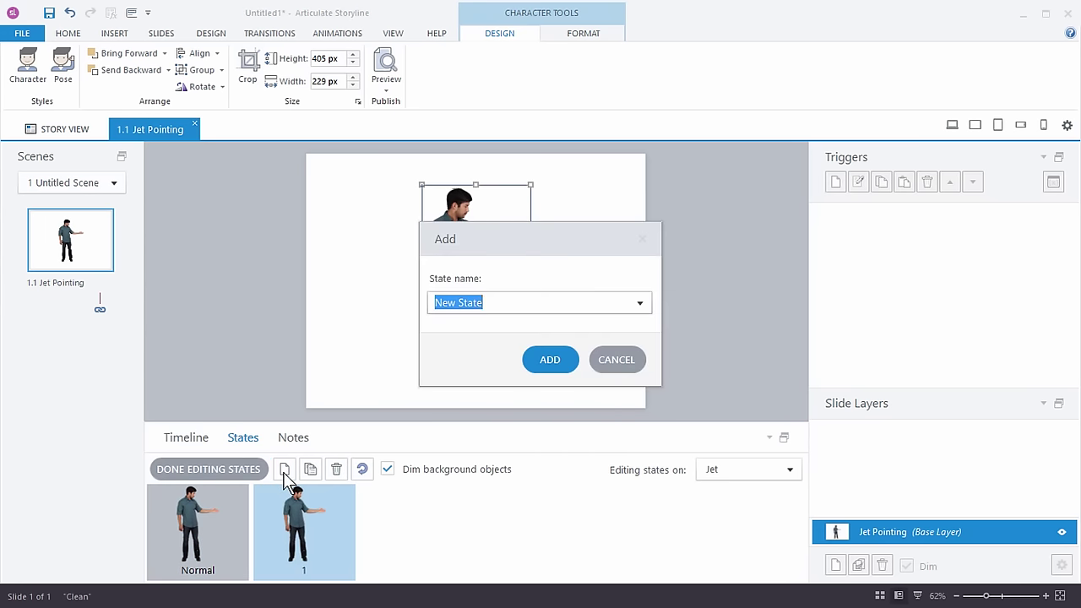
{"action": "type", "text": "2"}
{"action": "left_click", "coordinate": [557, 369]}
{"action": "left_click", "coordinate": [291, 470]}
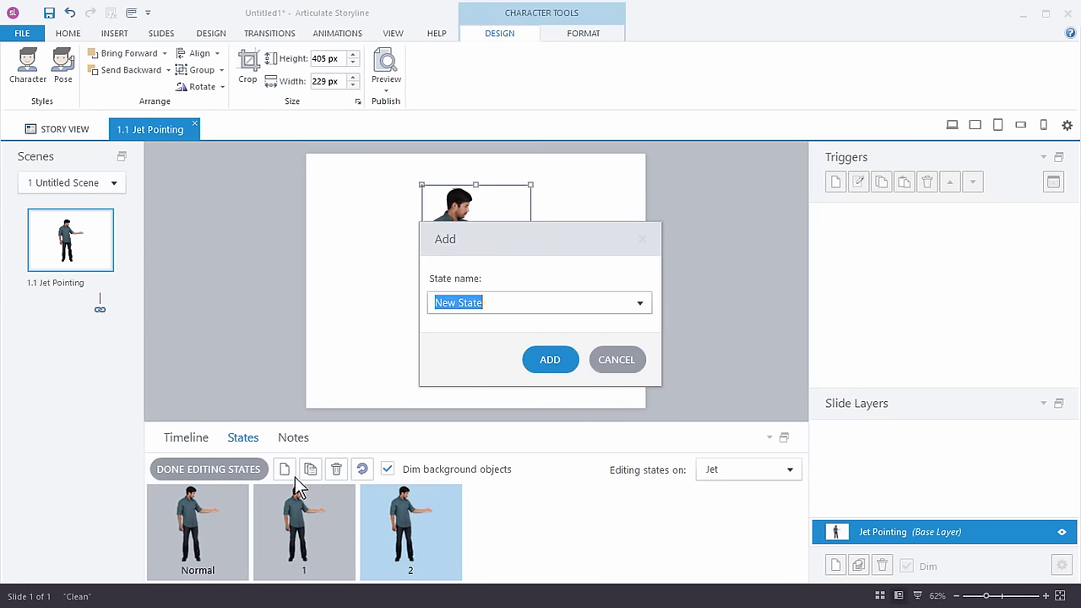
{"action": "type", "text": "3"}
{"action": "left_click", "coordinate": [551, 361]}
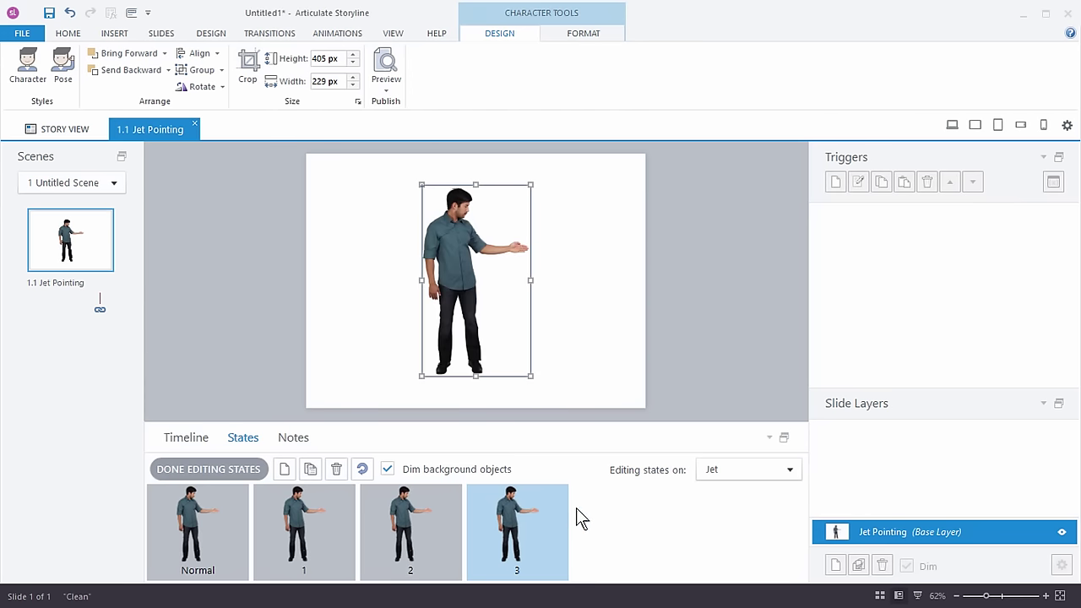
Change Jet's pose in state 1 to the one with an arm raised up to the left
{"action": "left_click", "coordinate": [304, 520]}
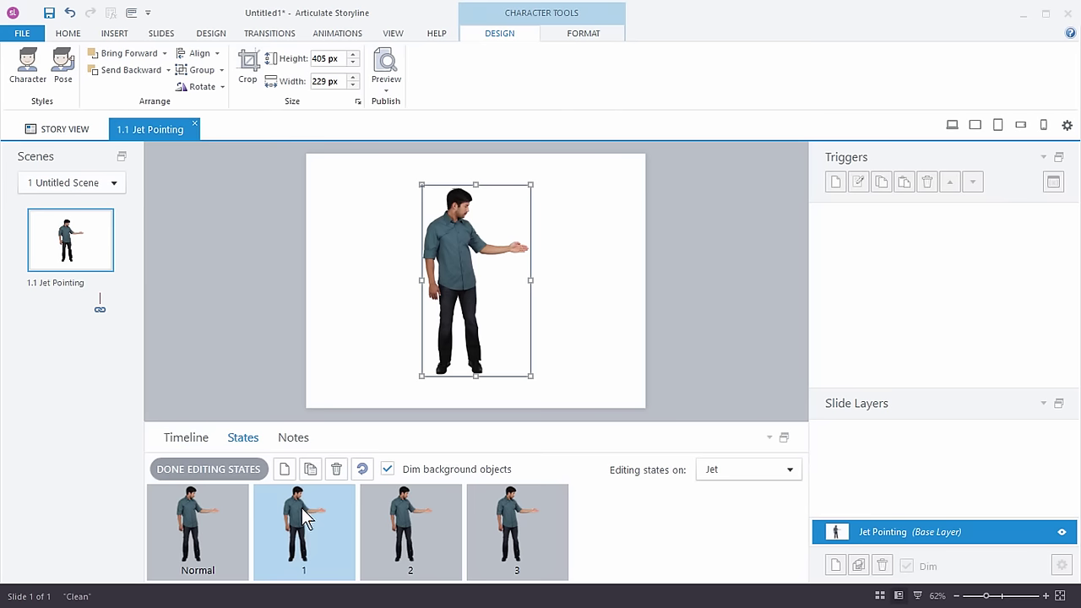
{"action": "left_click", "coordinate": [73, 61]}
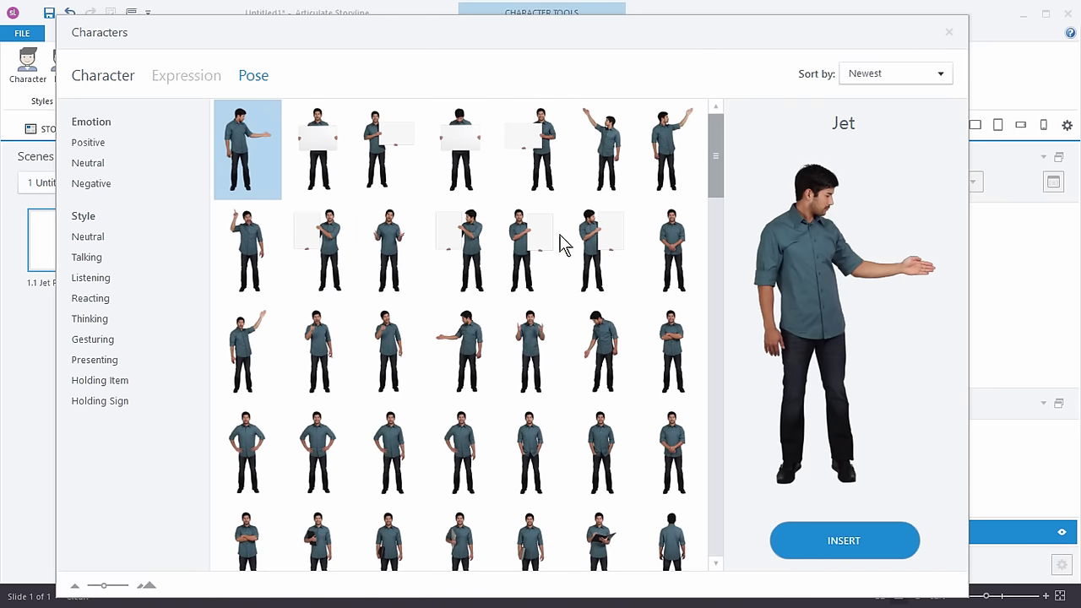
{"action": "left_click", "coordinate": [608, 152]}
{"action": "left_click", "coordinate": [845, 530]}
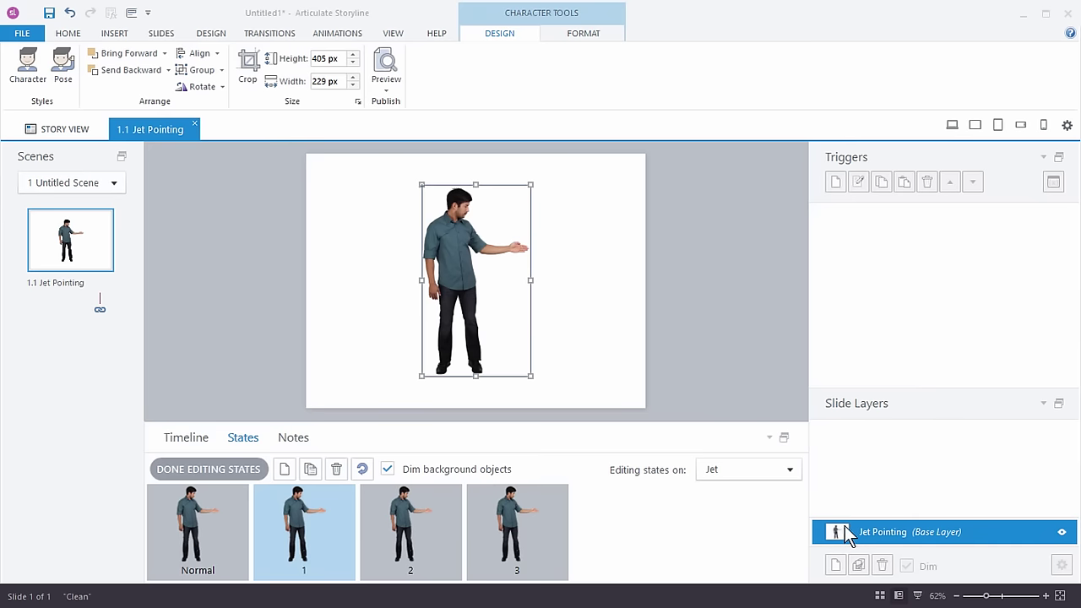
Change Jet's pose in state 2 to the front-facing one with an arm raised up to the right
{"action": "left_click", "coordinate": [409, 527]}
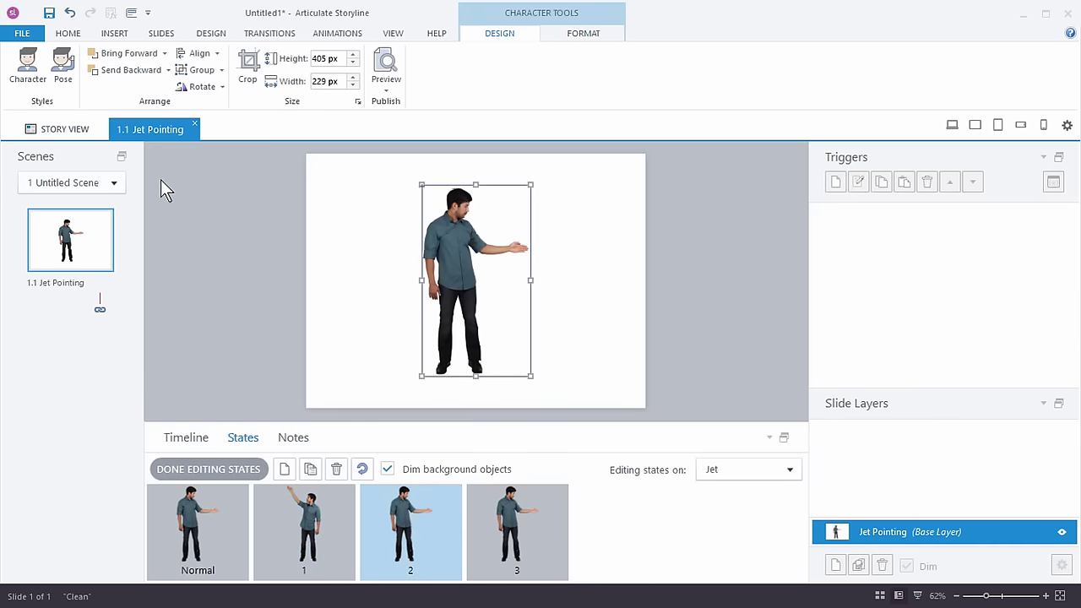
{"action": "left_click", "coordinate": [63, 72]}
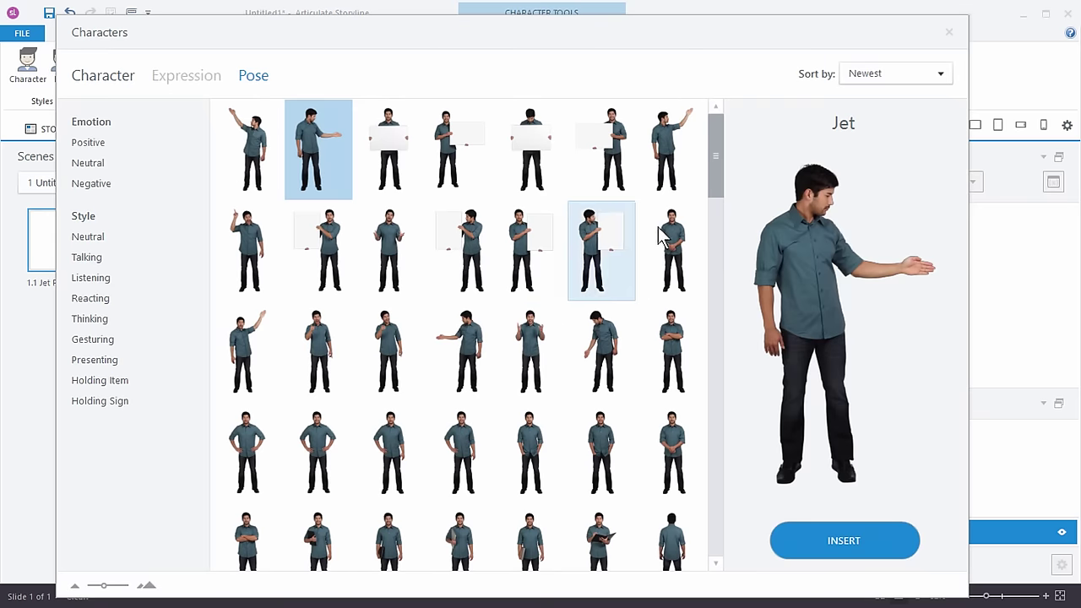
{"action": "left_click", "coordinate": [246, 363]}
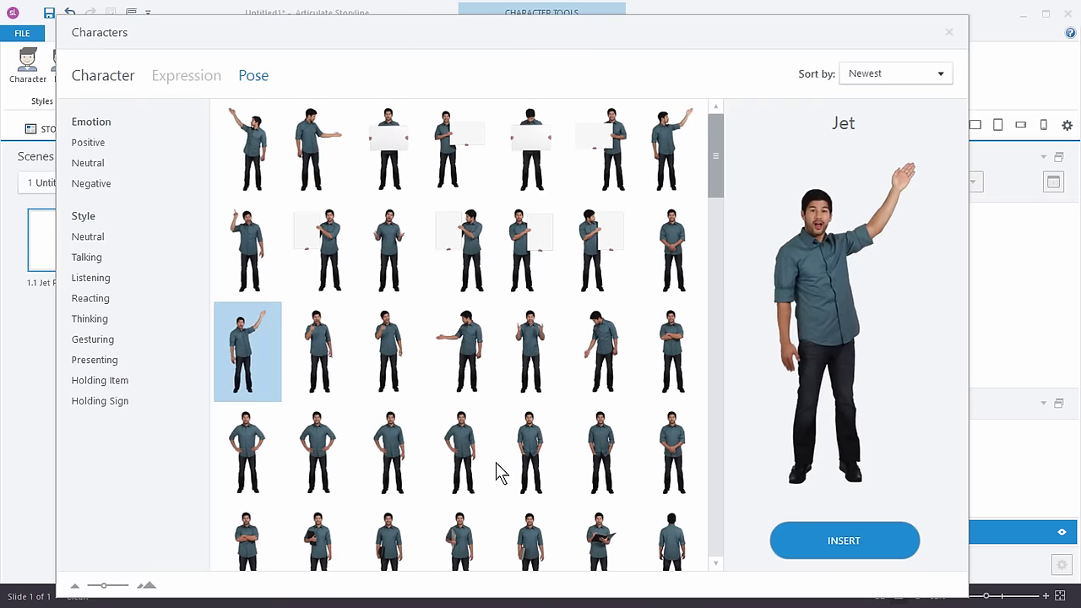
{"action": "left_click", "coordinate": [851, 549]}
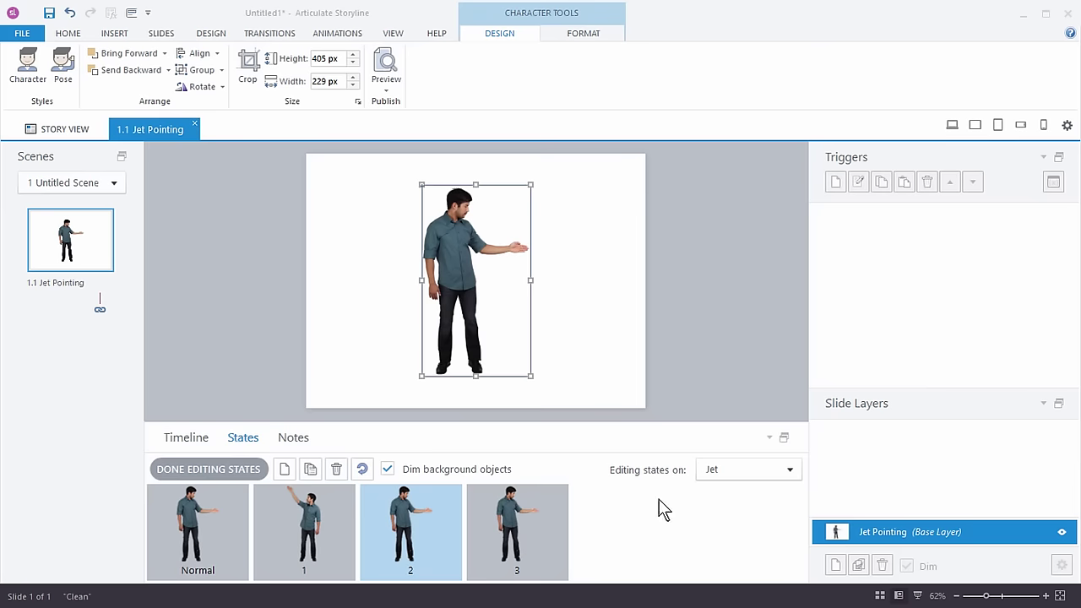
Change Jet's pose in state 3 to the one gesturing sideways to the left with one arm extended
{"action": "left_click", "coordinate": [521, 530]}
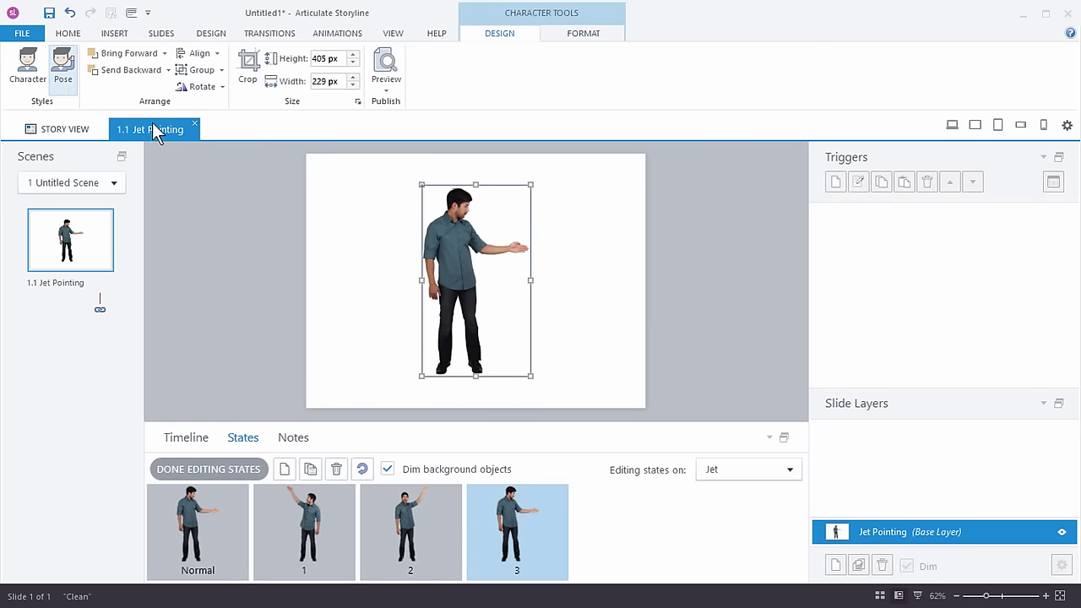
{"action": "left_click", "coordinate": [62, 66]}
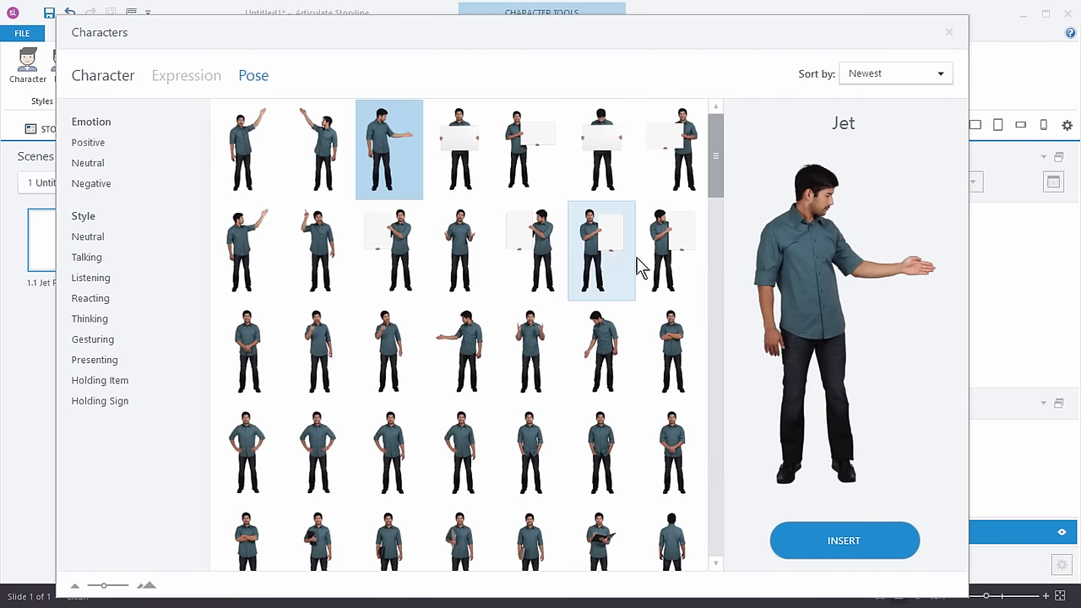
{"action": "left_click", "coordinate": [481, 379]}
{"action": "left_click", "coordinate": [861, 539]}
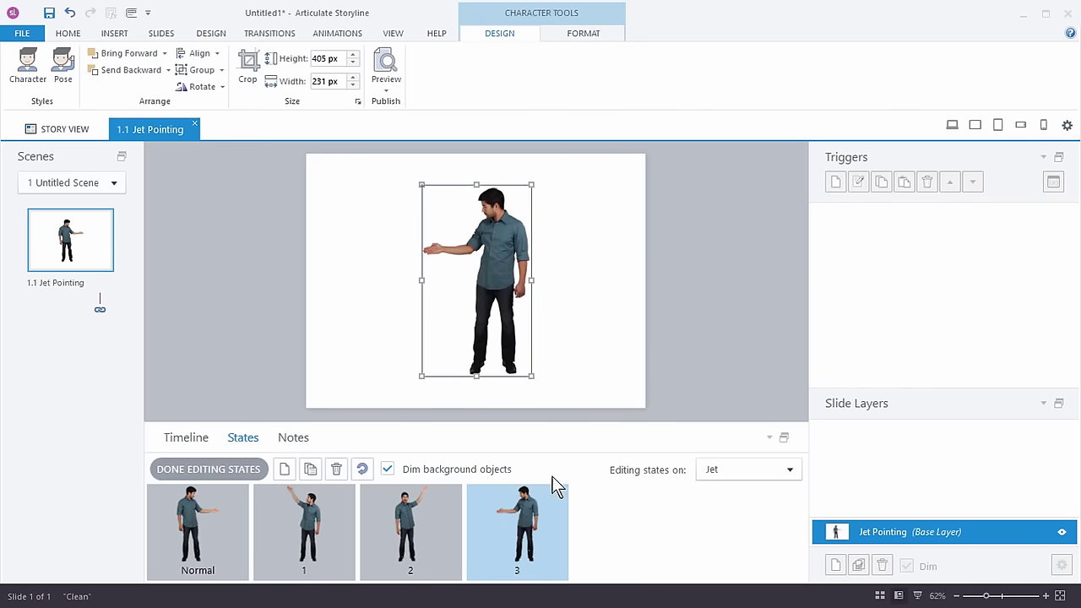
Finish editing the states, and reselect the Jet character to preview its alternate states on the slide
{"action": "left_click", "coordinate": [244, 466]}
{"action": "left_click", "coordinate": [298, 339]}
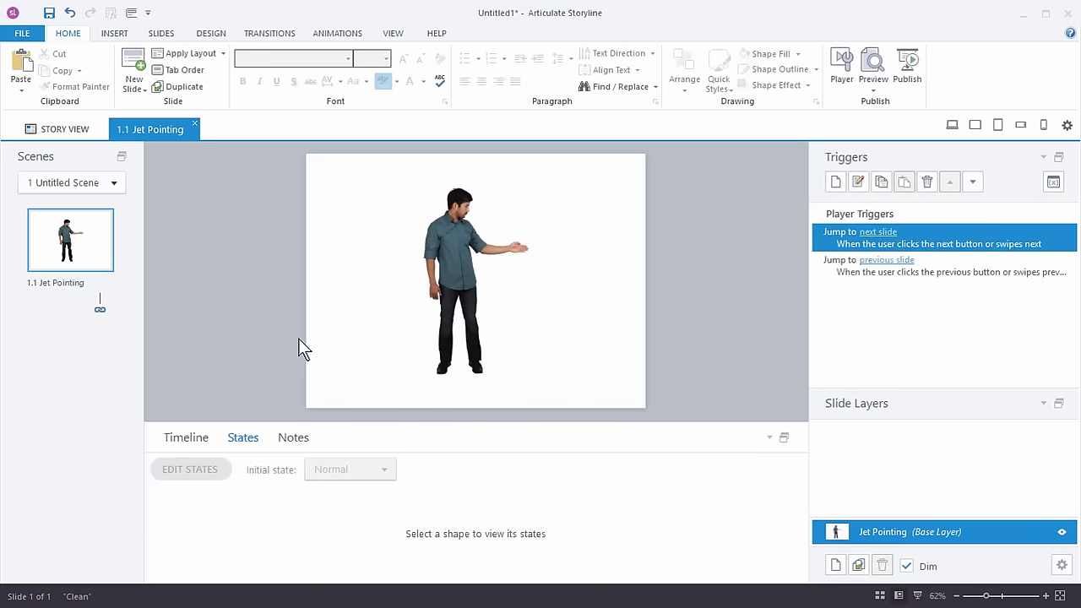
{"action": "left_click", "coordinate": [492, 272]}
{"action": "left_click", "coordinate": [303, 527]}
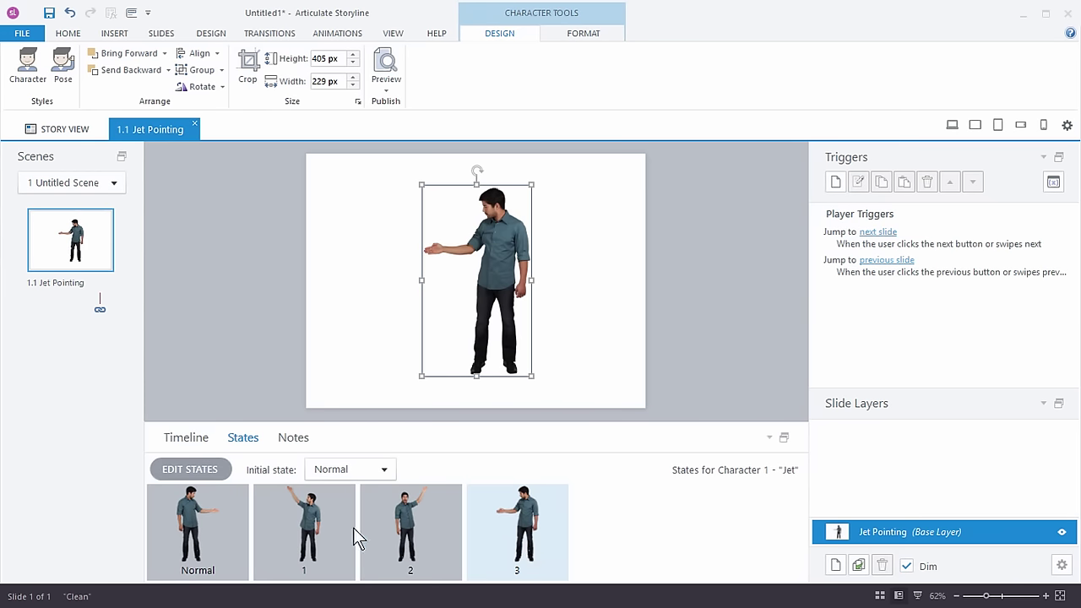
Set the initial state of the Jet character to 2
{"action": "left_click", "coordinate": [238, 291]}
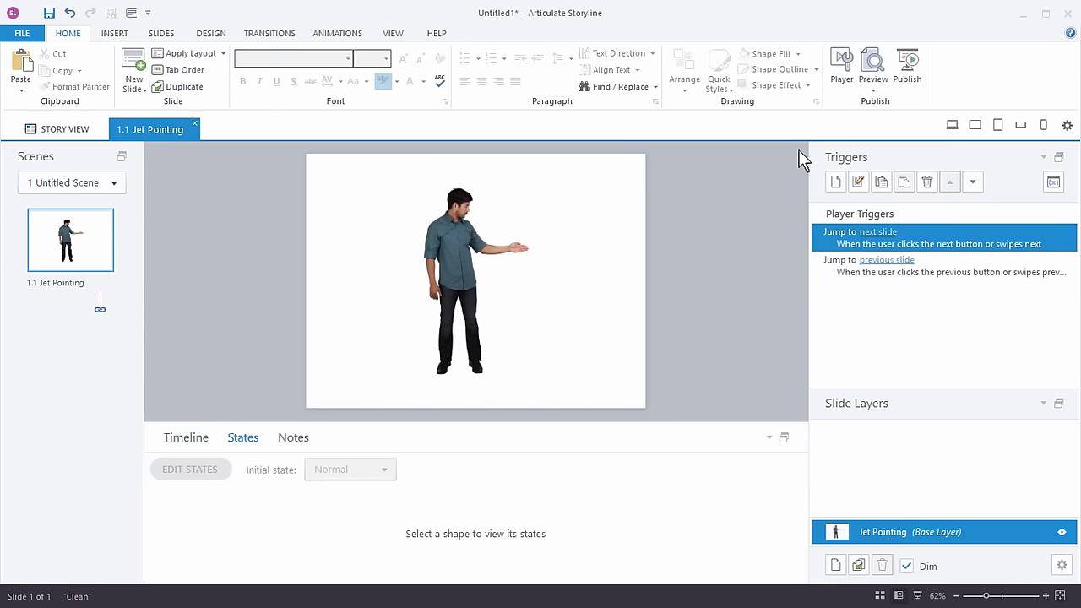
{"action": "left_click", "coordinate": [459, 292]}
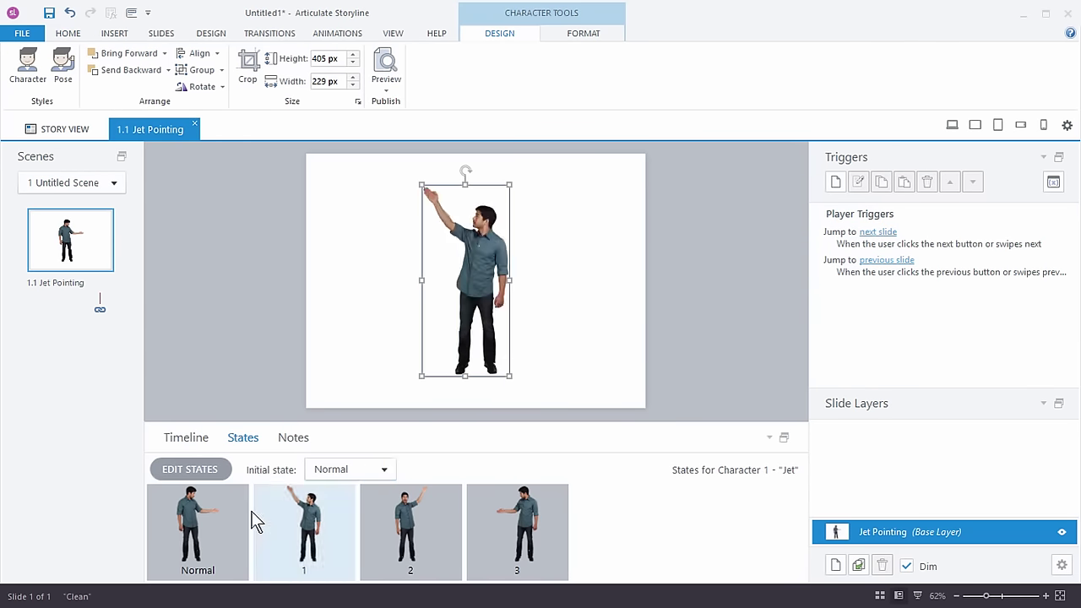
{"action": "left_click", "coordinate": [384, 469]}
{"action": "left_click", "coordinate": [324, 520]}
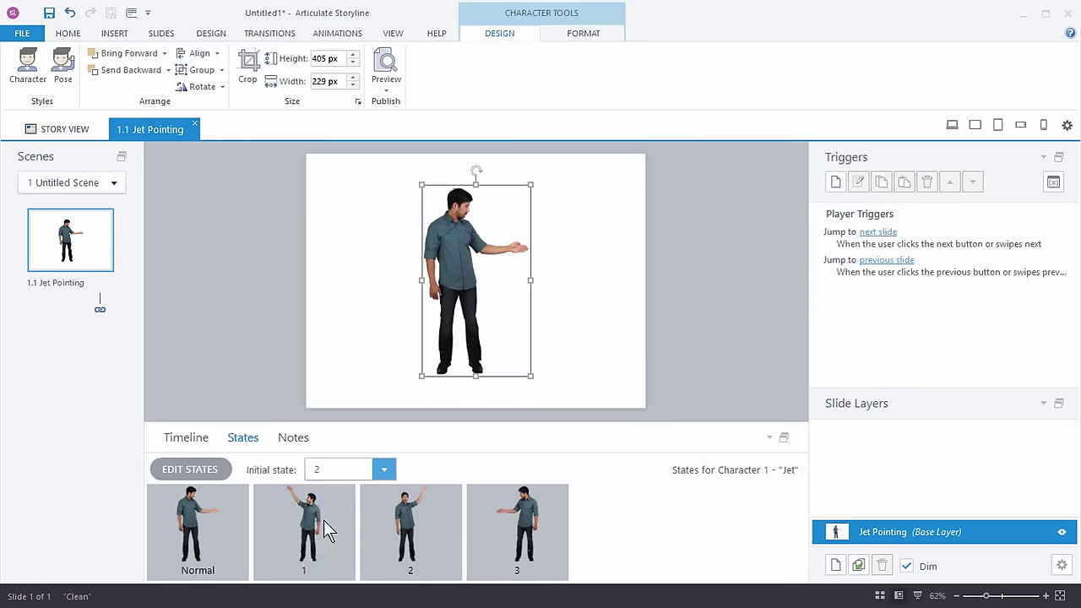
{"action": "left_click", "coordinate": [713, 240]}
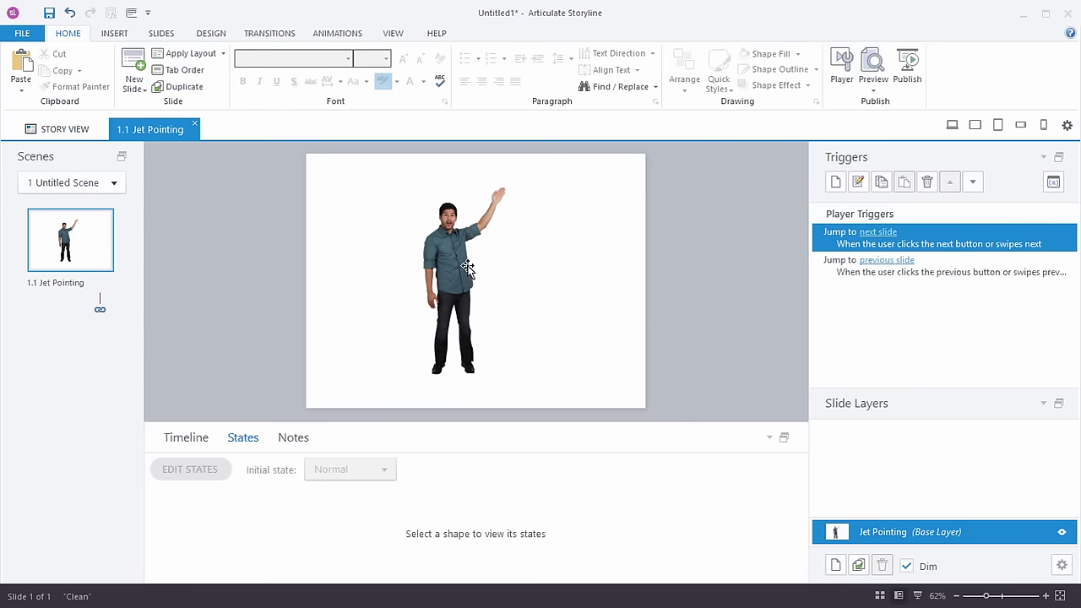
{"action": "left_click", "coordinate": [435, 375]}
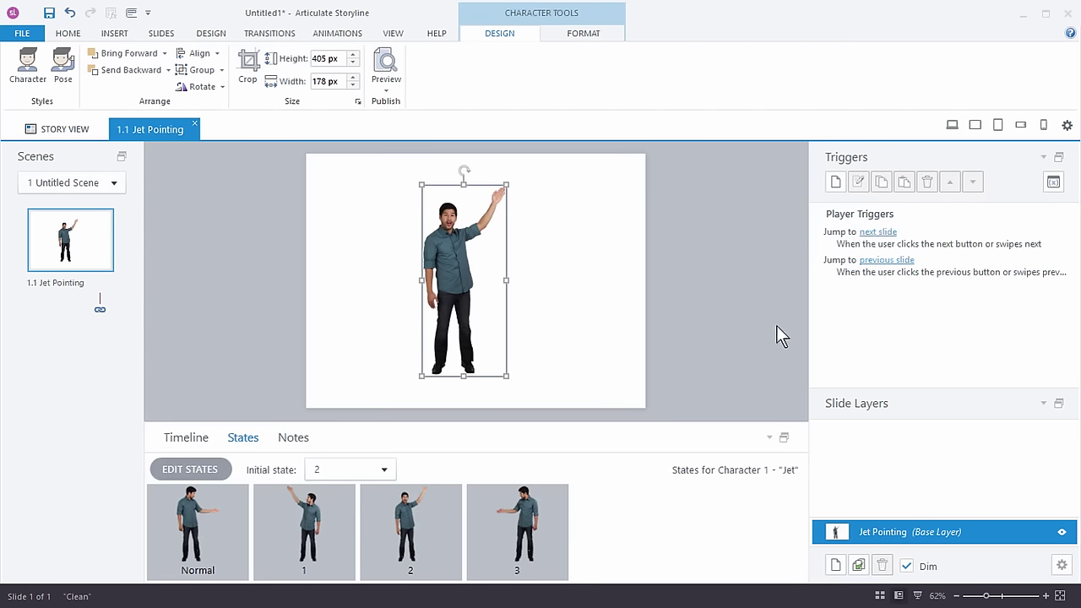
{"action": "left_click", "coordinate": [709, 310]}
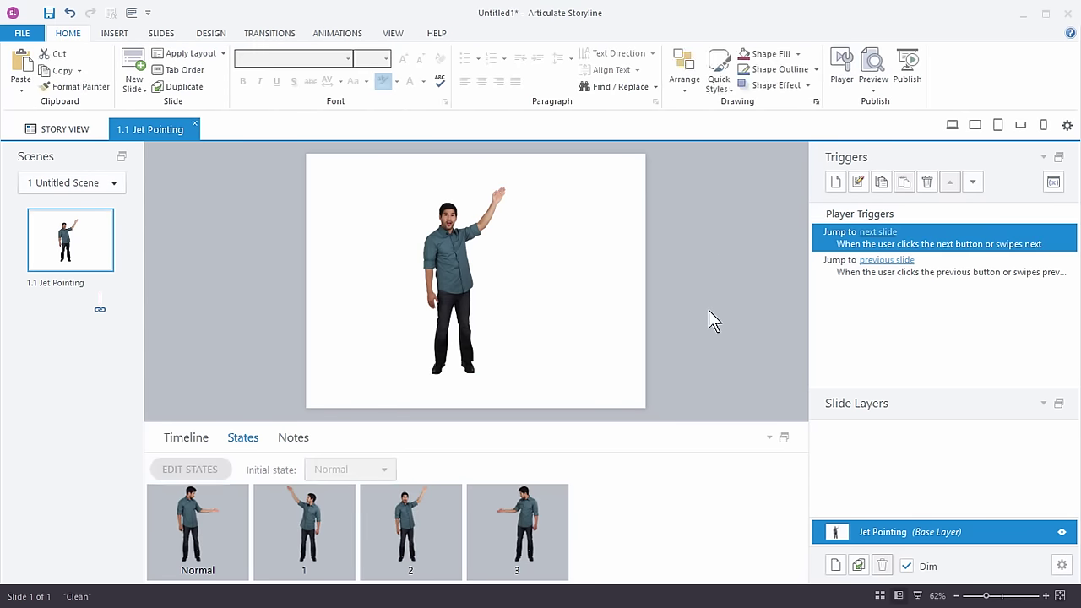
{"action": "left_click", "coordinate": [444, 245]}
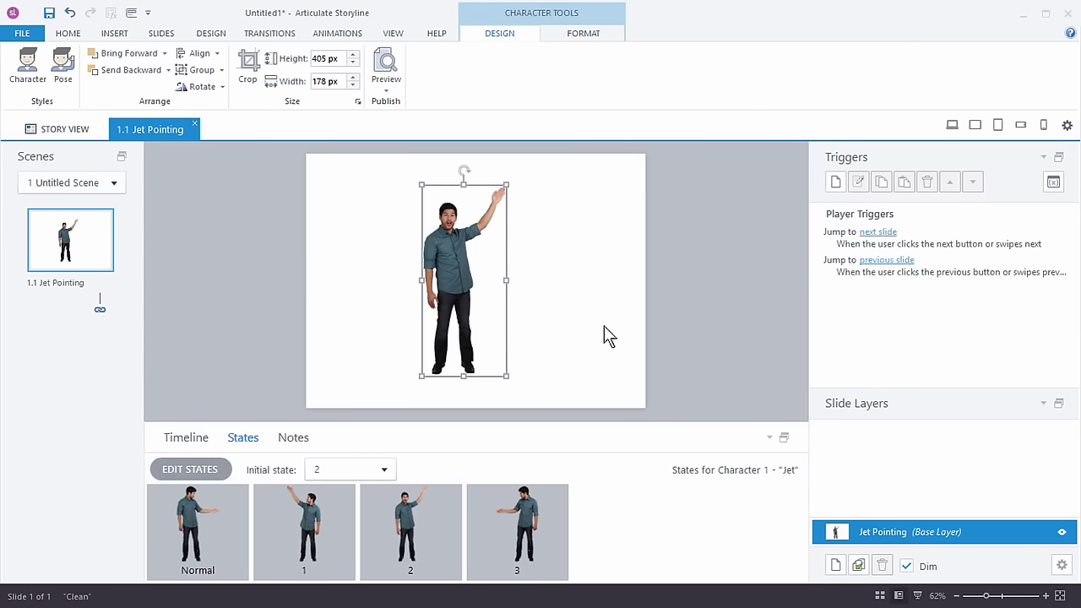
{"action": "left_click", "coordinate": [671, 309]}
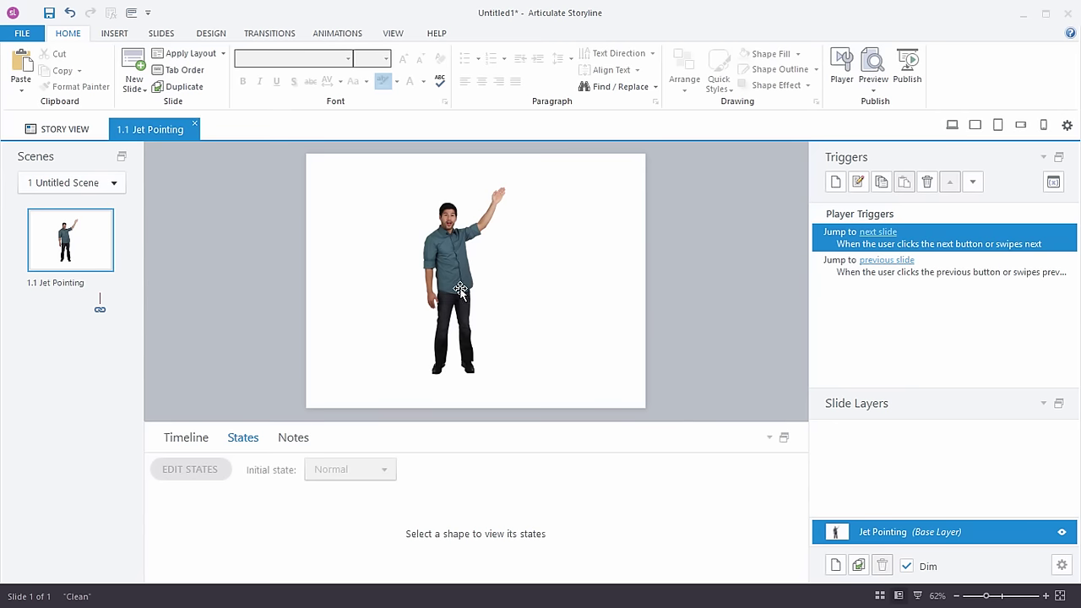
{"action": "left_click", "coordinate": [458, 251]}
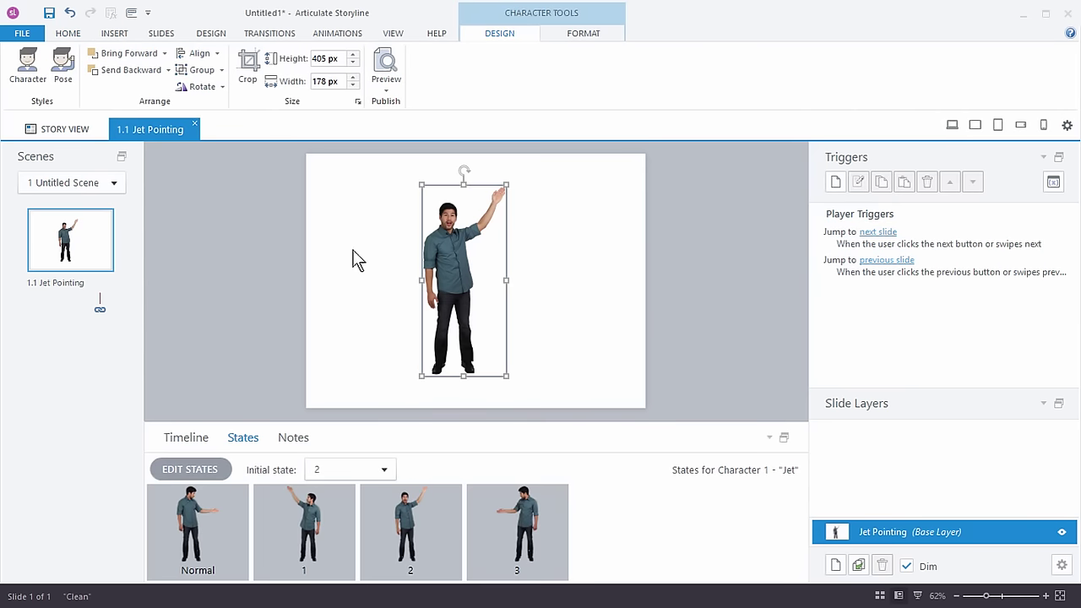
Duplicate the Jet Pointing slide and rename the copy Jet Holding Signs
{"action": "left_click", "coordinate": [66, 252]}
{"action": "key", "text": "ctrl+d"}
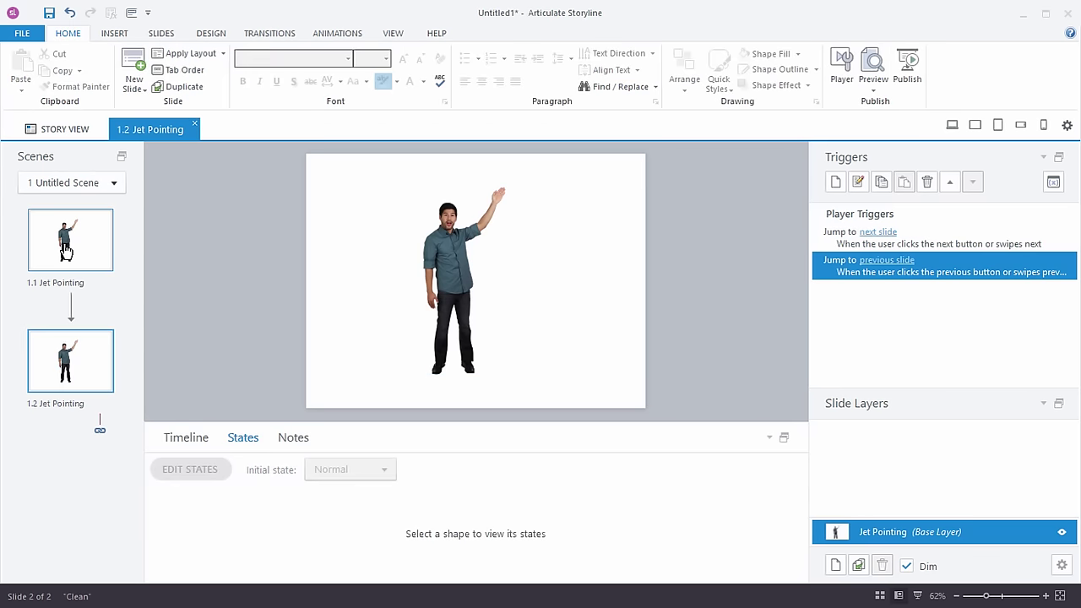
{"action": "left_click", "coordinate": [58, 405]}
{"action": "left_click", "coordinate": [79, 406]}
{"action": "key", "text": "BackSpace"}
{"action": "key", "text": "BackSpace"}
{"action": "key", "text": "BackSpace"}
{"action": "key", "text": "BackSpace"}
{"action": "key", "text": "BackSpace"}
{"action": "key", "text": "BackSpace"}
{"action": "key", "text": "BackSpace"}
{"action": "key", "text": "BackSpace"}
{"action": "type", "text": "Holding Signs"}
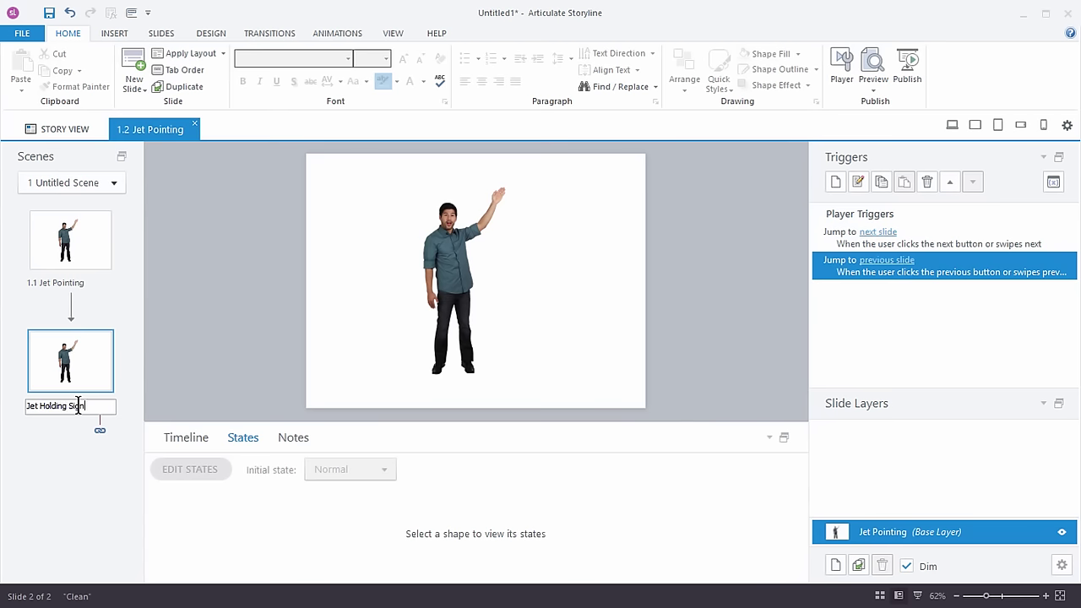
{"action": "left_click", "coordinate": [212, 301]}
Change Jet's Normal state pose on the Jet Holding Signs slide to the front-facing one holding a blank sign with both hands
{"action": "left_click", "coordinate": [445, 270]}
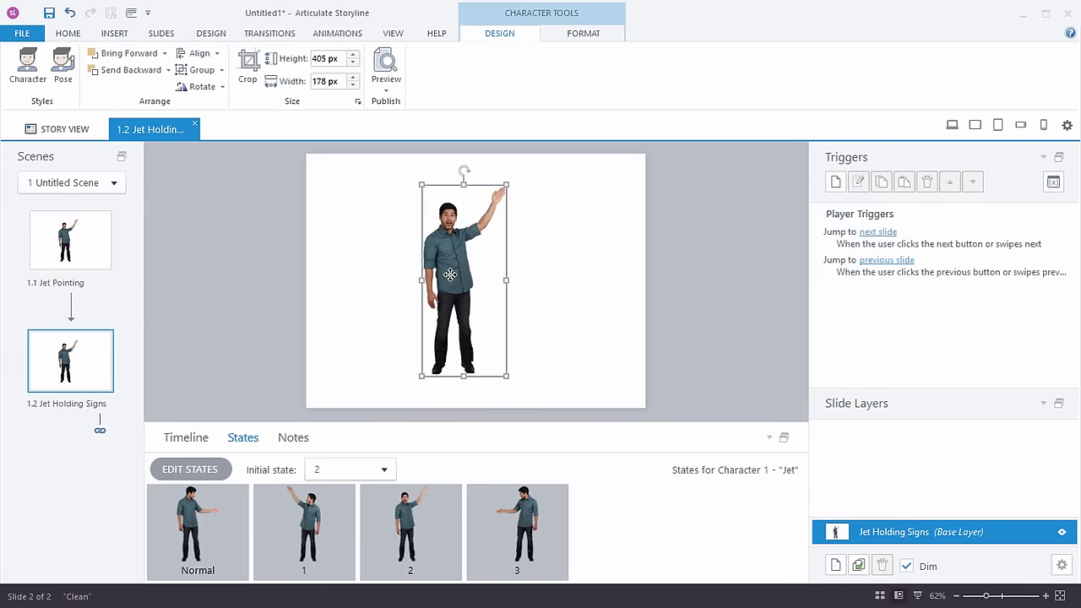
{"action": "left_click", "coordinate": [217, 520]}
{"action": "double_click", "coordinate": [217, 521]}
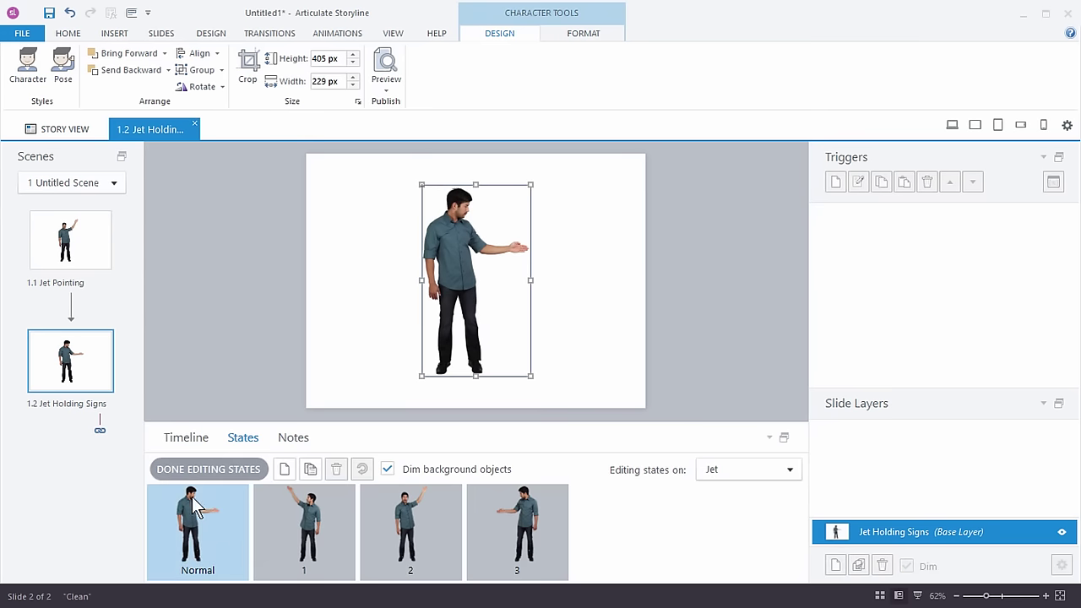
{"action": "left_click", "coordinate": [63, 72]}
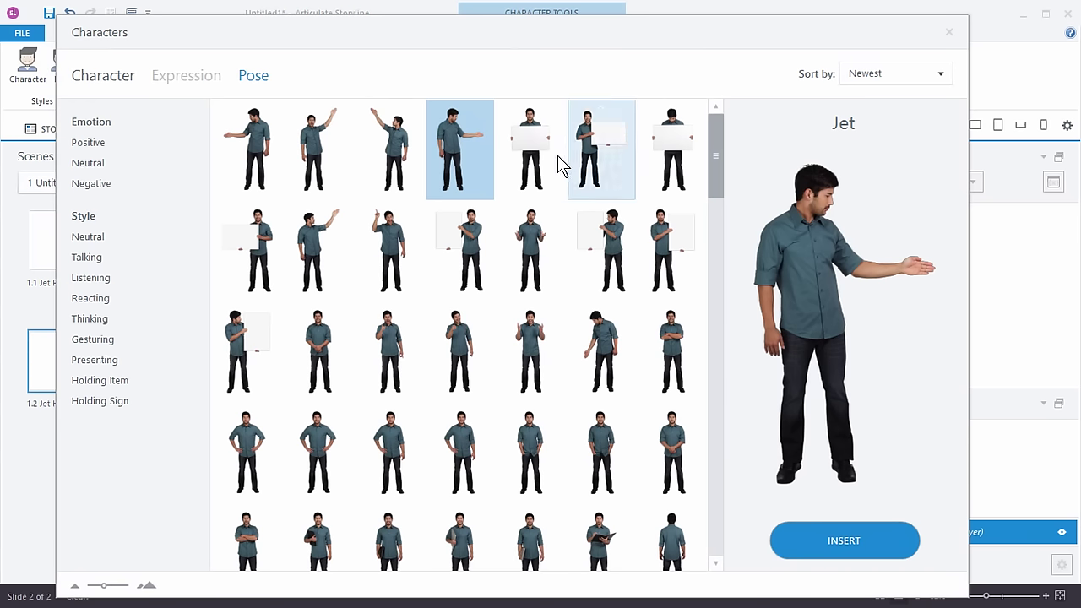
{"action": "left_click", "coordinate": [531, 151]}
{"action": "left_click", "coordinate": [840, 530]}
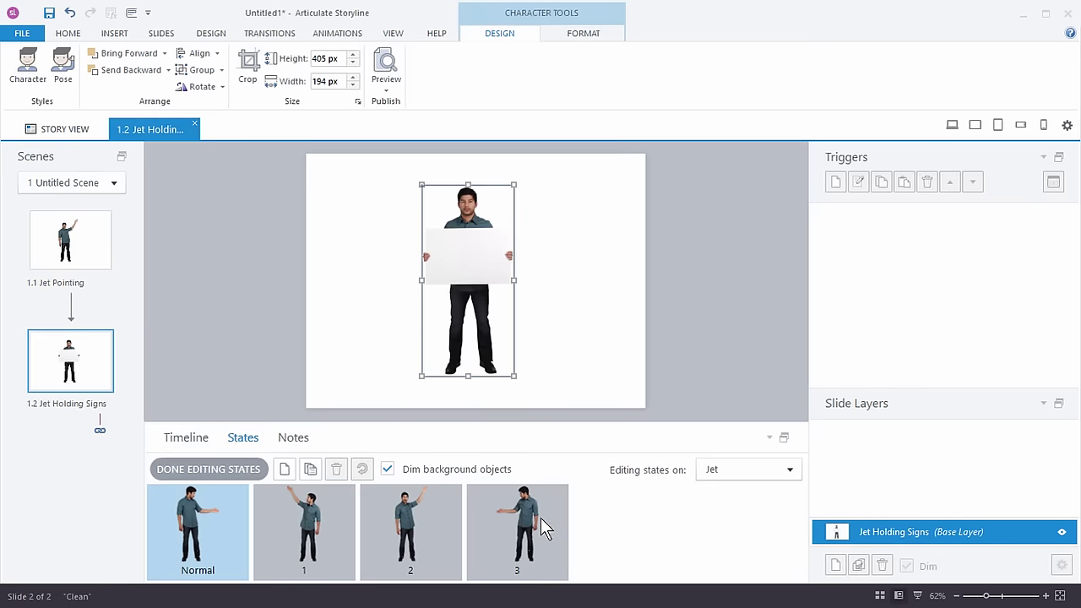
Change Jet's pose in state 1 to the one looking down at a sign held in front with both hands
{"action": "left_click", "coordinate": [334, 525]}
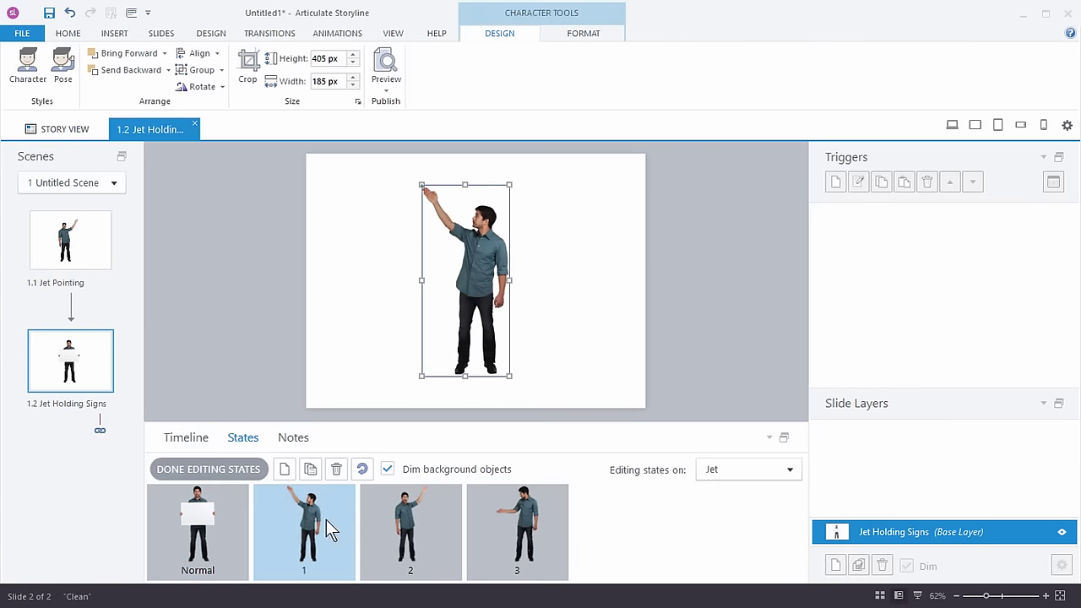
{"action": "left_click", "coordinate": [63, 66]}
{"action": "left_click", "coordinate": [673, 149]}
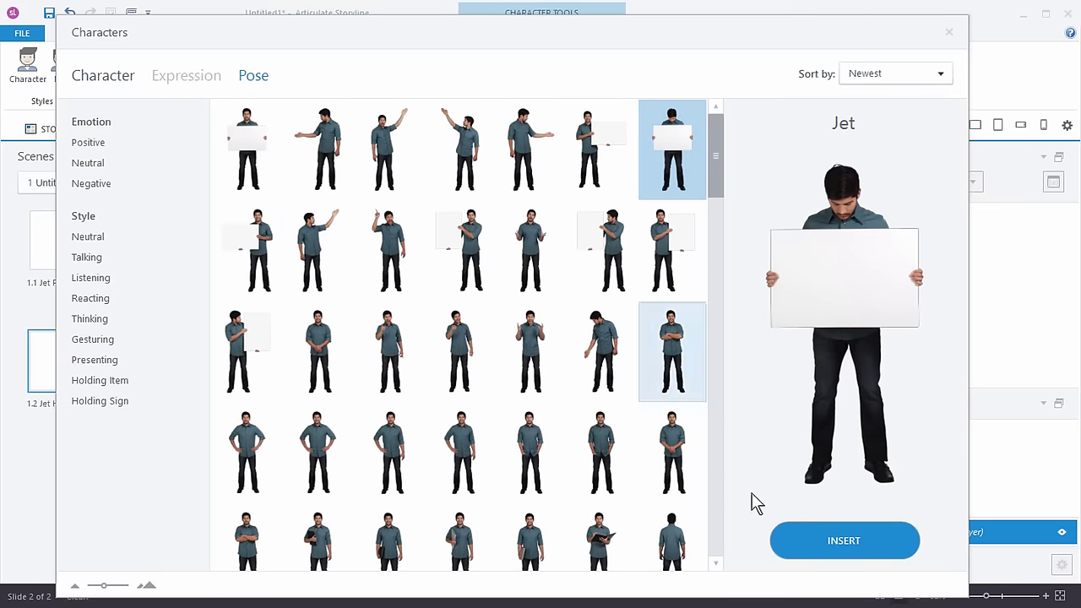
{"action": "left_click", "coordinate": [840, 541]}
Change Jet's pose in state 2 to the one facing forward with a wide sign held out to the right
{"action": "left_click", "coordinate": [407, 525]}
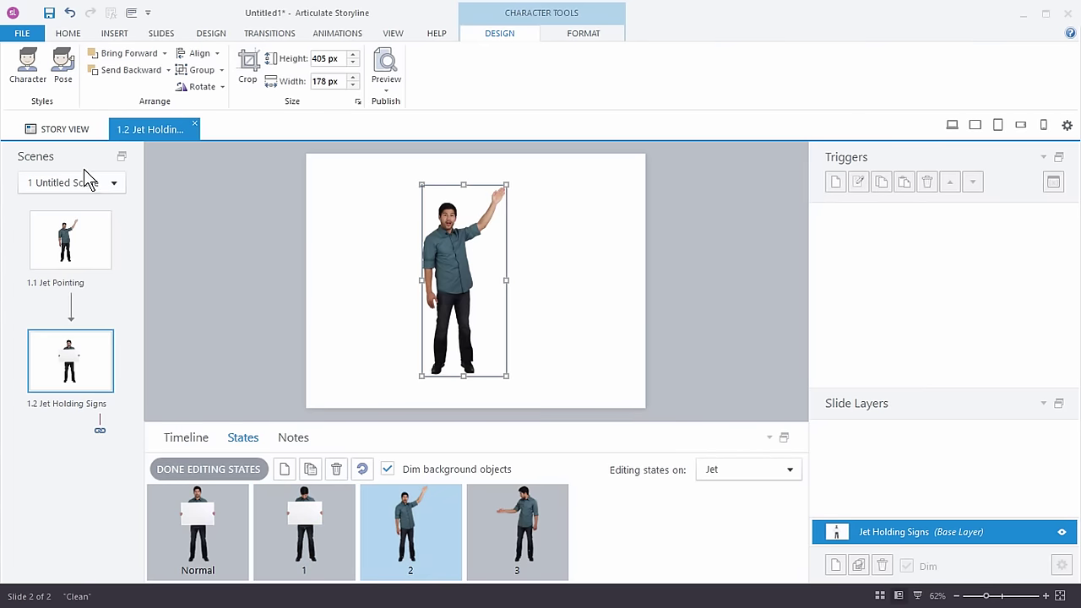
{"action": "left_click", "coordinate": [63, 67]}
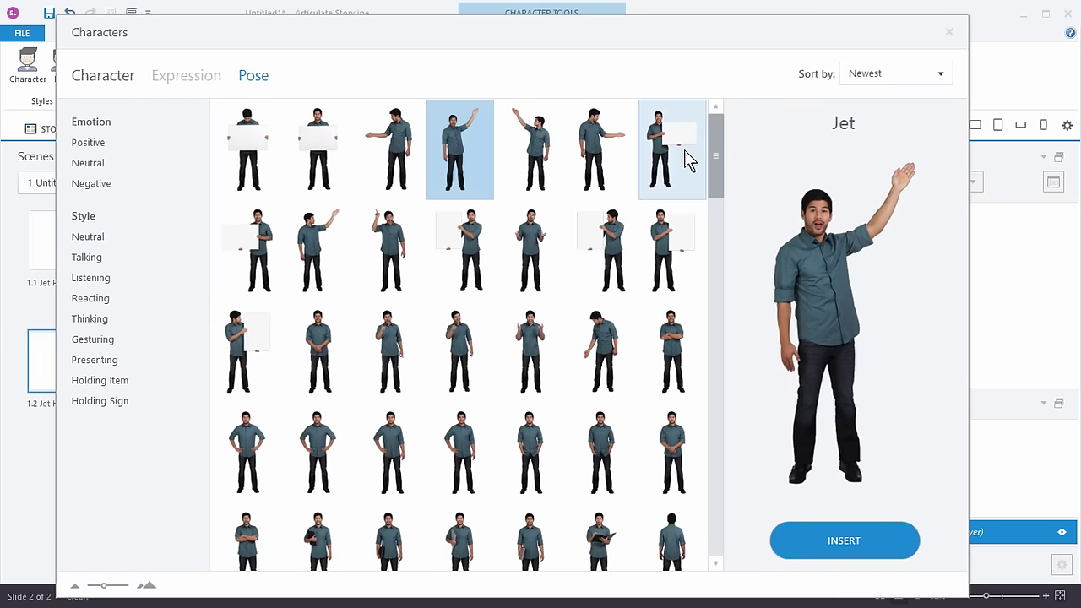
{"action": "left_click", "coordinate": [684, 150]}
{"action": "left_click", "coordinate": [834, 544]}
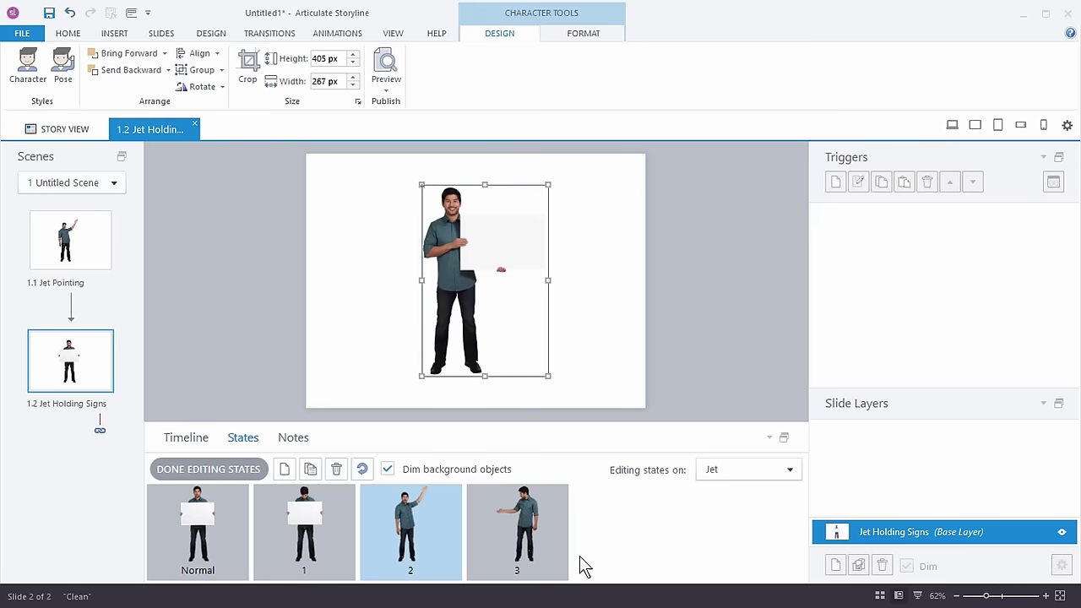
Change Jet's pose in state 3 to the one looking at a tall sign held to the right
{"action": "left_click", "coordinate": [522, 525]}
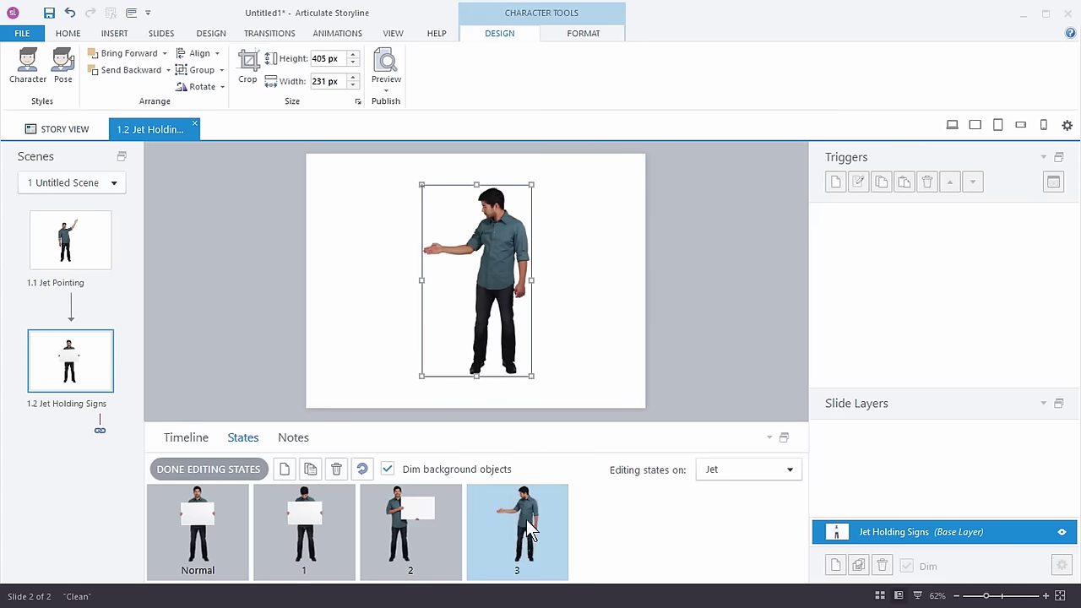
{"action": "left_click", "coordinate": [63, 67]}
{"action": "left_click", "coordinate": [252, 348]}
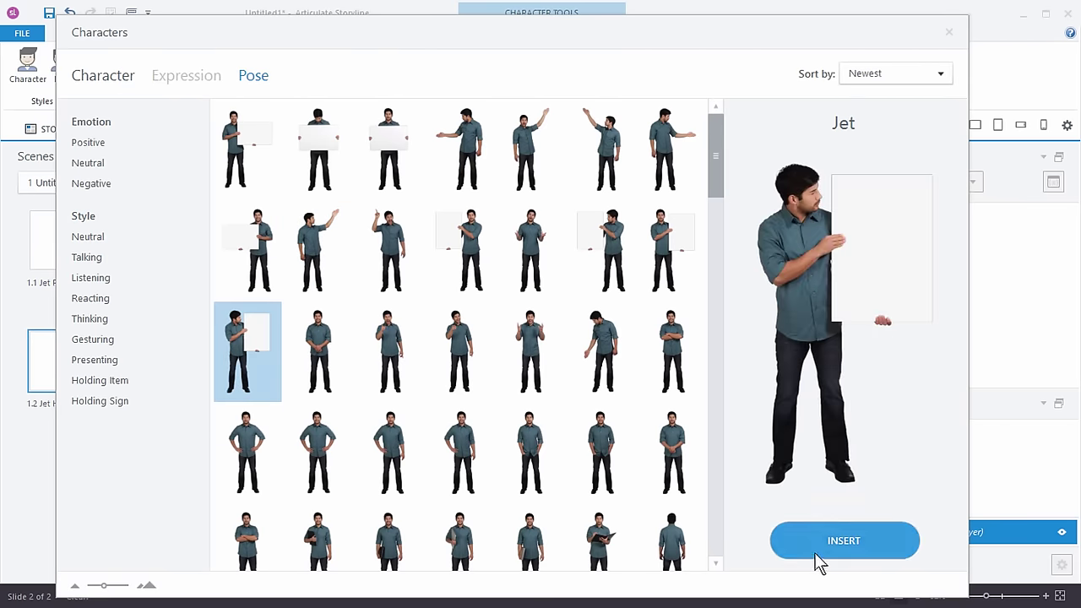
{"action": "left_click", "coordinate": [816, 547]}
{"action": "left_click", "coordinate": [699, 364]}
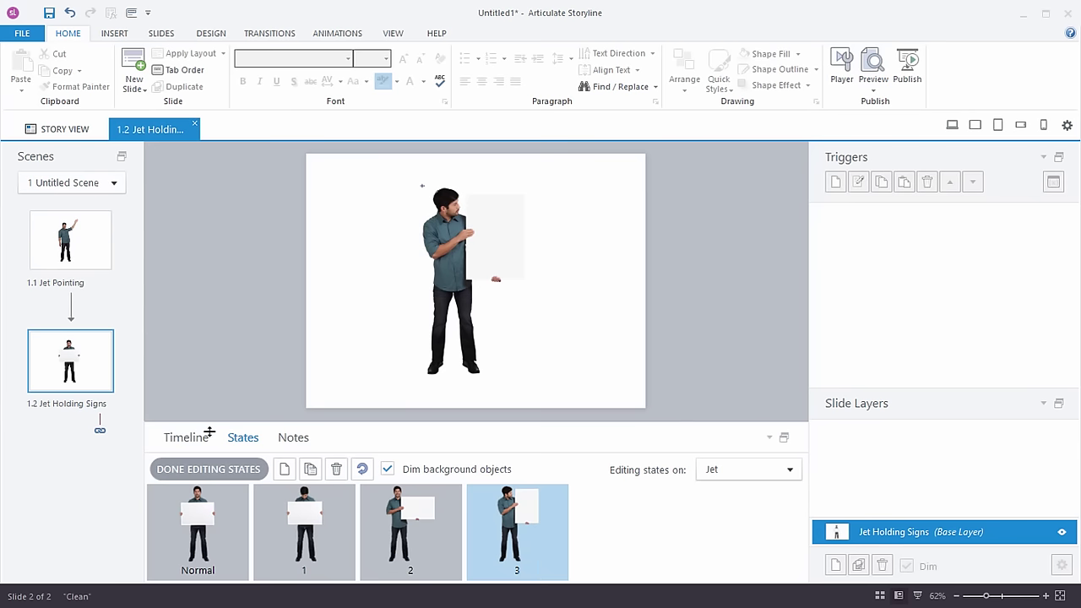
Duplicate Jet's state 1 as a new state named "Holding sign look down"
{"action": "left_click", "coordinate": [285, 470]}
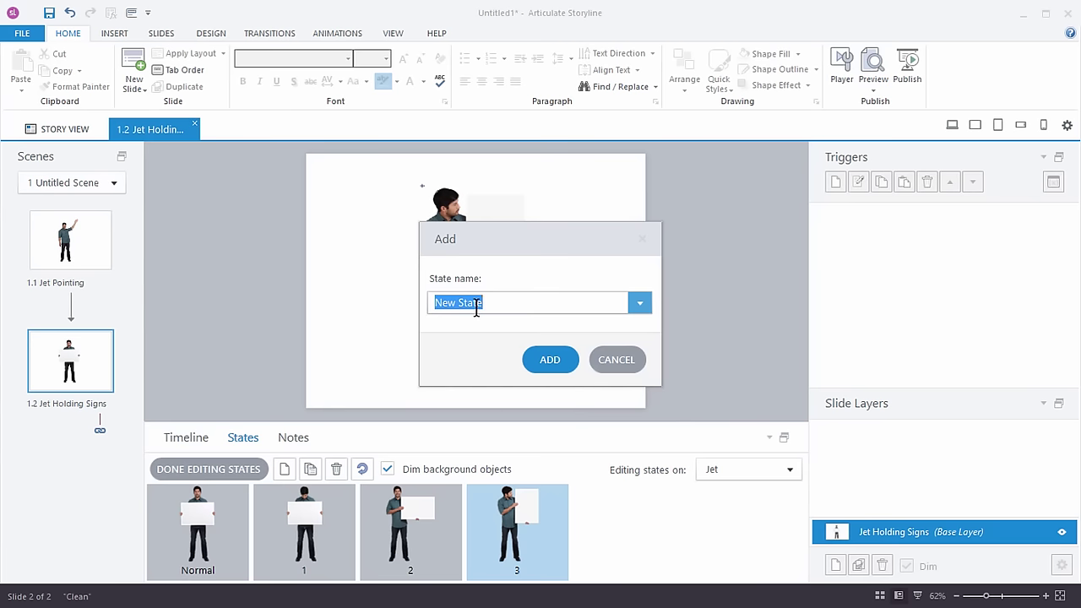
{"action": "left_click", "coordinate": [630, 359]}
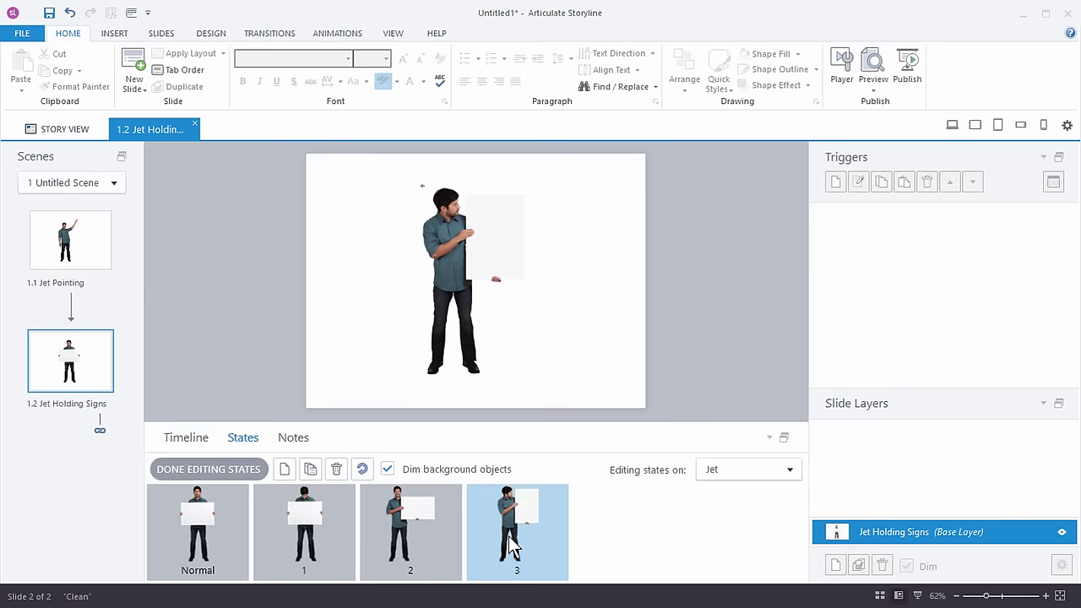
{"action": "left_click", "coordinate": [295, 519]}
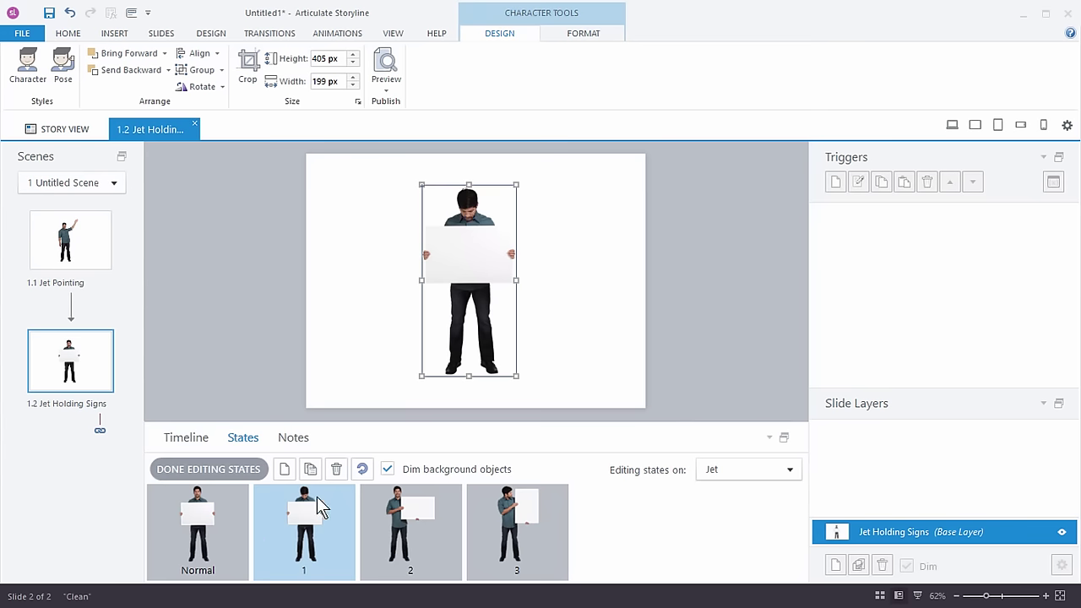
{"action": "left_click", "coordinate": [310, 469]}
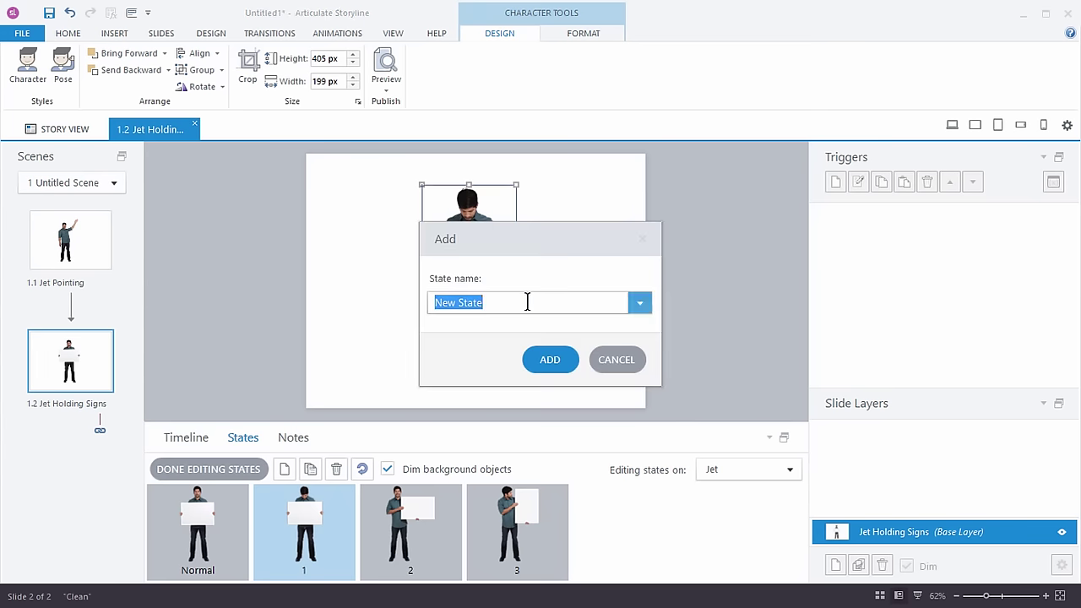
{"action": "type", "text": "Hype"}
{"action": "key", "text": "BackSpace"}
{"action": "key", "text": "BackSpace"}
{"action": "key", "text": "BackSpace"}
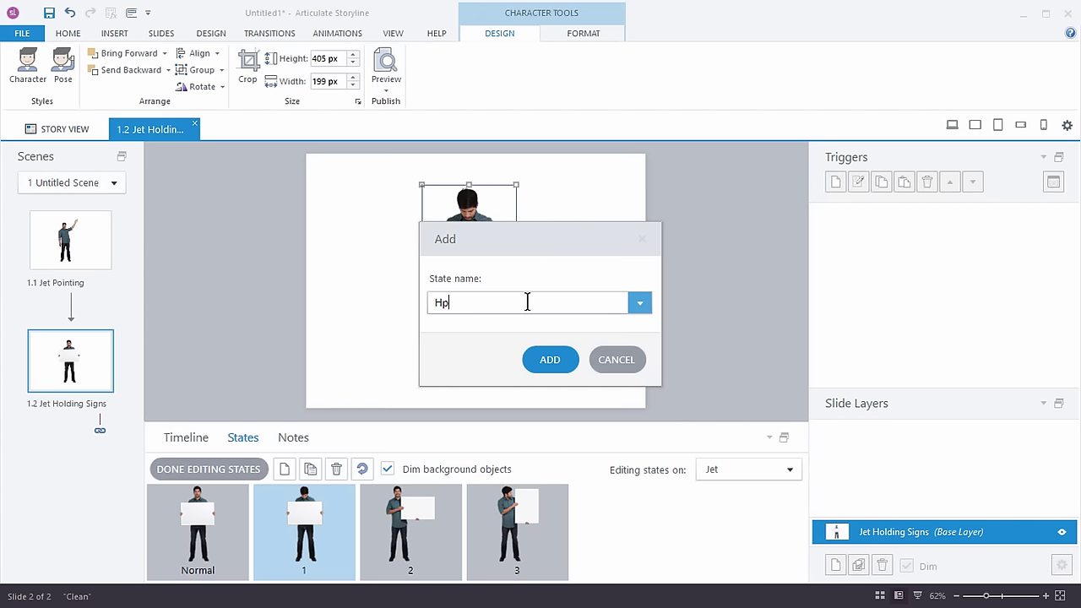
{"action": "type", "text": "olding sign look down"}
{"action": "left_click", "coordinate": [550, 359]}
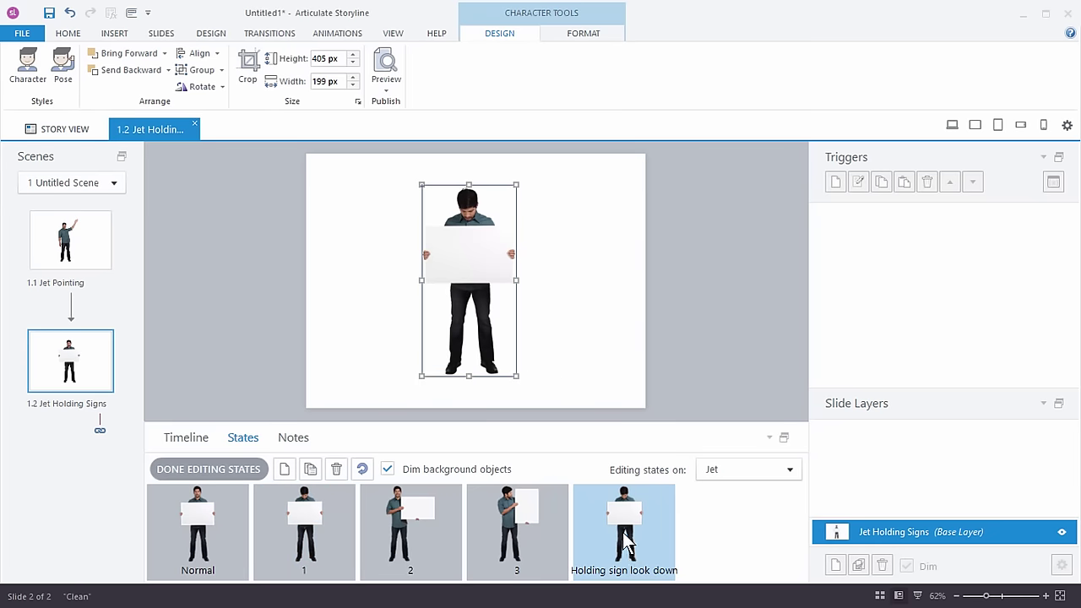
Delete Jet's state 1, keeping the descriptively named copy, and finish editing the states
{"action": "left_click", "coordinate": [298, 522]}
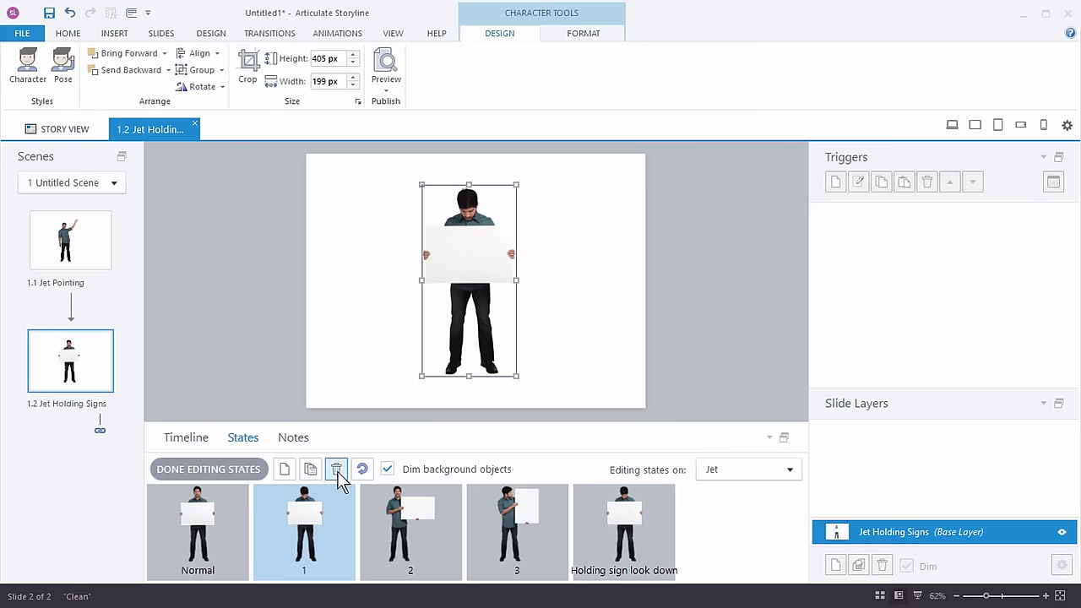
{"action": "left_click", "coordinate": [336, 470]}
{"action": "left_click", "coordinate": [515, 536]}
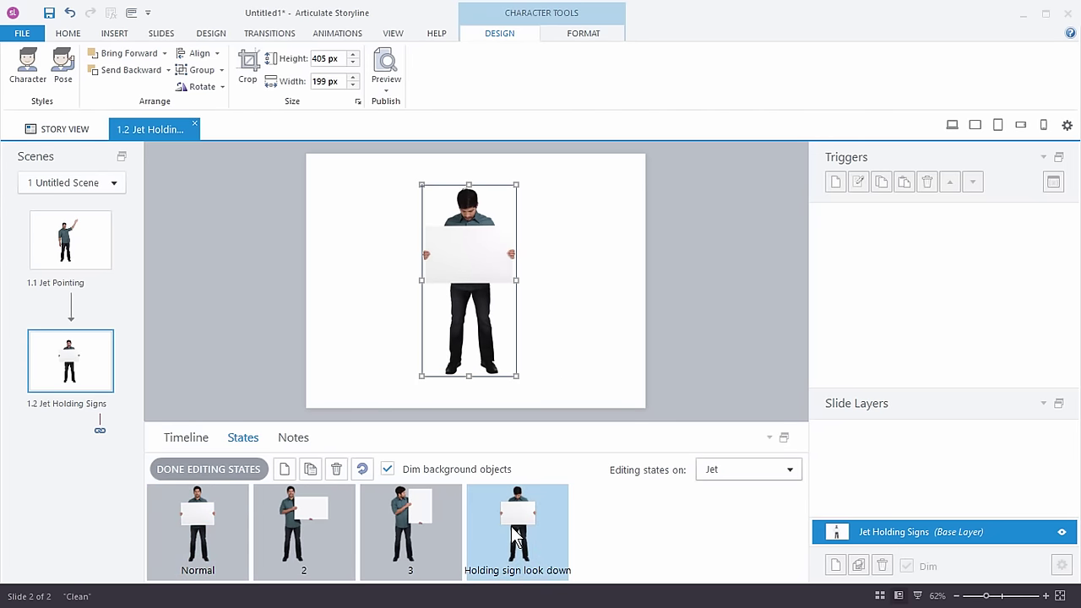
{"action": "left_click", "coordinate": [248, 357]}
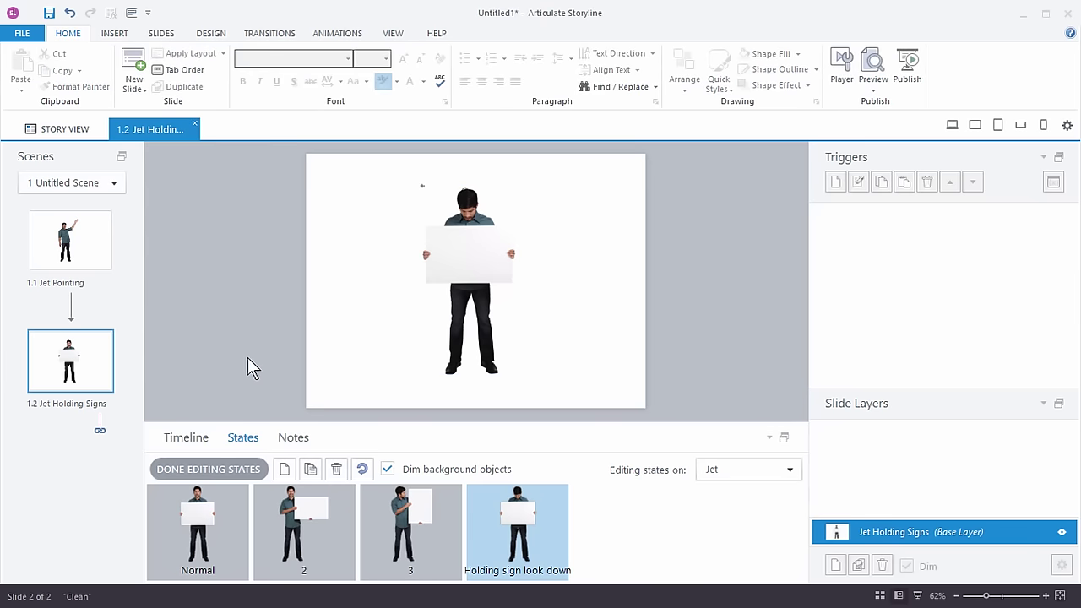
{"action": "left_click", "coordinate": [212, 471]}
Move the Jet character on the Jet Pointing slide toward the slide's left edge
{"action": "left_click", "coordinate": [84, 234]}
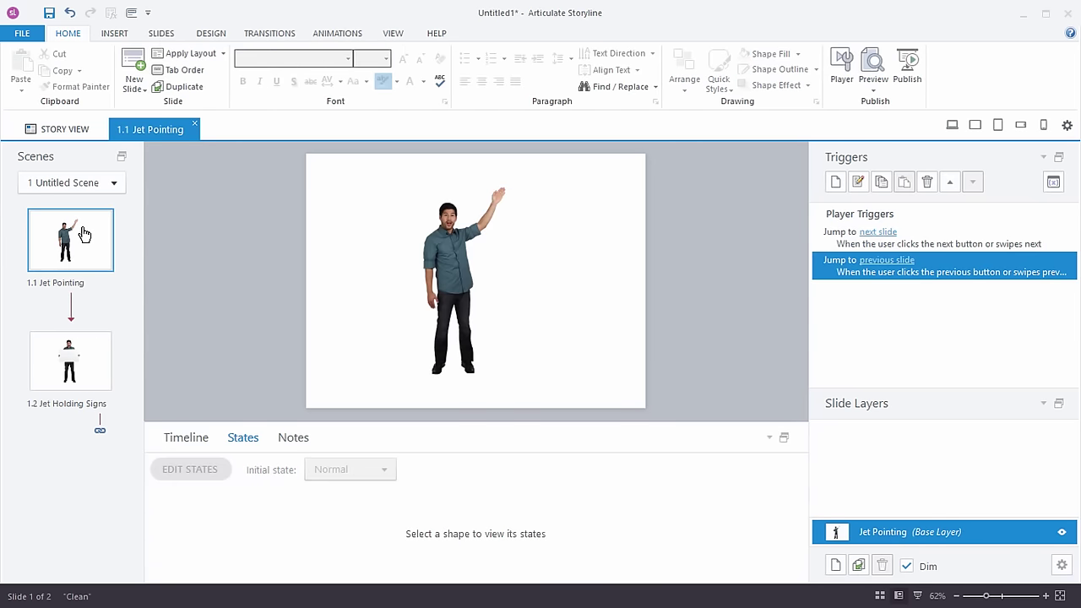
{"action": "left_click", "coordinate": [103, 376]}
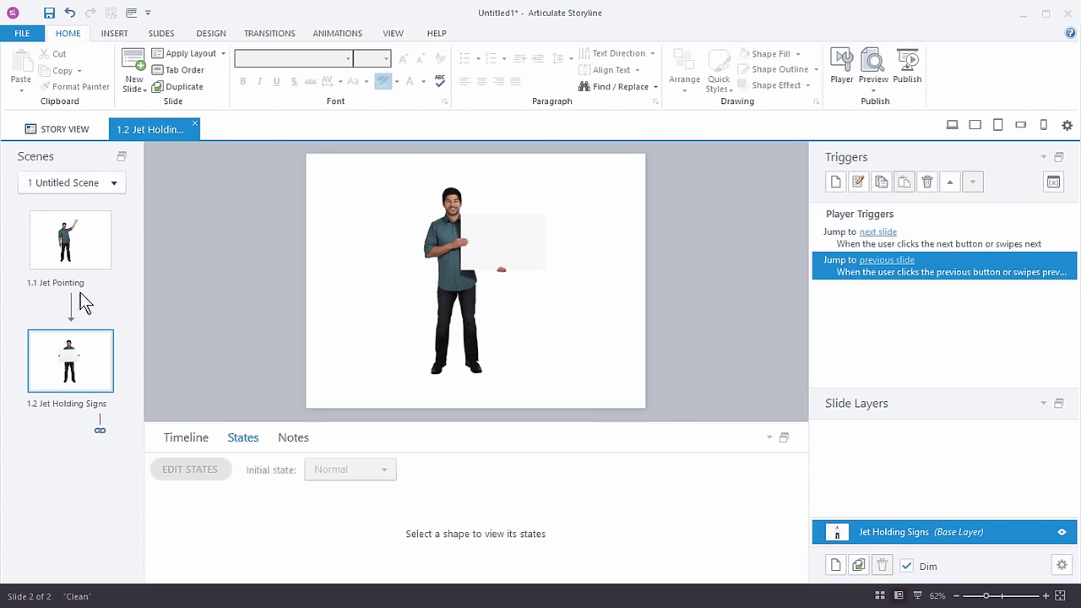
{"action": "left_click", "coordinate": [72, 249]}
{"action": "mouse_move", "coordinate": [449, 285]}
{"action": "left_mouse_down"}
{"action": "mouse_move", "coordinate": [386, 278]}
{"action": "mouse_move", "coordinate": [448, 285]}
{"action": "left_mouse_up"}
Copy the sign-holding Jet onto the Jet Pointing slide and place the copy beside the pointing Jet
{"action": "left_click", "coordinate": [106, 367]}
{"action": "left_click", "coordinate": [444, 282]}
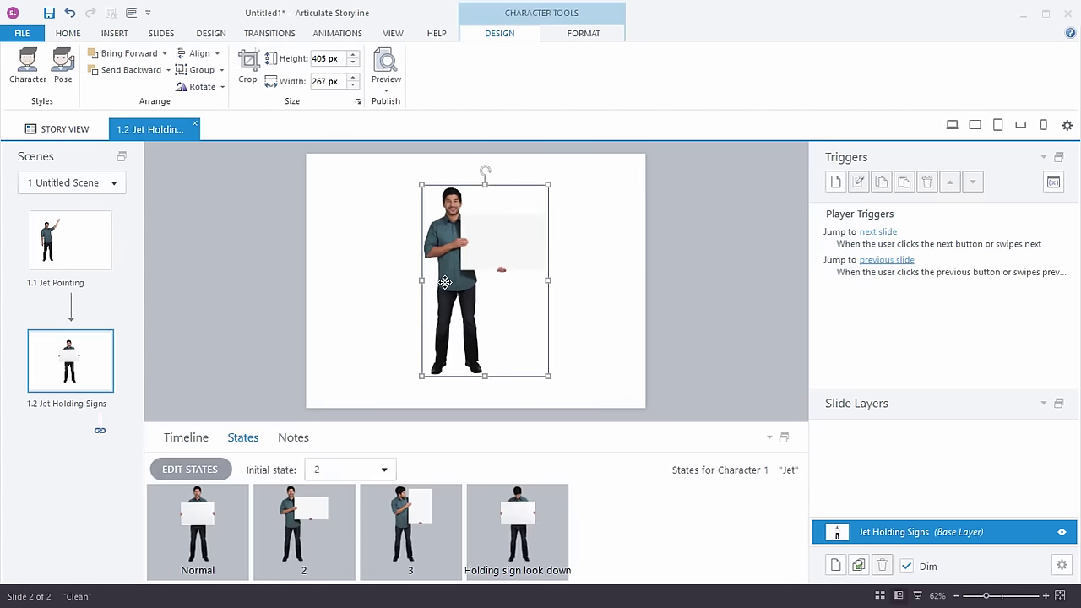
{"action": "left_click", "coordinate": [74, 250]}
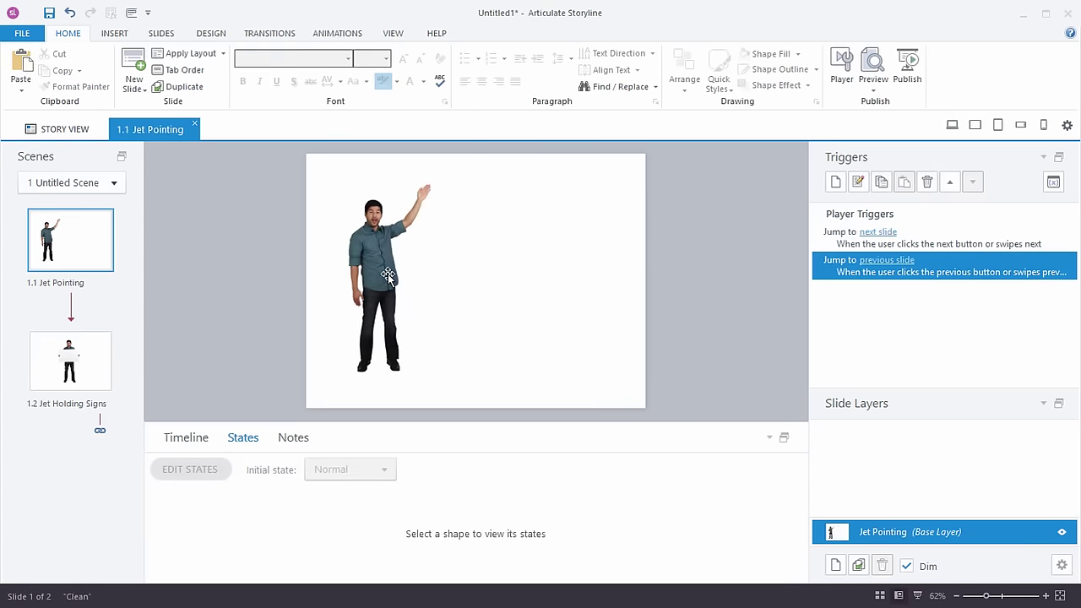
{"action": "key", "text": "ctrl+v"}
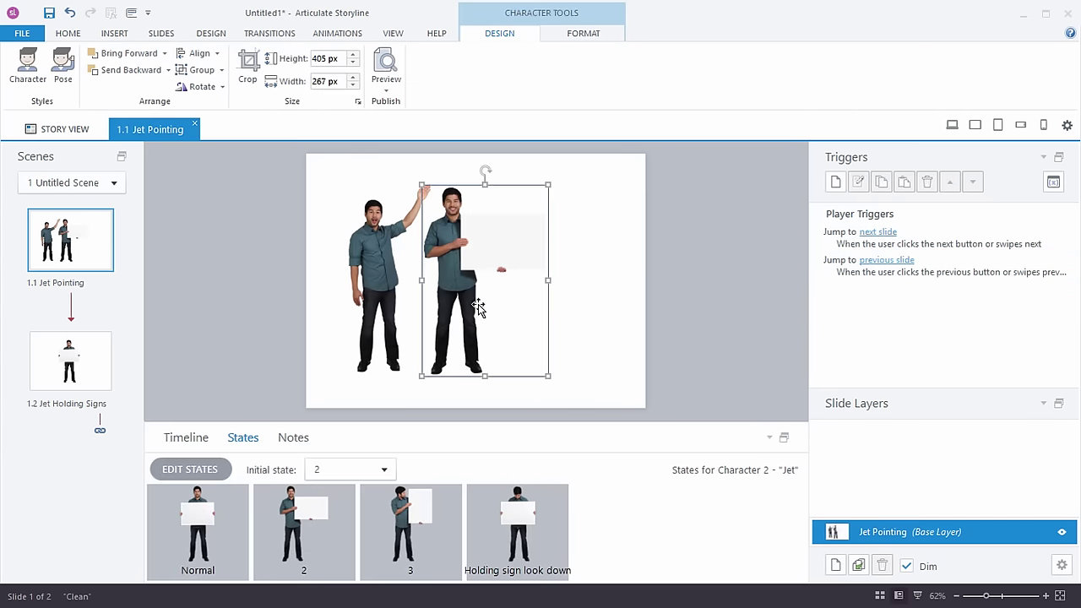
{"action": "left_click_drag", "start_coordinate": [473, 305], "coordinate": [507, 302]}
{"action": "left_click", "coordinate": [668, 299]}
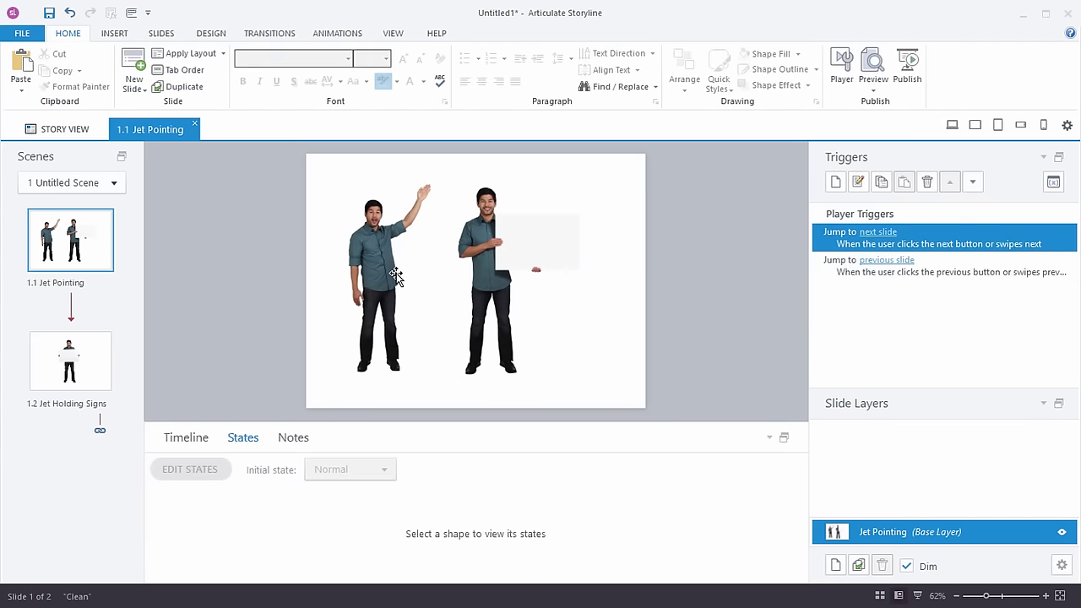
Check the states of the pointing Jet and of the sign-holding Jet on the Jet Pointing slide
{"action": "left_click", "coordinate": [386, 274]}
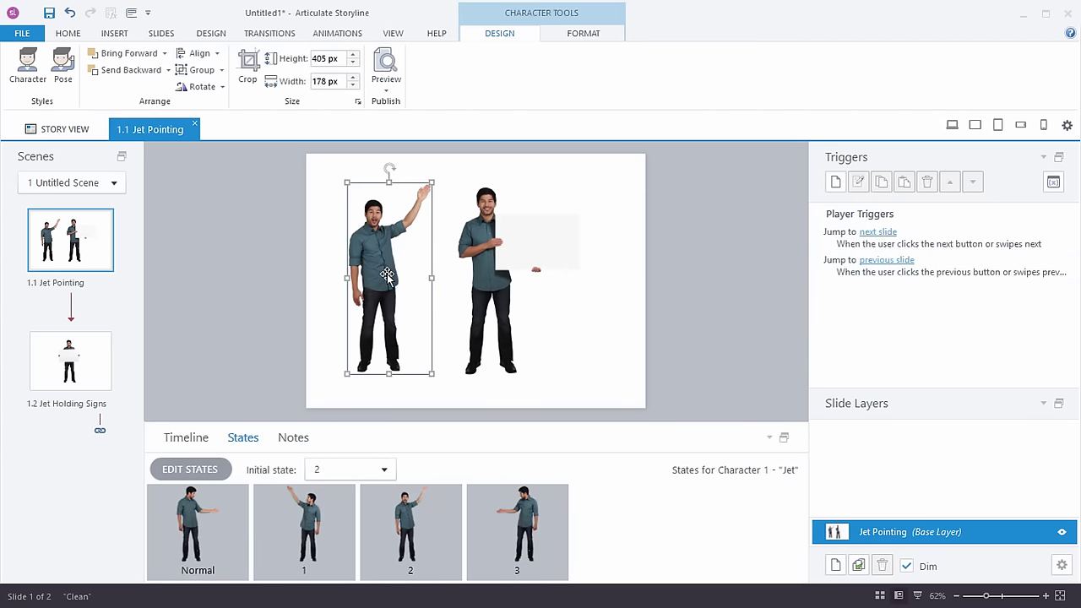
{"action": "left_click", "coordinate": [496, 319]}
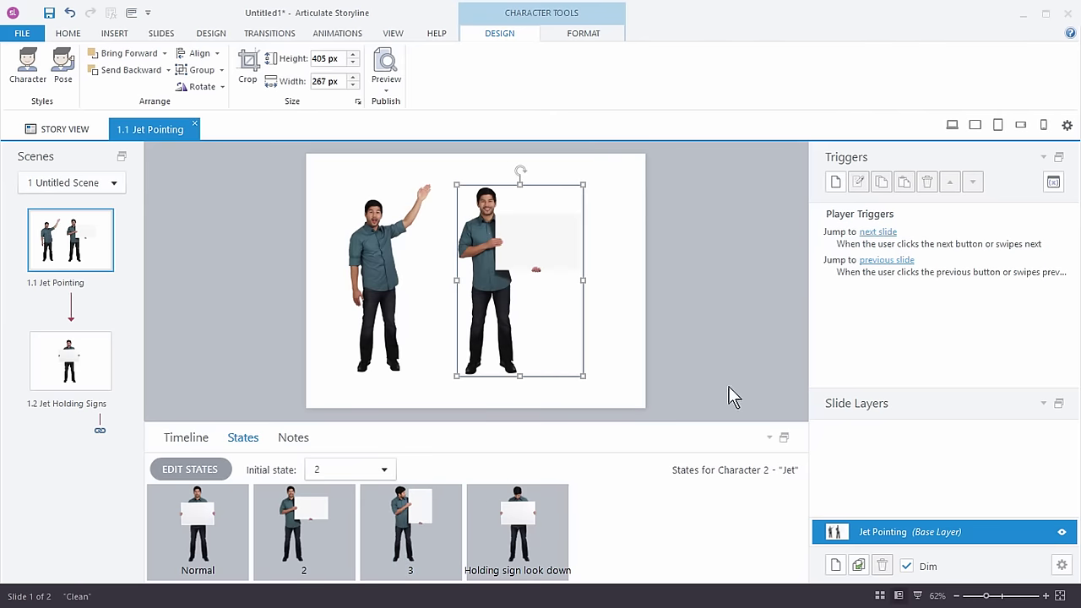
{"action": "left_click", "coordinate": [721, 318]}
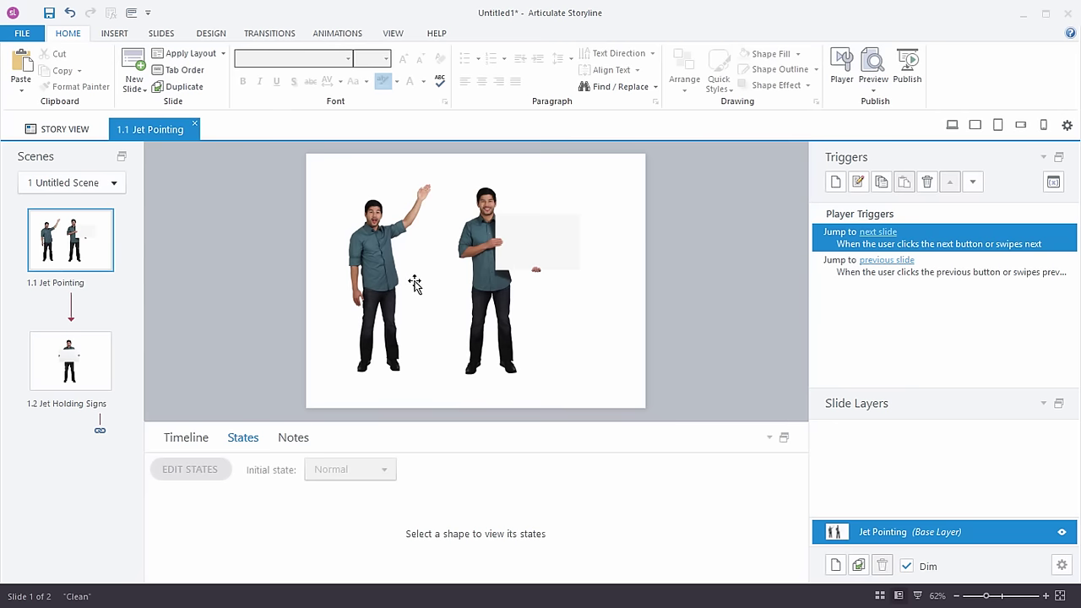
Delete the sign-holding Jet from the Jet Pointing slide and move the pointing Jet back to the slide's center
{"action": "left_click", "coordinate": [483, 268]}
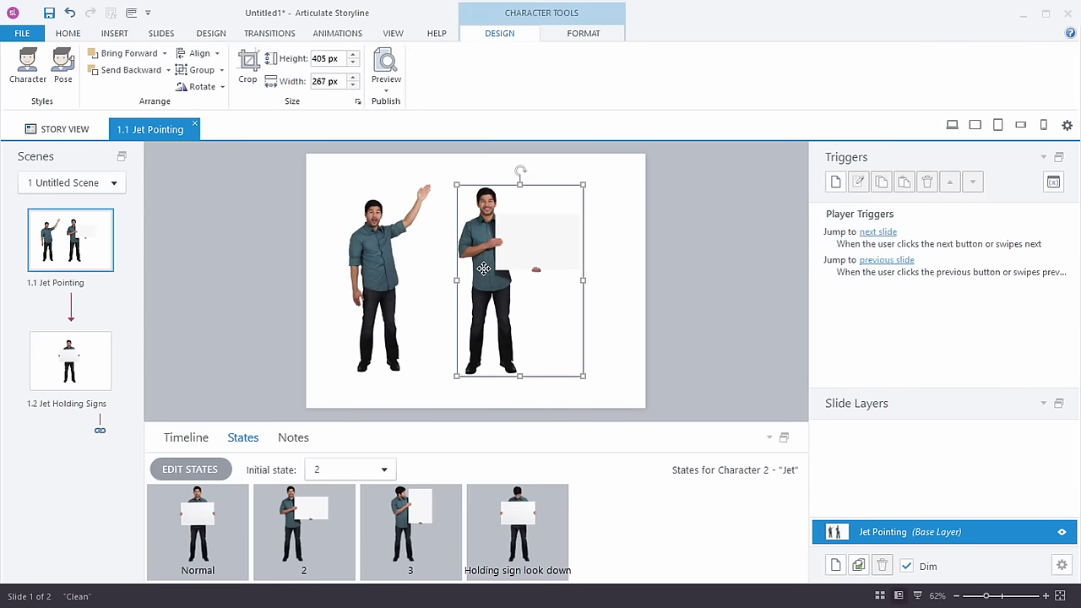
{"action": "key", "text": "Delete"}
{"action": "left_click_drag", "start_coordinate": [385, 270], "coordinate": [466, 268]}
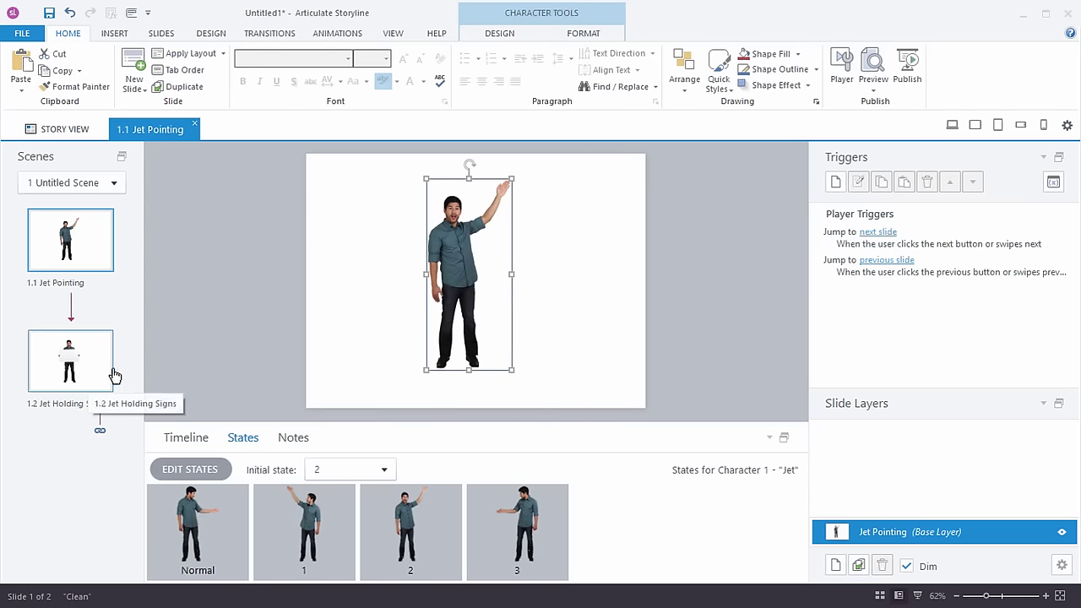
{"action": "left_click", "coordinate": [684, 276]}
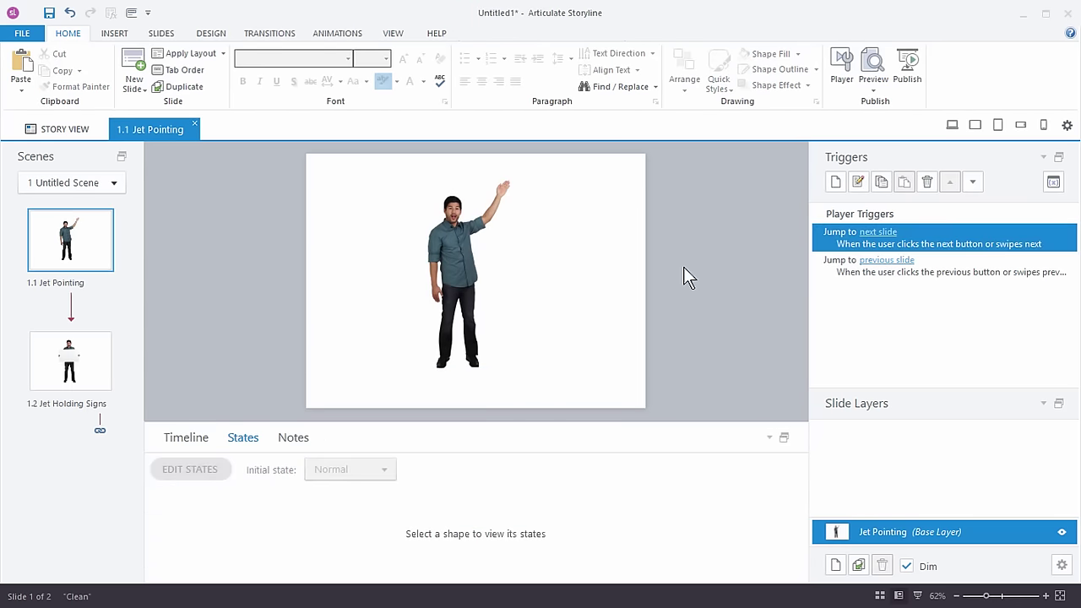
Save the project as a Storyline Template named "Jet Poses"
{"action": "left_click", "coordinate": [32, 34]}
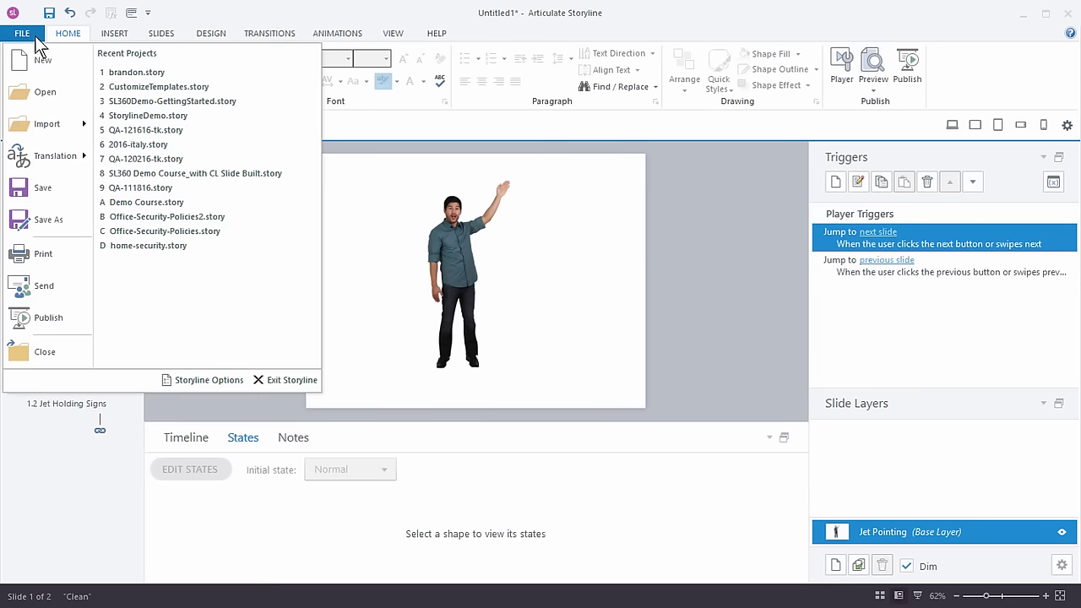
{"action": "left_click", "coordinate": [41, 217]}
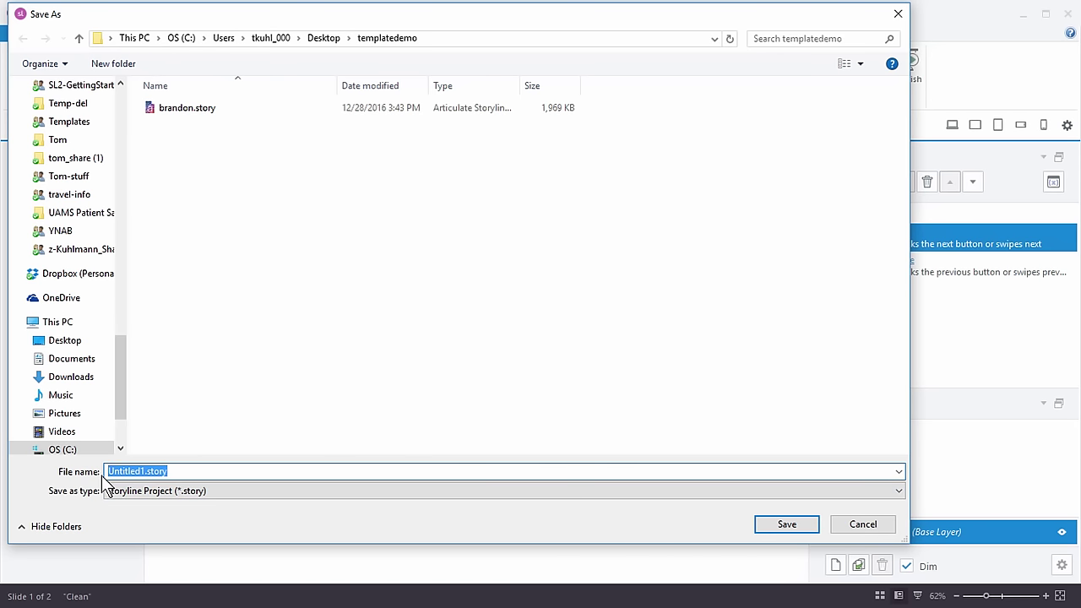
{"action": "type", "text": "Jet"}
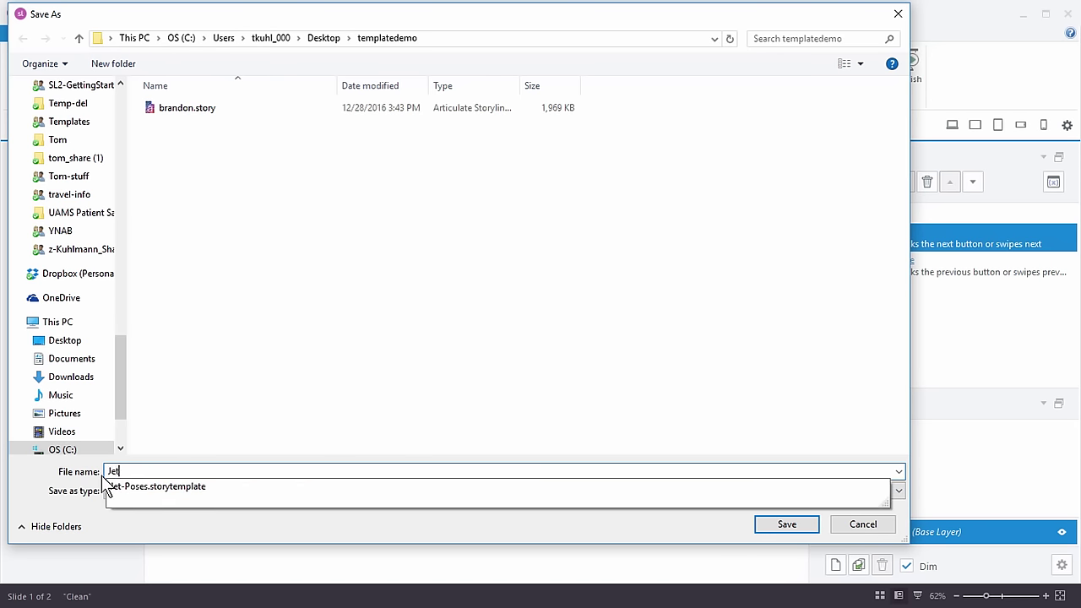
{"action": "type", "text": " Poses"}
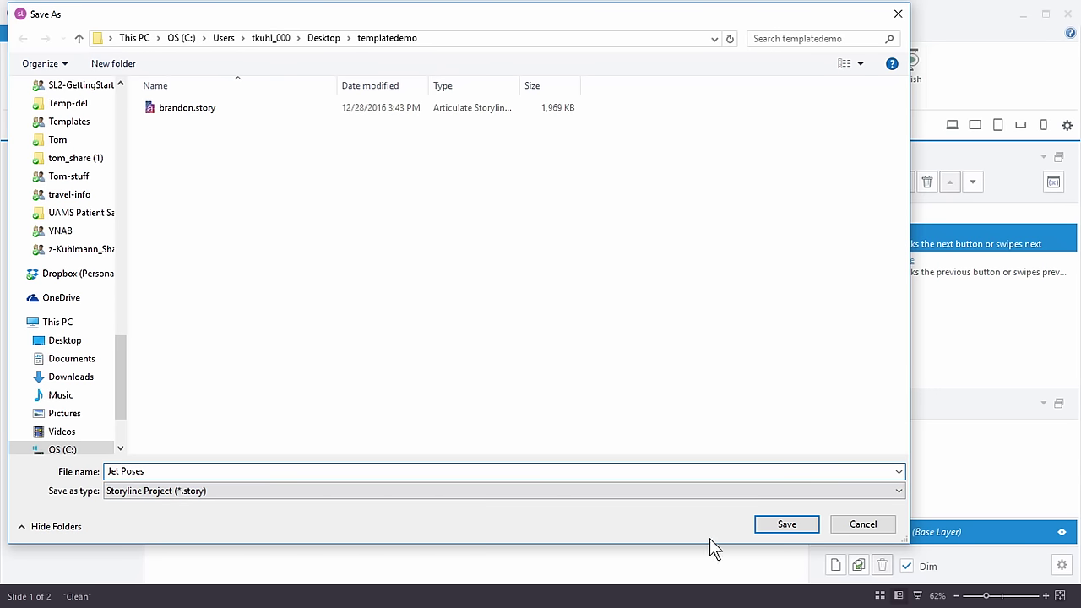
{"action": "left_click", "coordinate": [892, 491]}
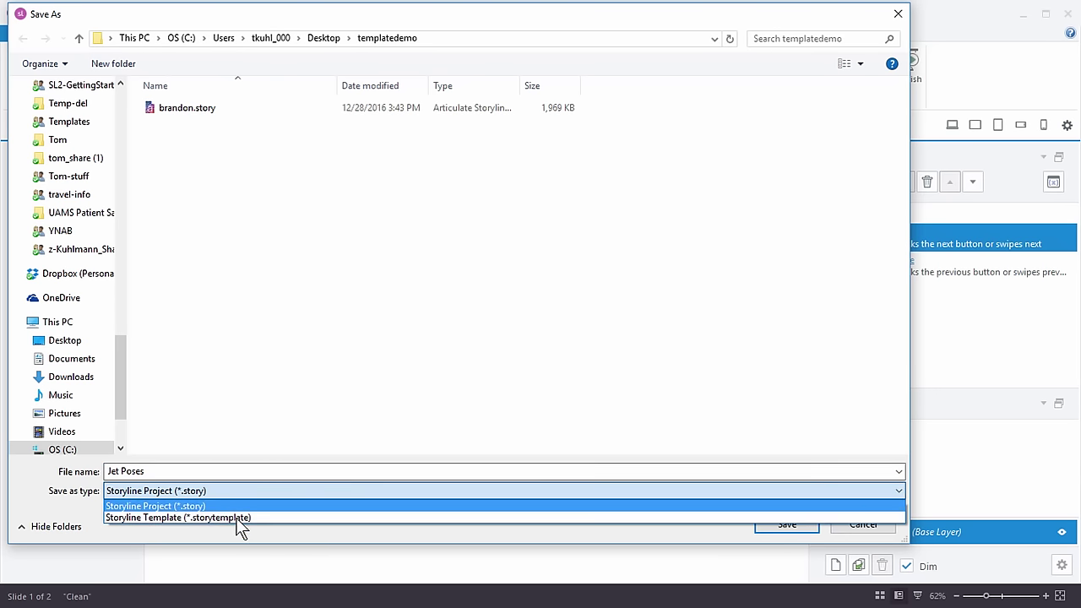
{"action": "left_click", "coordinate": [178, 518]}
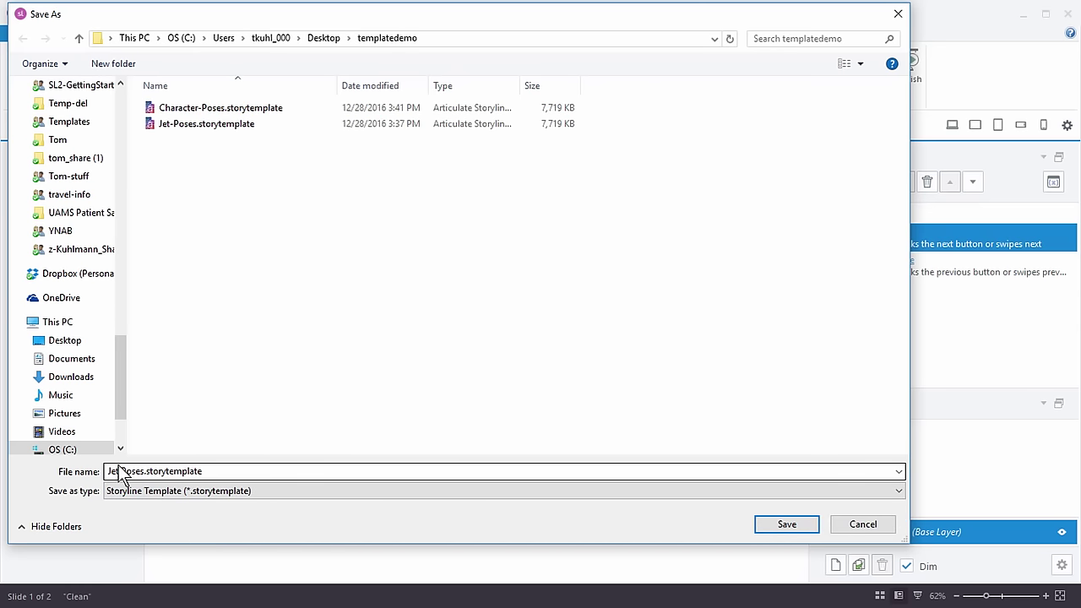
{"action": "left_click", "coordinate": [786, 525]}
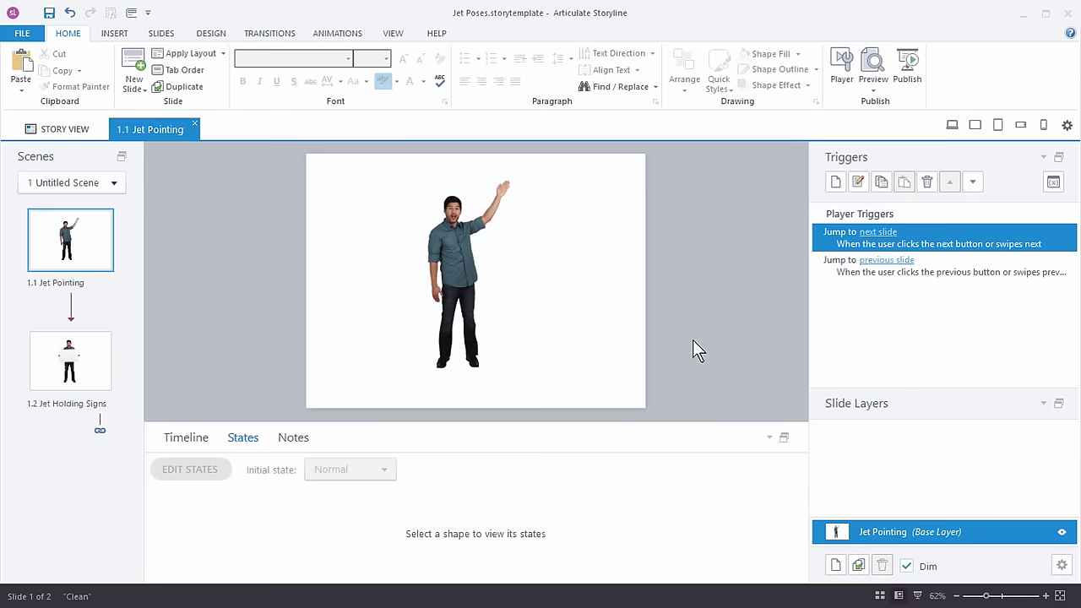
Close the Jet Poses template and create a new project
{"action": "left_click", "coordinate": [32, 36]}
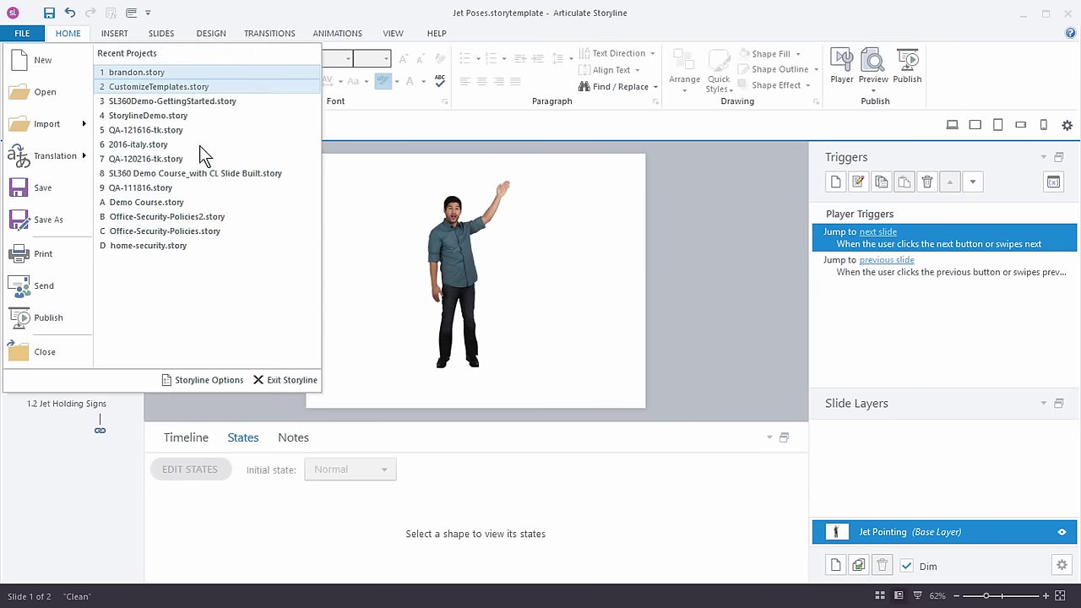
{"action": "left_click", "coordinate": [63, 347]}
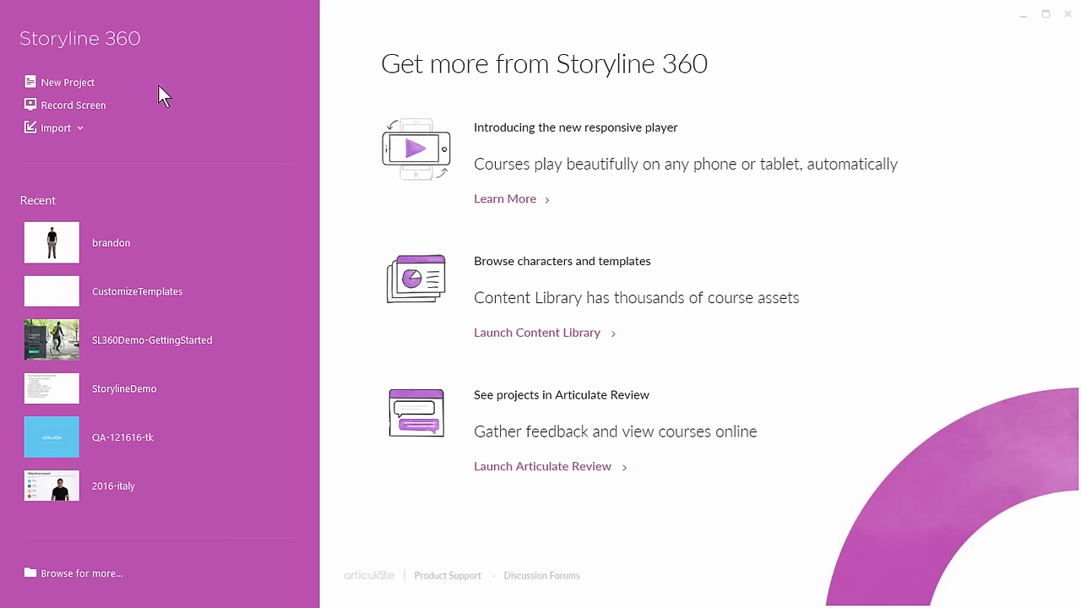
{"action": "left_click", "coordinate": [57, 84]}
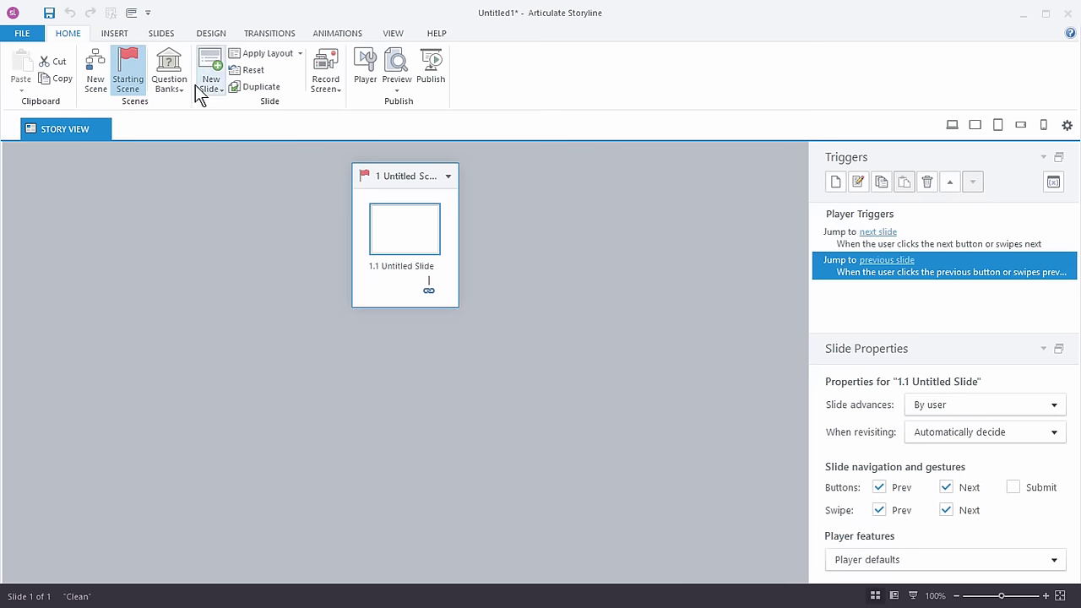
Add a second scene and name it "Assets"
{"action": "left_click", "coordinate": [94, 79]}
{"action": "double_click", "coordinate": [464, 179]}
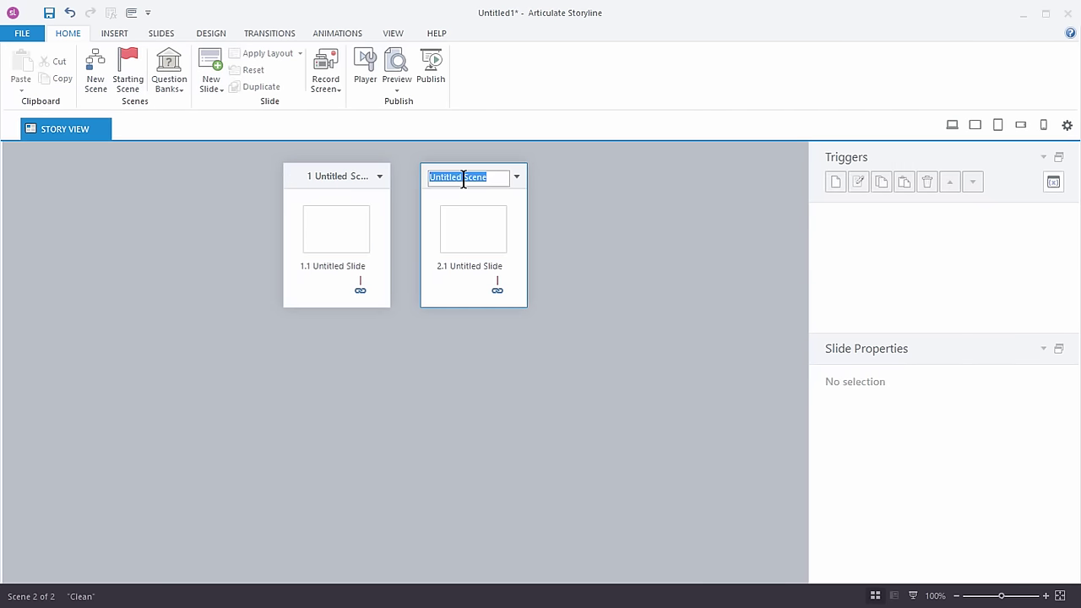
{"action": "type", "text": "Assets"}
{"action": "left_click", "coordinate": [586, 262]}
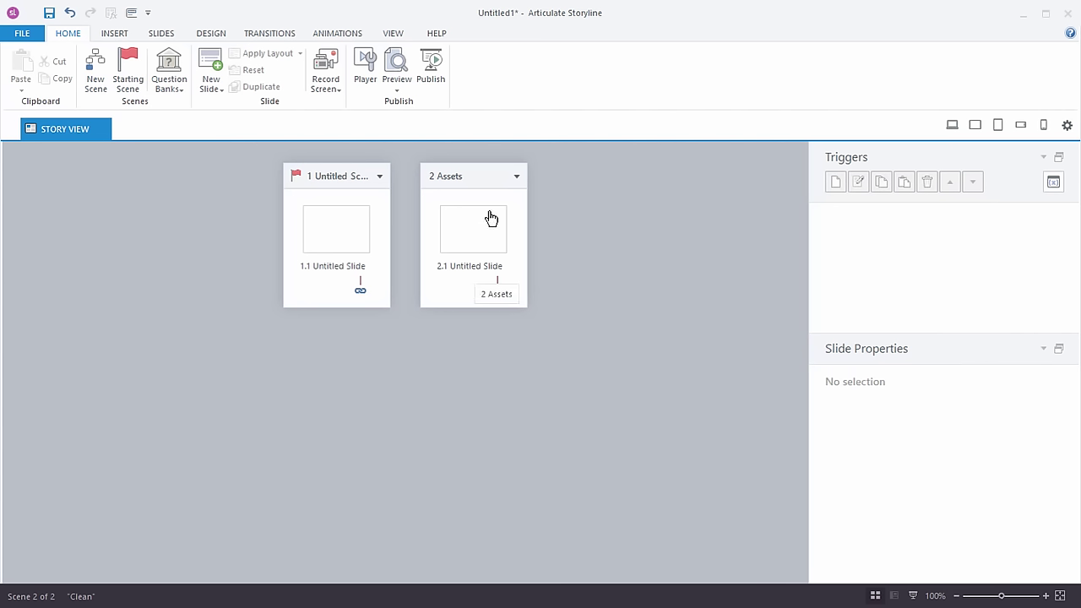
Start inserting slides from the saved templates into the Assets scene and view the Modern Interactions template
{"action": "left_click", "coordinate": [472, 176]}
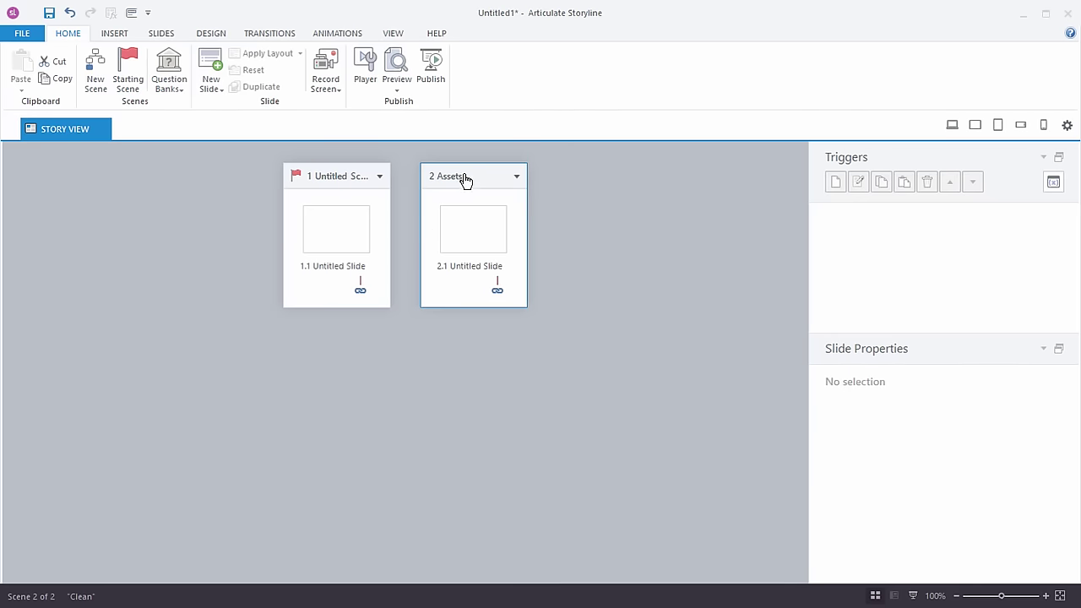
{"action": "left_click", "coordinate": [218, 89]}
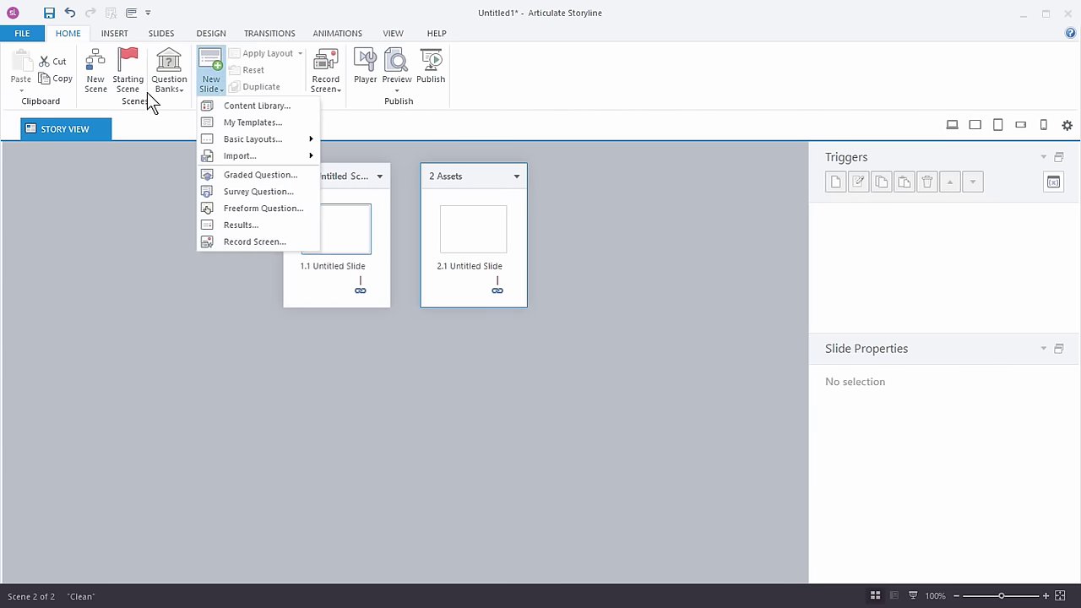
{"action": "left_click", "coordinate": [228, 124]}
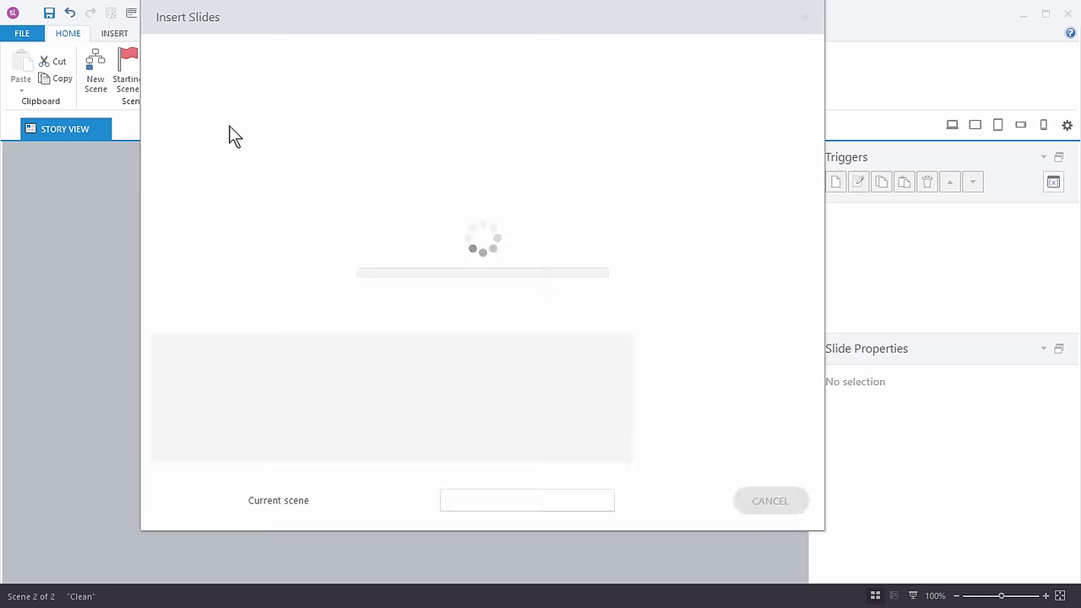
{"action": "left_click", "coordinate": [369, 60]}
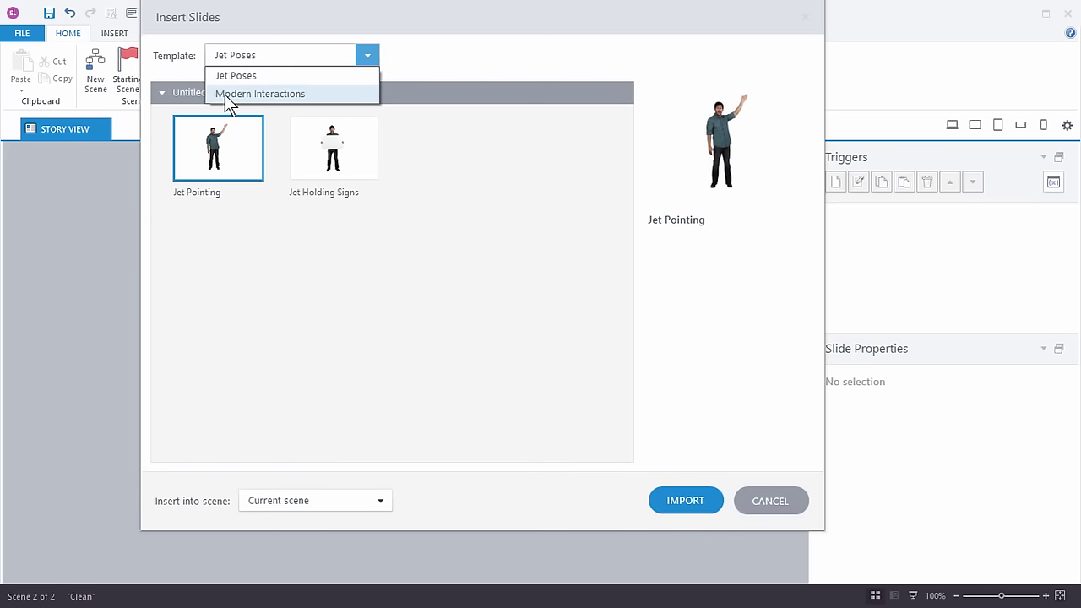
{"action": "left_click", "coordinate": [267, 95]}
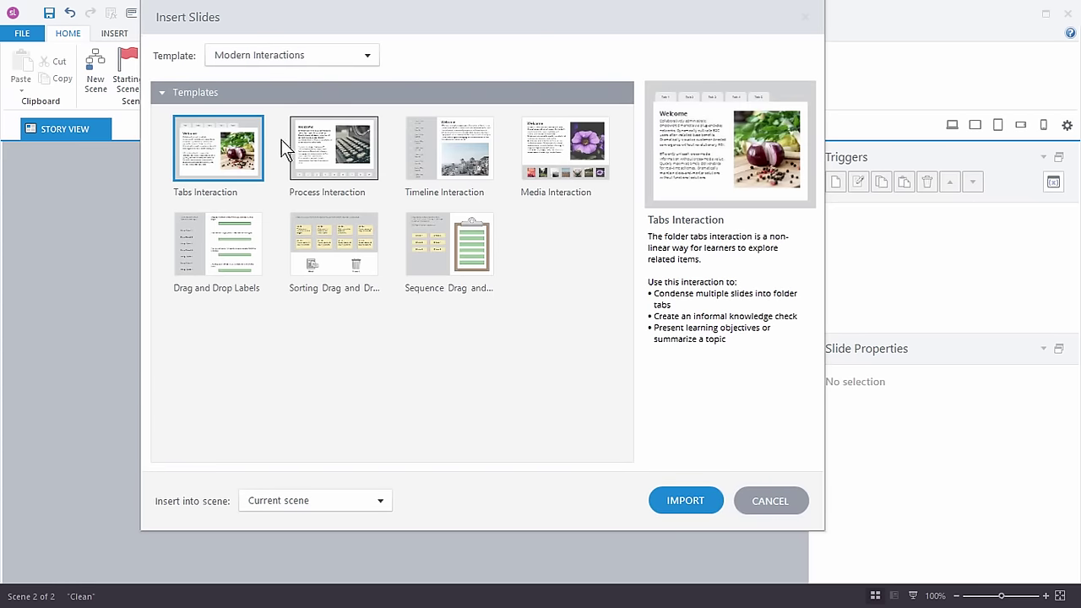
Import the Jet Holding Signs slide from the Jet Poses template into the current scene
{"action": "left_click", "coordinate": [368, 58]}
{"action": "left_click", "coordinate": [226, 78]}
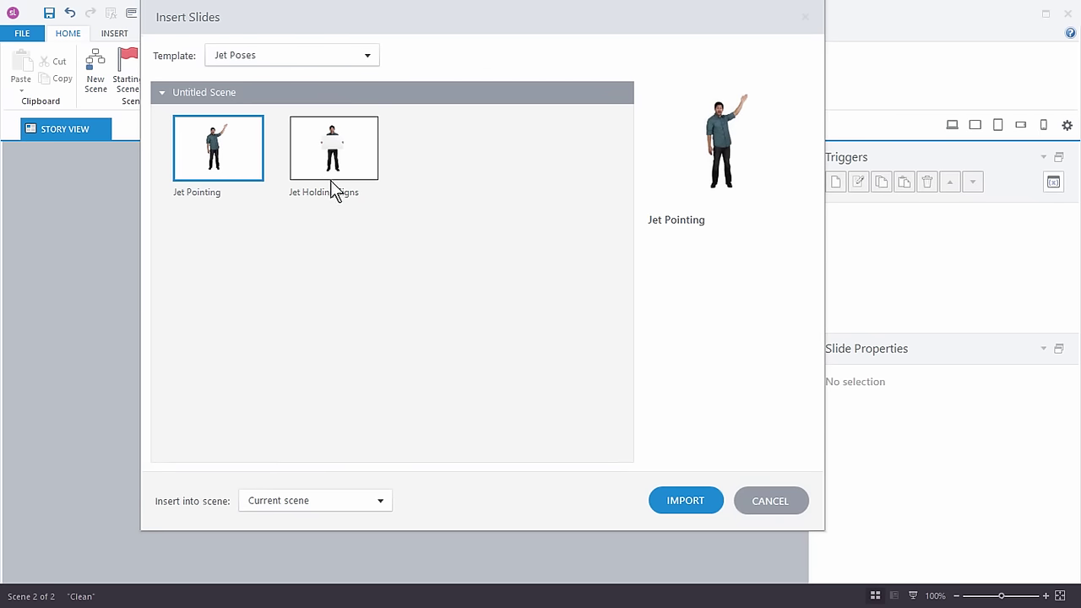
{"action": "left_click", "coordinate": [330, 155]}
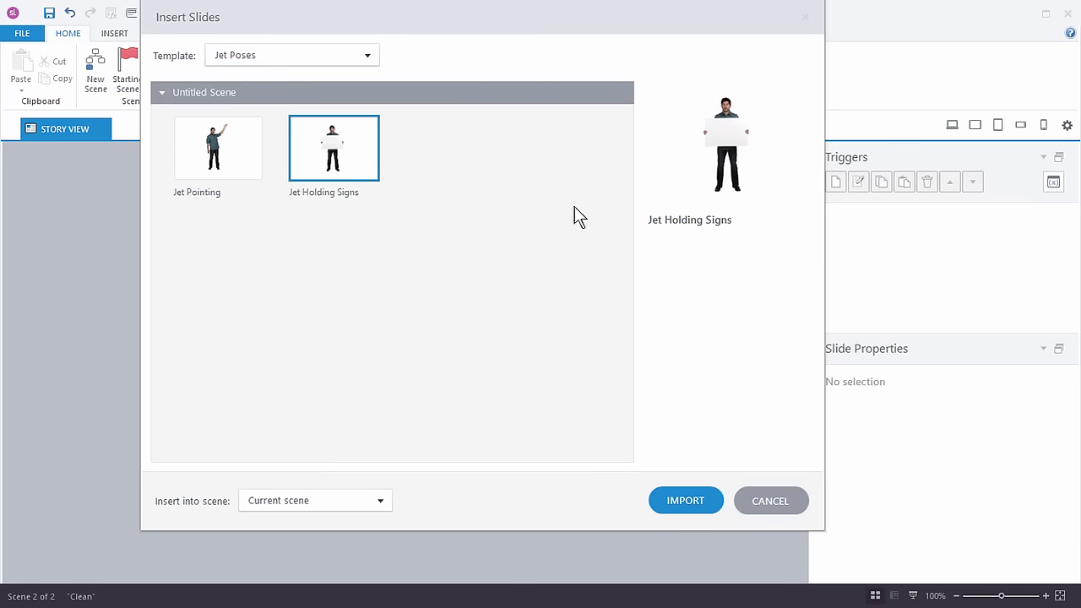
{"action": "left_click", "coordinate": [701, 500]}
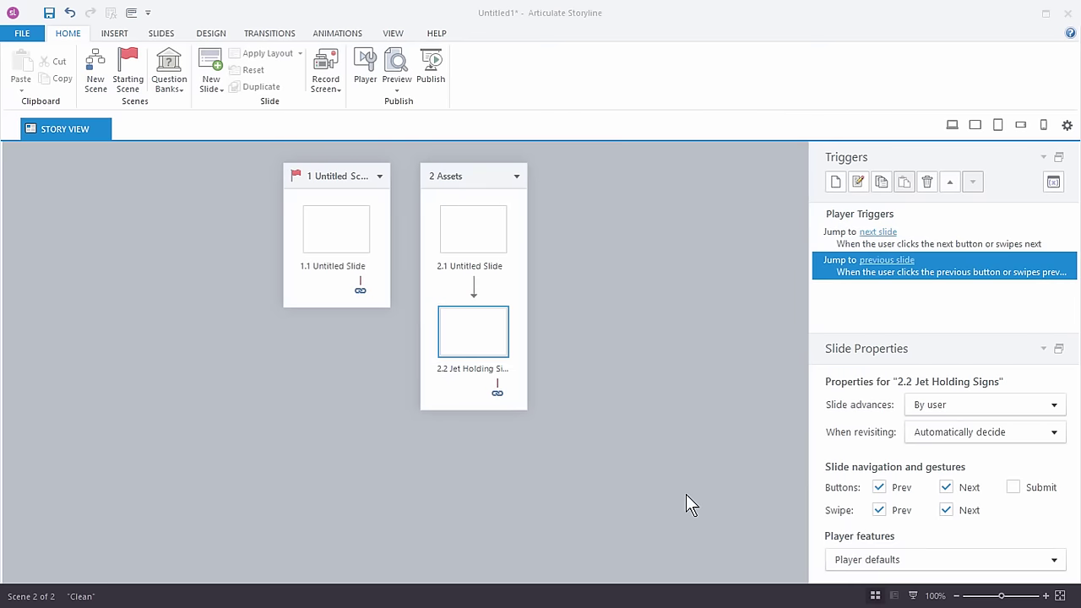
Open the imported Jet Holding Signs slide and preview the Jet character's different states
{"action": "double_click", "coordinate": [478, 335]}
{"action": "left_click", "coordinate": [469, 240]}
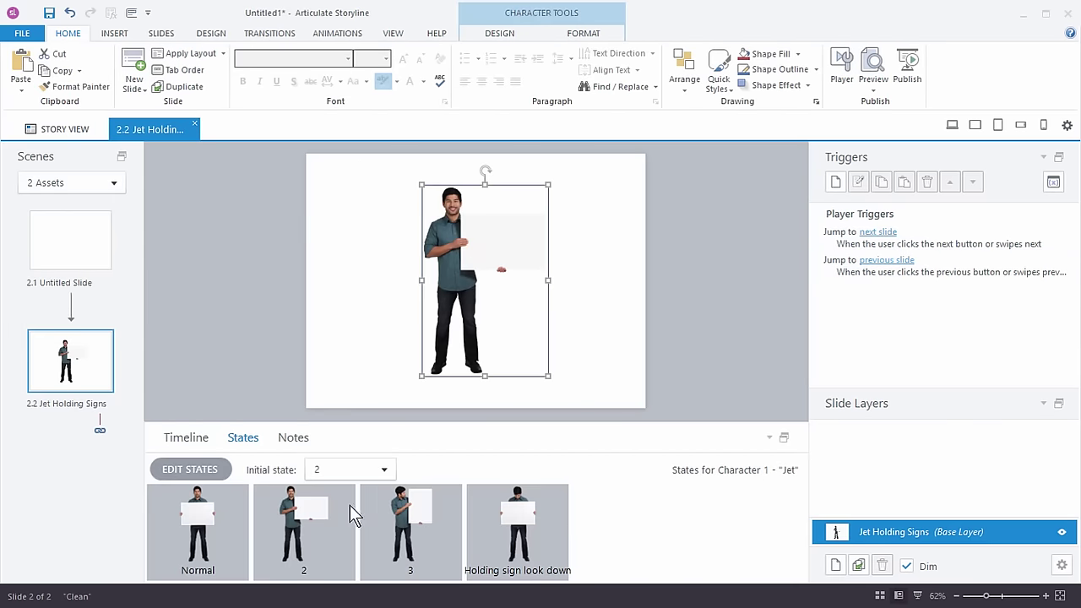
{"action": "left_click", "coordinate": [515, 553]}
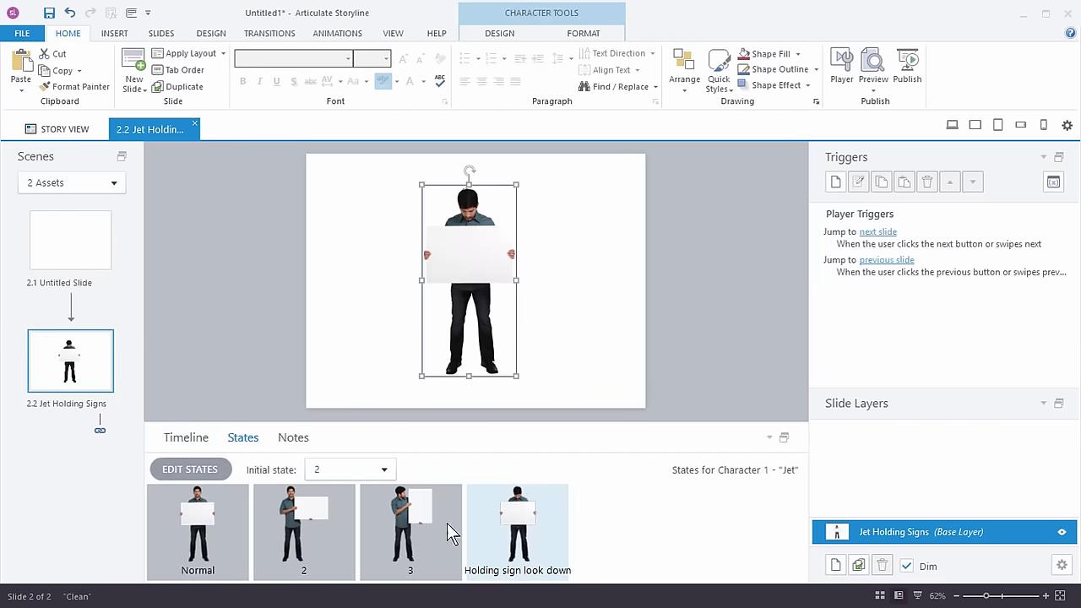
{"action": "left_click", "coordinate": [217, 515]}
{"action": "left_click", "coordinate": [454, 519]}
{"action": "left_click", "coordinate": [481, 515]}
{"action": "left_click", "coordinate": [494, 265]}
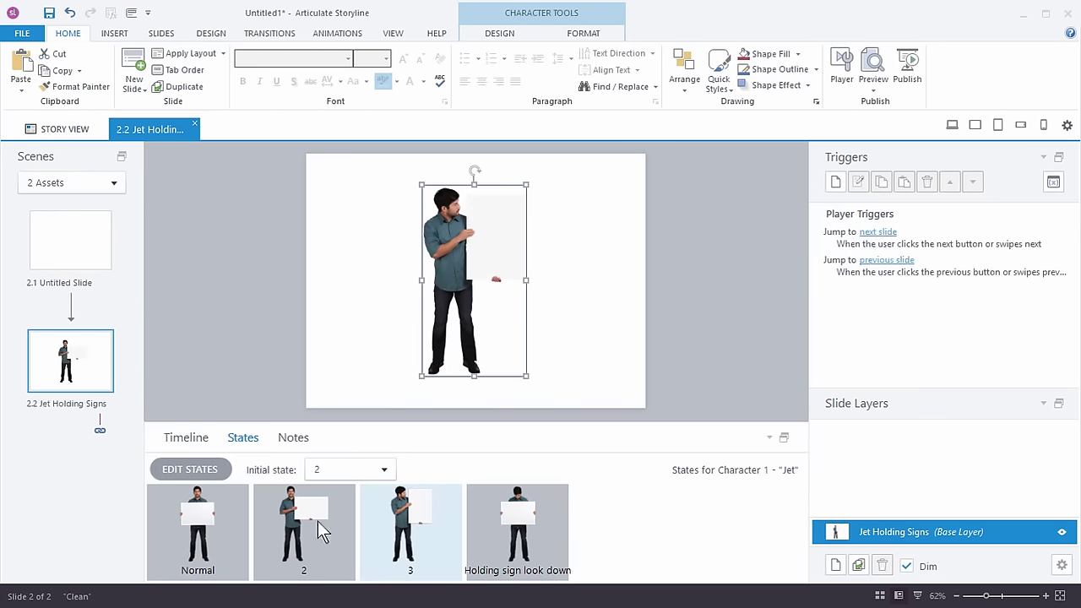
Copy the Jet character from the Jet Holding Signs slide onto the blank slide 1.1
{"action": "left_click", "coordinate": [60, 132]}
{"action": "double_click", "coordinate": [326, 240]}
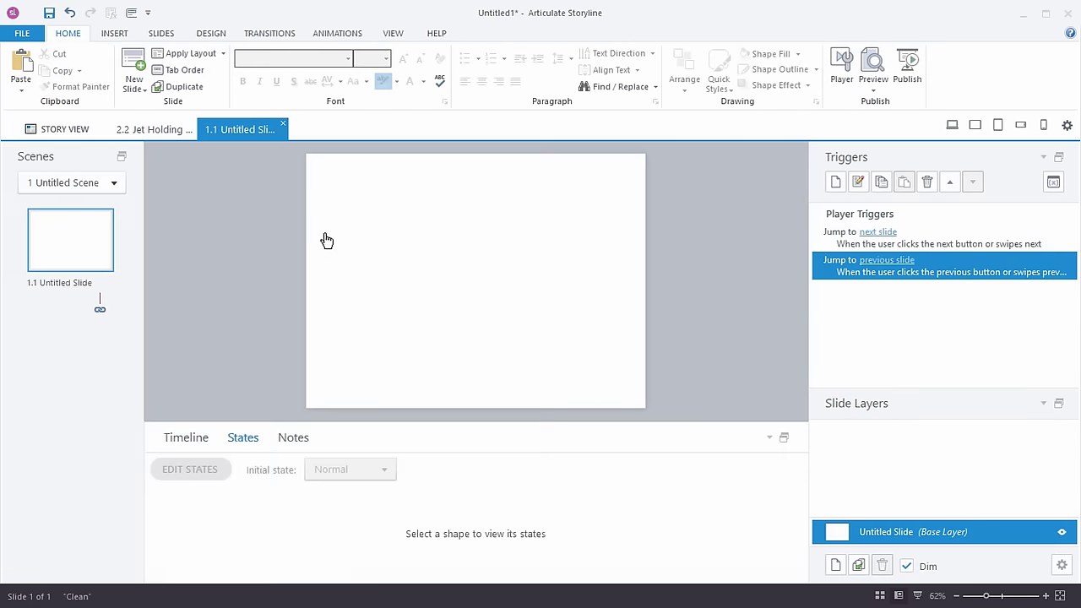
{"action": "left_click", "coordinate": [177, 128]}
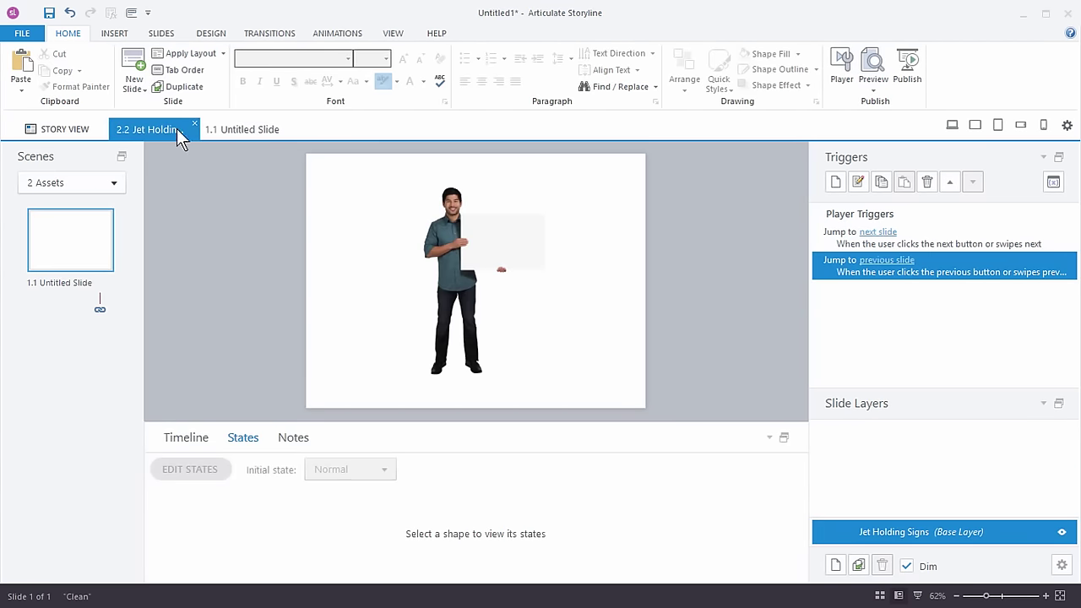
{"action": "left_click", "coordinate": [445, 276]}
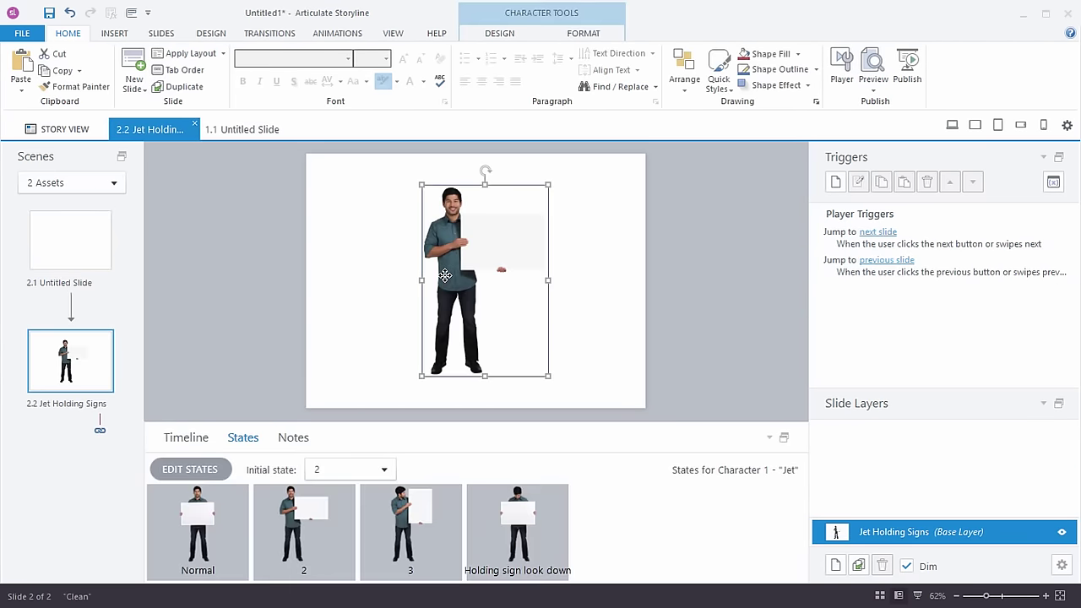
{"action": "left_click", "coordinate": [258, 133]}
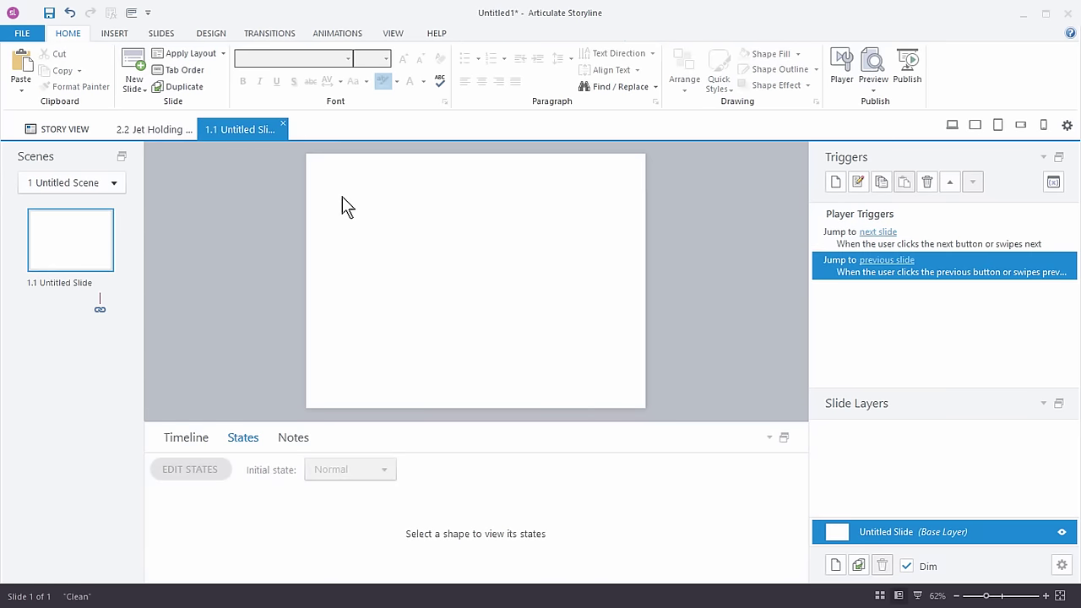
{"action": "key", "text": "ctrl+v"}
Set the initial state of the pasted Jet character to "Holding sign look down"
{"action": "left_click", "coordinate": [209, 545]}
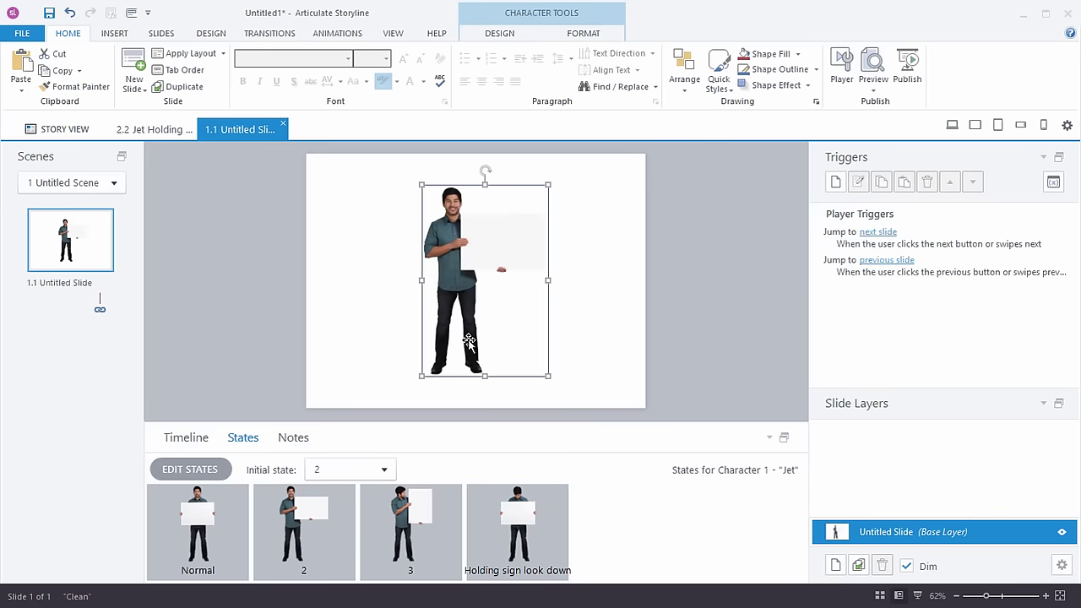
{"action": "left_click", "coordinate": [382, 470]}
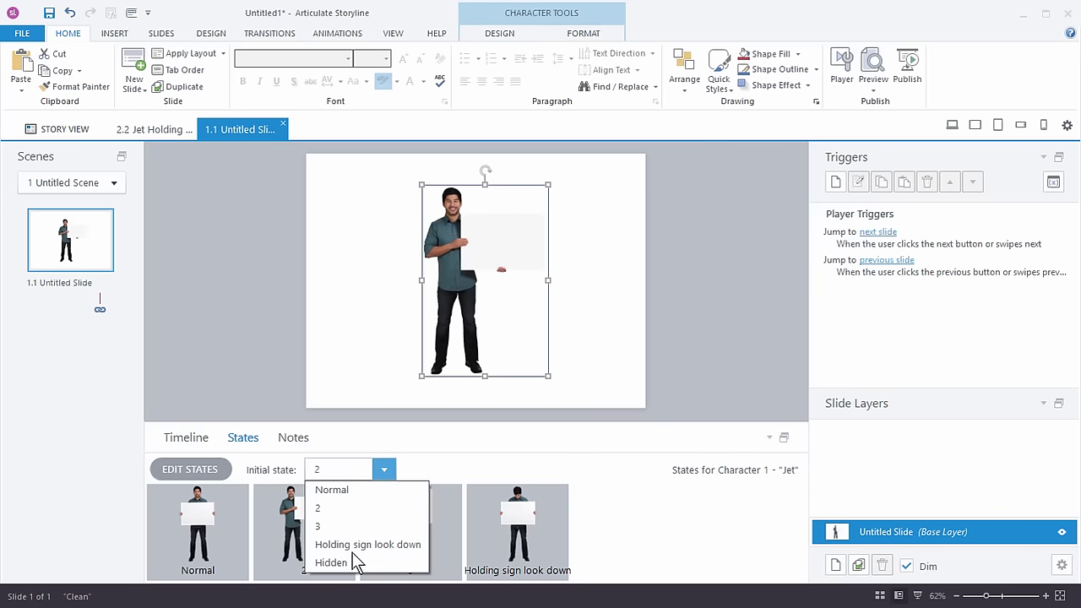
{"action": "left_click", "coordinate": [354, 546]}
{"action": "left_click", "coordinate": [688, 312]}
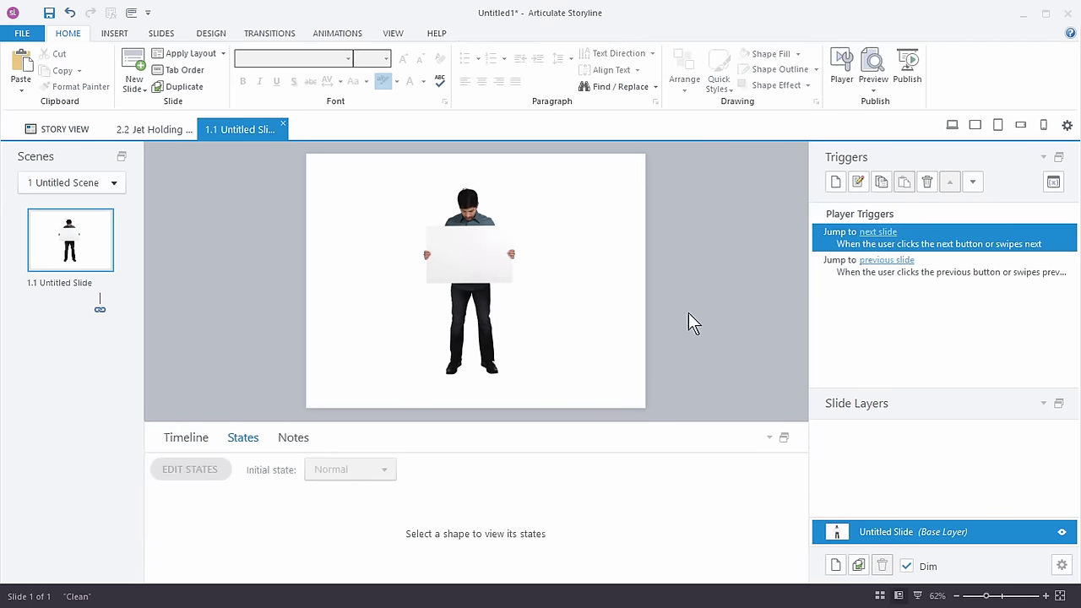
Crop the Jet character's legs off just below the sign, and enlarge it to about 476 by 435 px, centred on the slide
{"action": "left_click", "coordinate": [476, 267]}
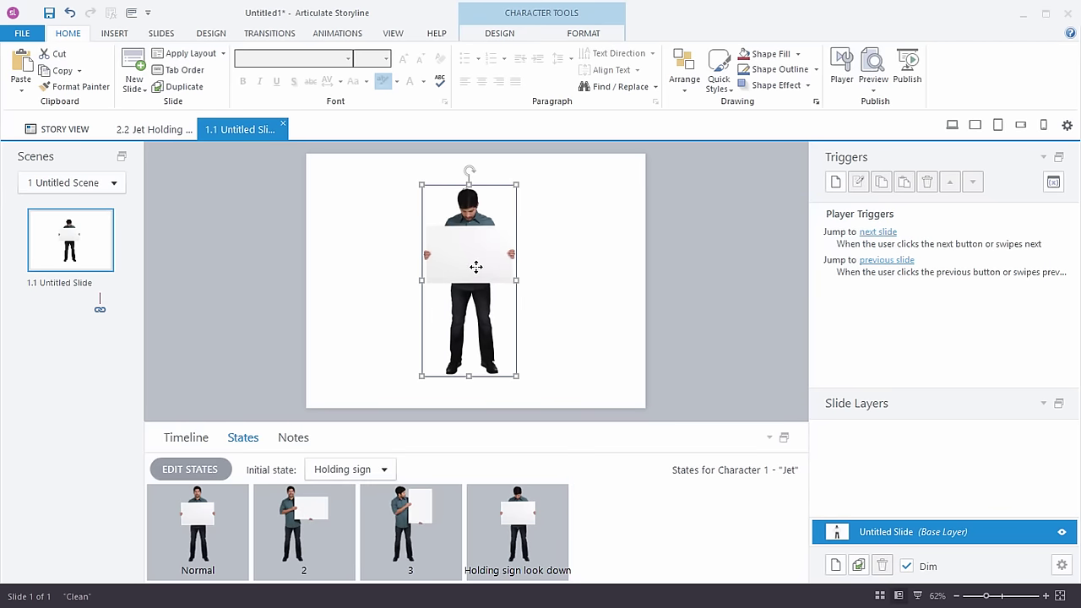
{"action": "double_click", "coordinate": [473, 240]}
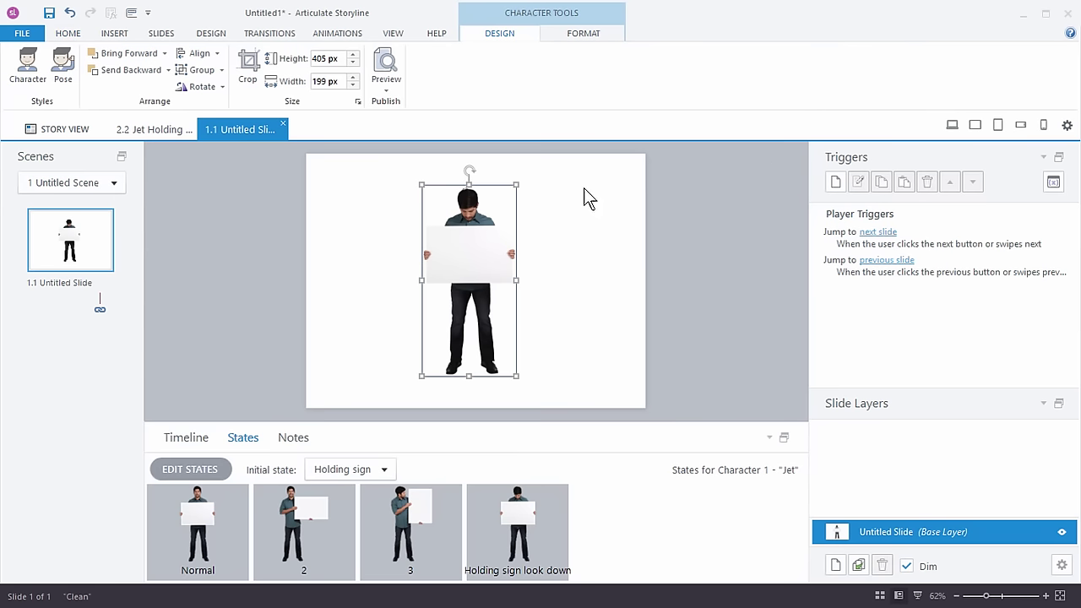
{"action": "left_click", "coordinate": [249, 72]}
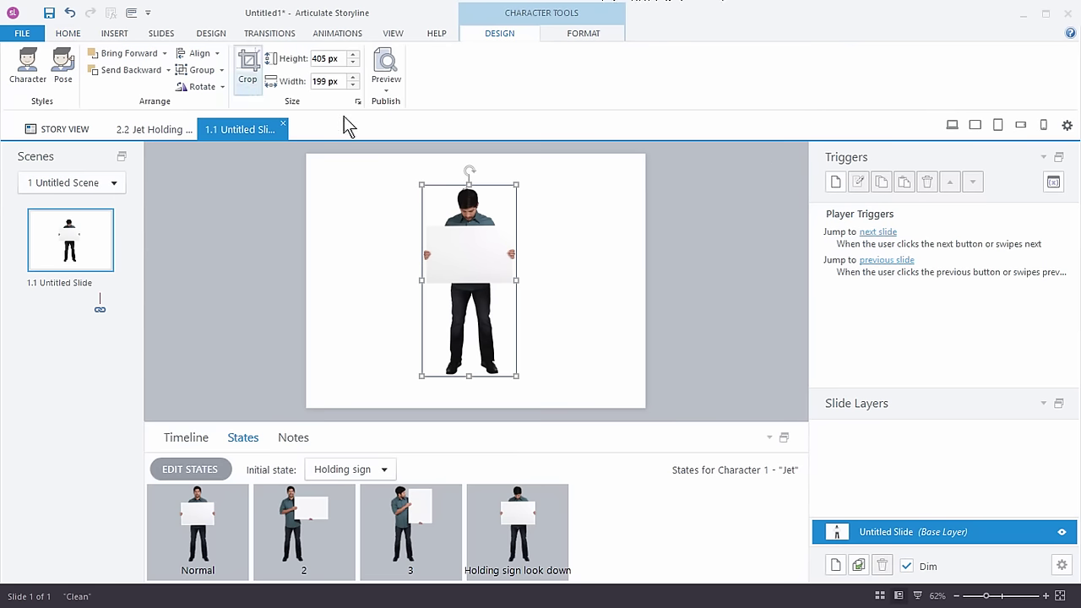
{"action": "left_click_drag", "start_coordinate": [470, 379], "coordinate": [477, 272]}
{"action": "left_click", "coordinate": [569, 265]}
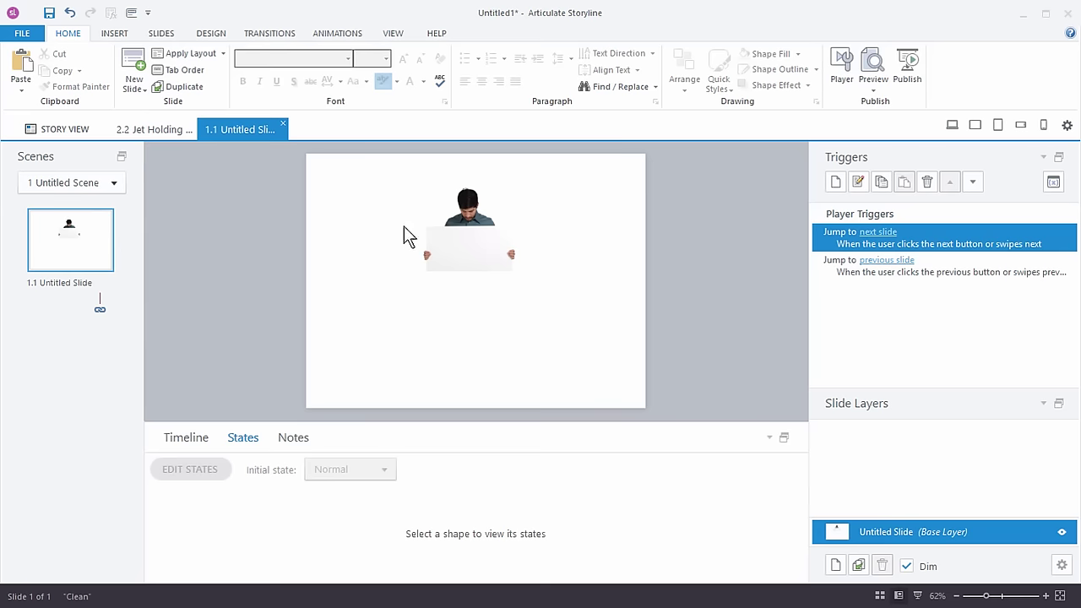
{"action": "left_click", "coordinate": [493, 250]}
{"action": "left_click_drag", "start_coordinate": [518, 271], "coordinate": [644, 388]}
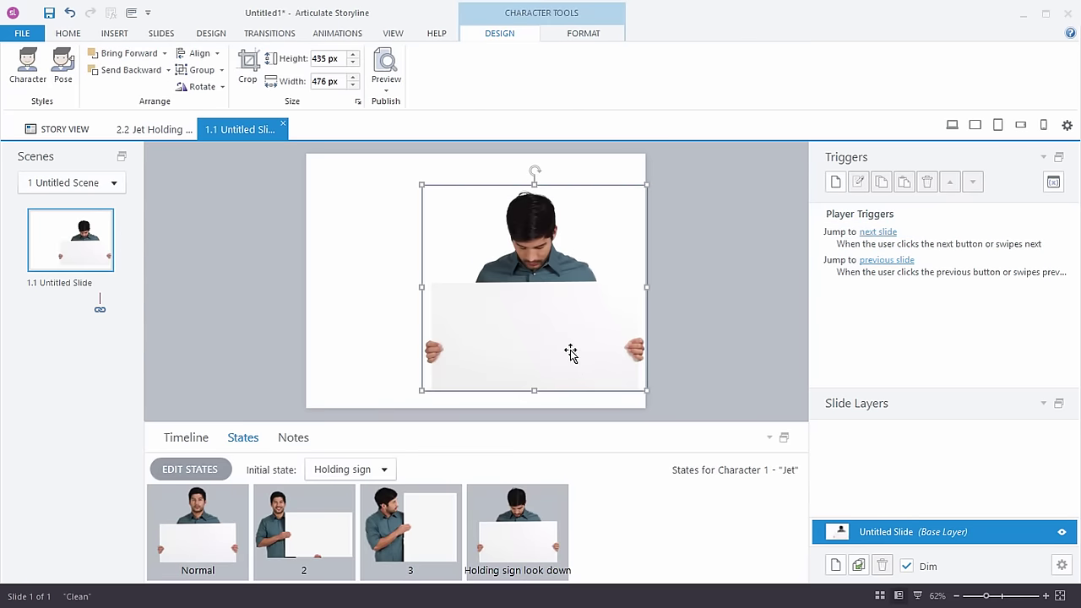
{"action": "left_click_drag", "start_coordinate": [571, 355], "coordinate": [501, 327]}
Preview states 3 and 2 of the cropped Jet character, and delete the character from slide 1.1
{"action": "left_click", "coordinate": [439, 519]}
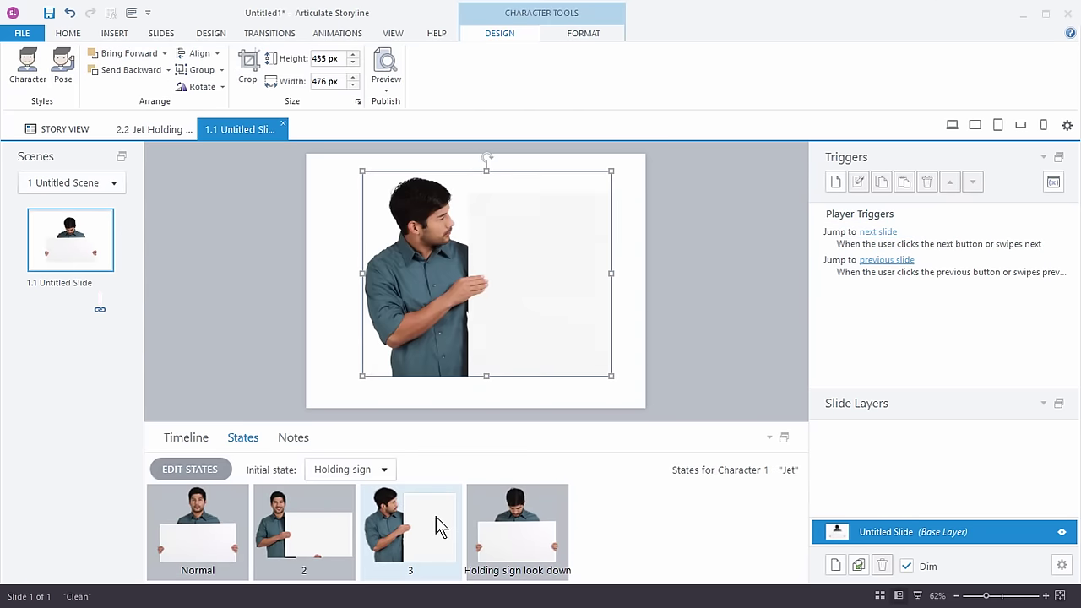
{"action": "left_click", "coordinate": [351, 528]}
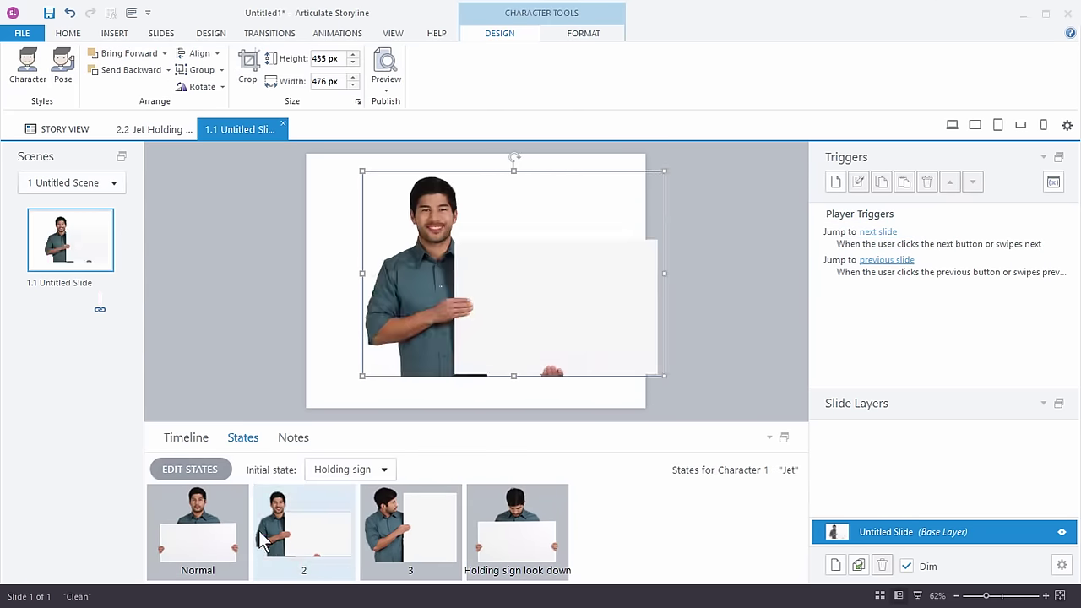
{"action": "left_click", "coordinate": [238, 349]}
{"action": "left_click", "coordinate": [448, 270]}
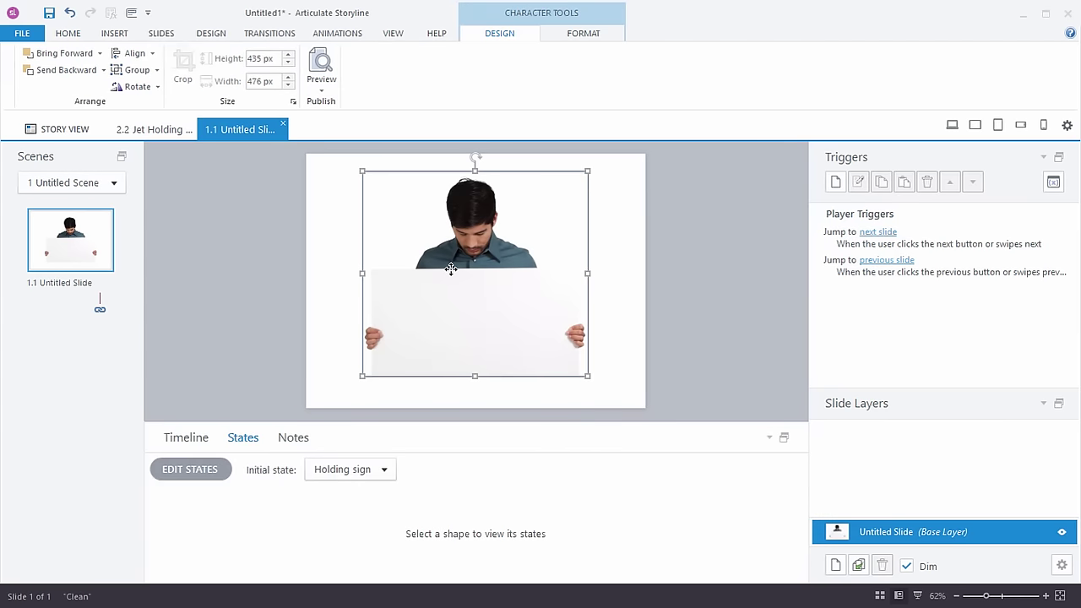
{"action": "key", "text": "Delete"}
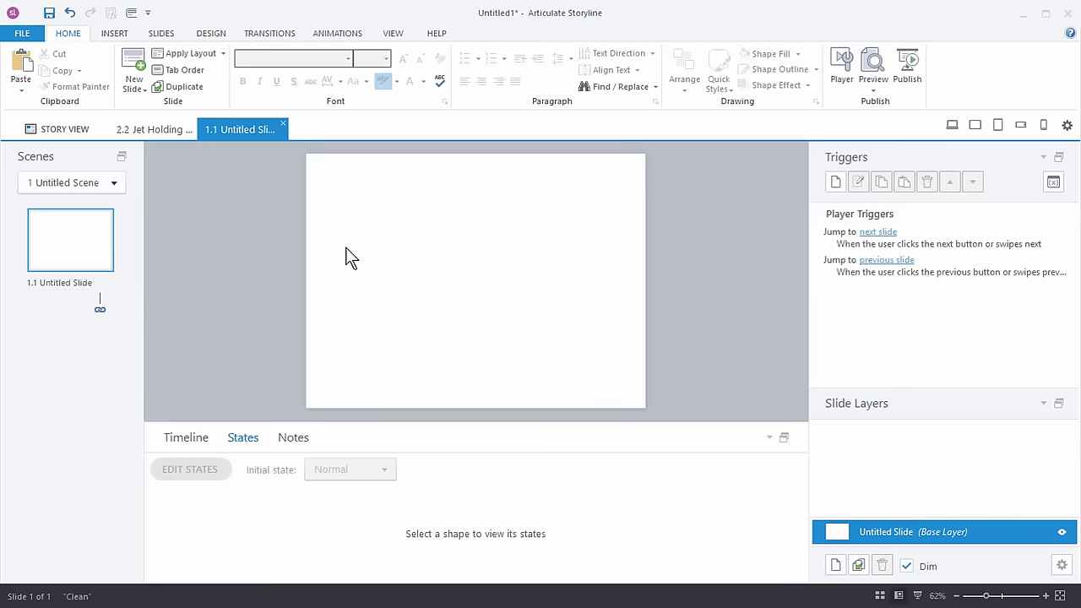
Open the saved templates for slide insertion and view the list of available templates
{"action": "left_click", "coordinate": [143, 95]}
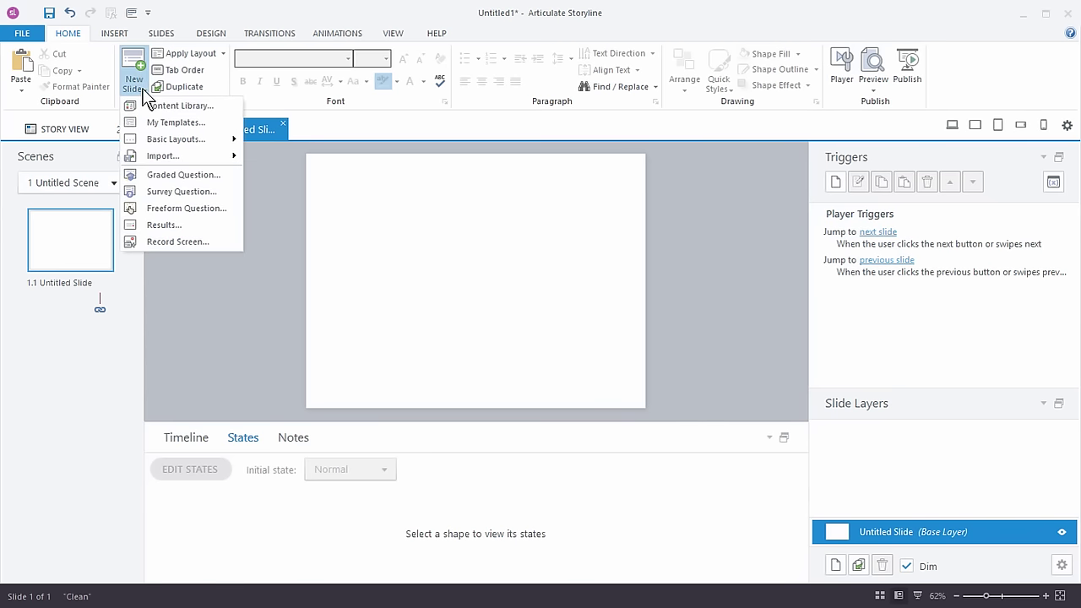
{"action": "left_click", "coordinate": [149, 120]}
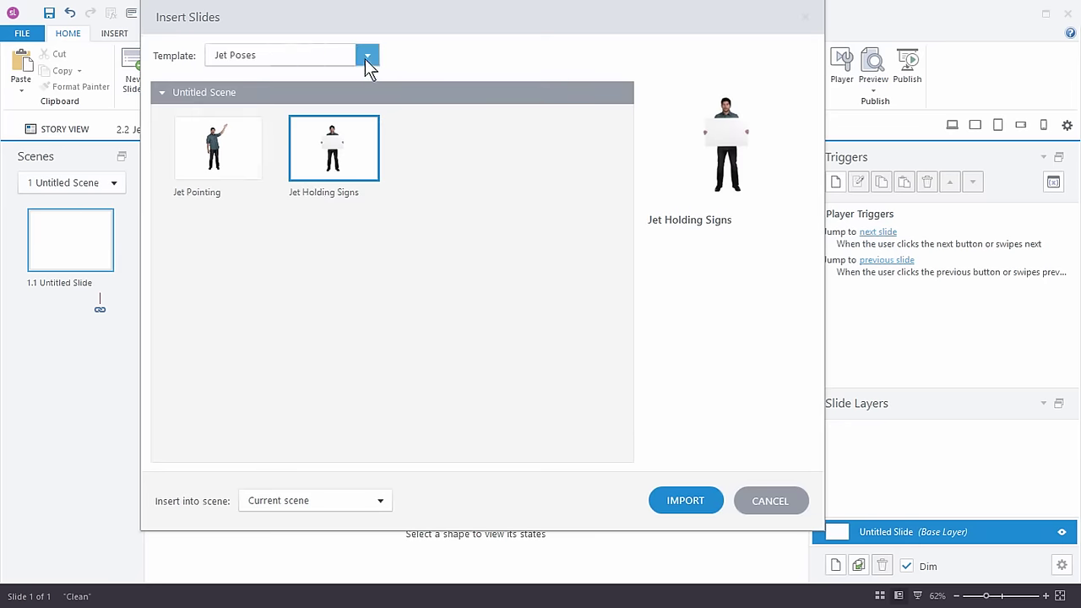
{"action": "left_click", "coordinate": [367, 57]}
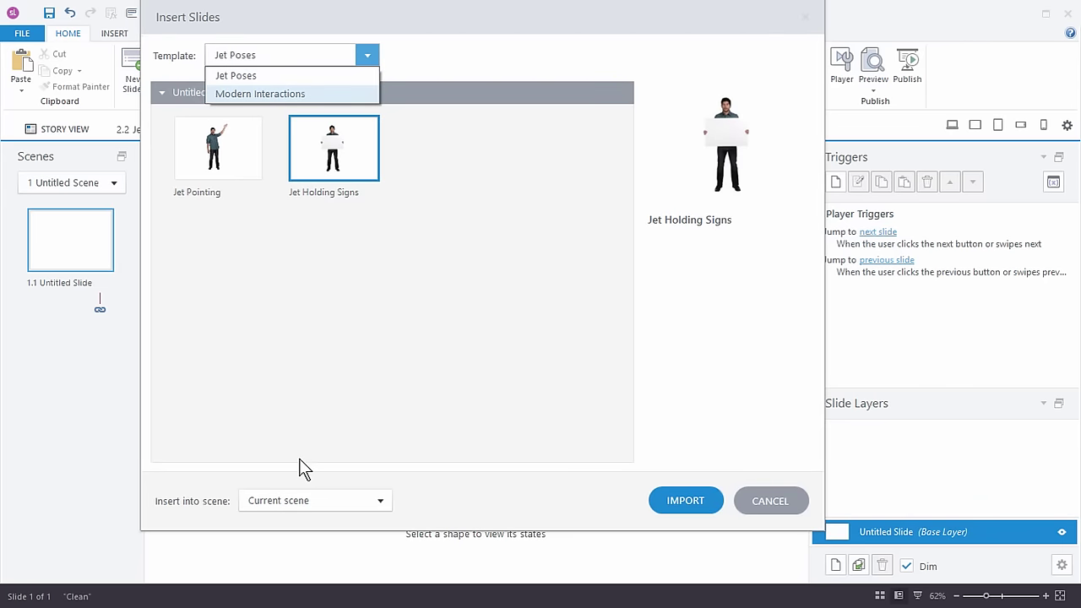
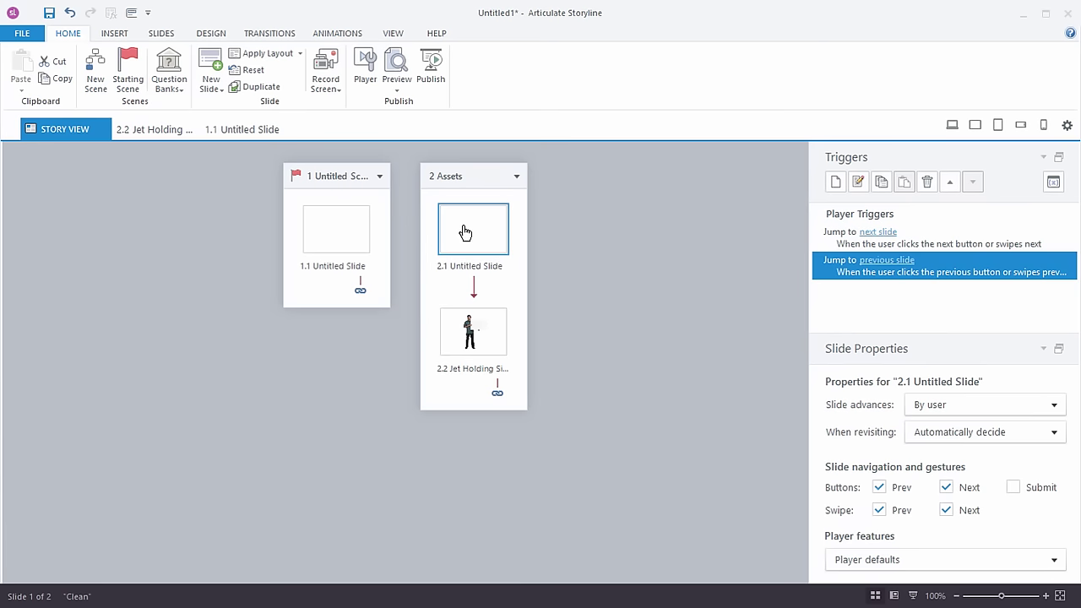
Delete the blank slide from the Assets scene and rename the scene "Jet"
{"action": "key", "text": "Delete"}
{"action": "left_click", "coordinate": [456, 185]}
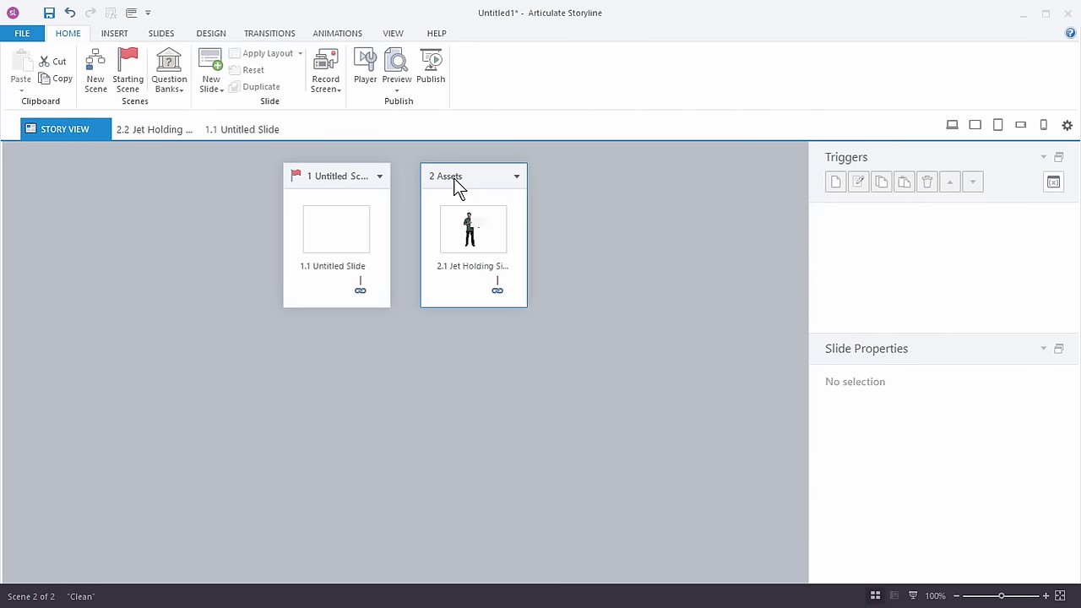
{"action": "left_click", "coordinate": [460, 176]}
{"action": "type", "text": "J"}
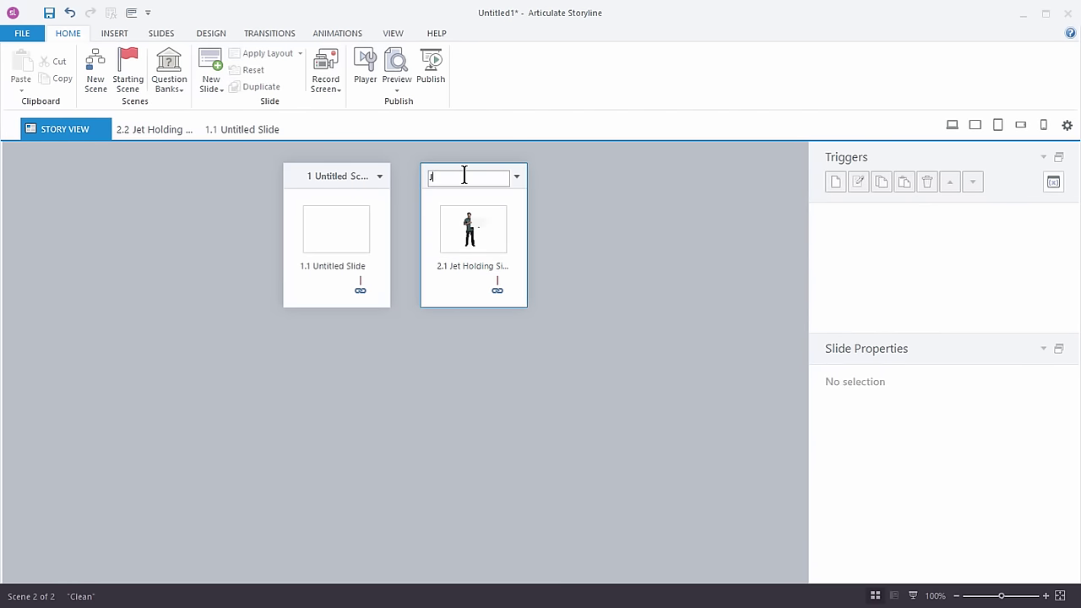
{"action": "type", "text": "et"}
{"action": "key", "text": "Return"}
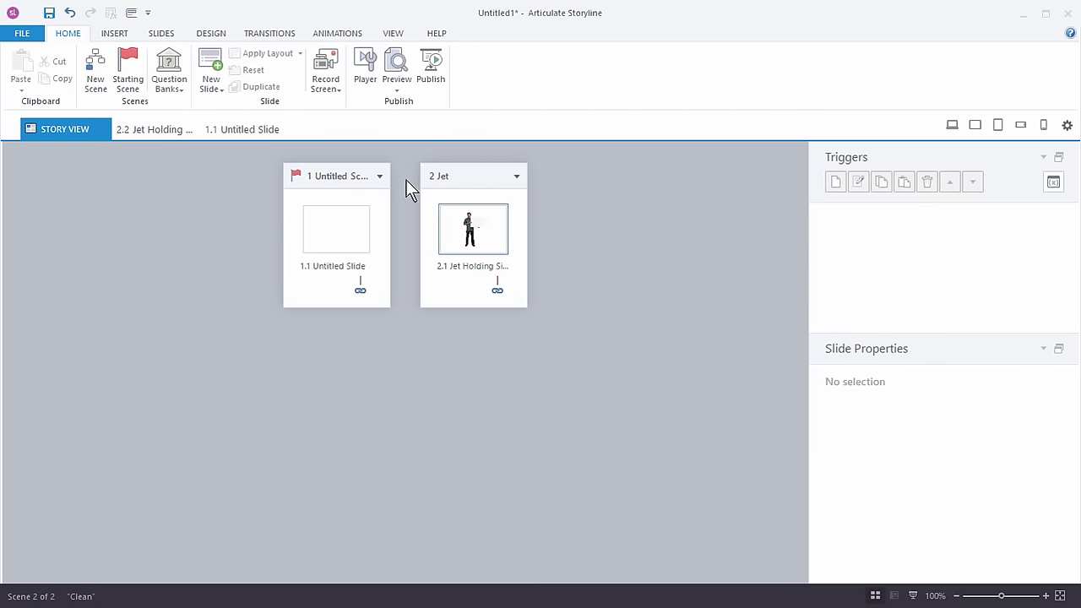
Delete the untitled first scene together with its slide
{"action": "left_click", "coordinate": [347, 178]}
{"action": "key", "text": "Delete"}
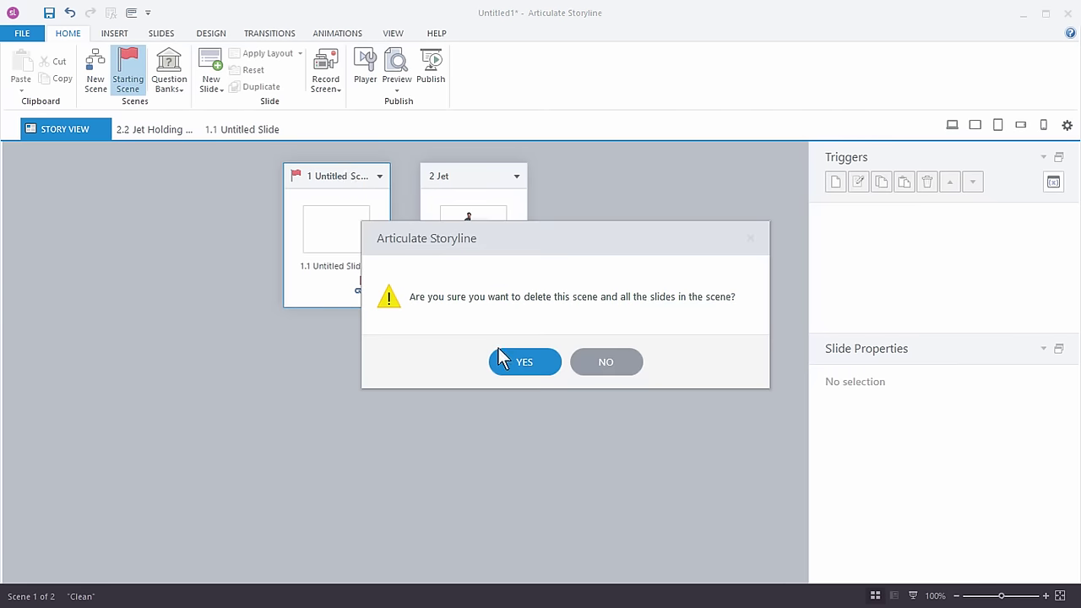
{"action": "left_click", "coordinate": [507, 360]}
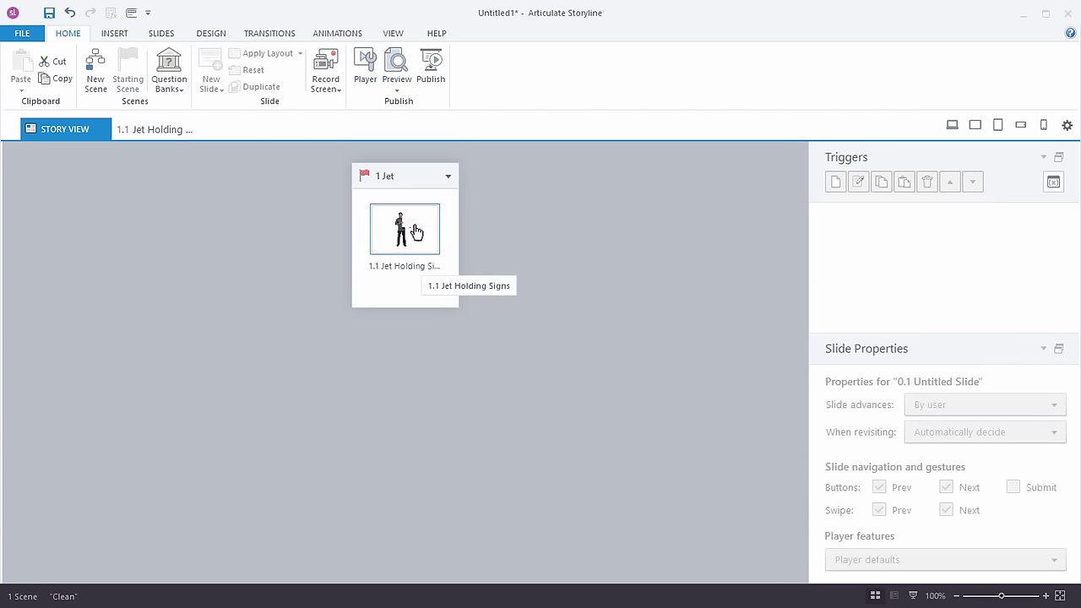
Import the Jet Holding Signs slide from the Jet Poses template into the Jet scene as a second slide
{"action": "left_click_drag", "start_coordinate": [414, 234], "coordinate": [406, 290]}
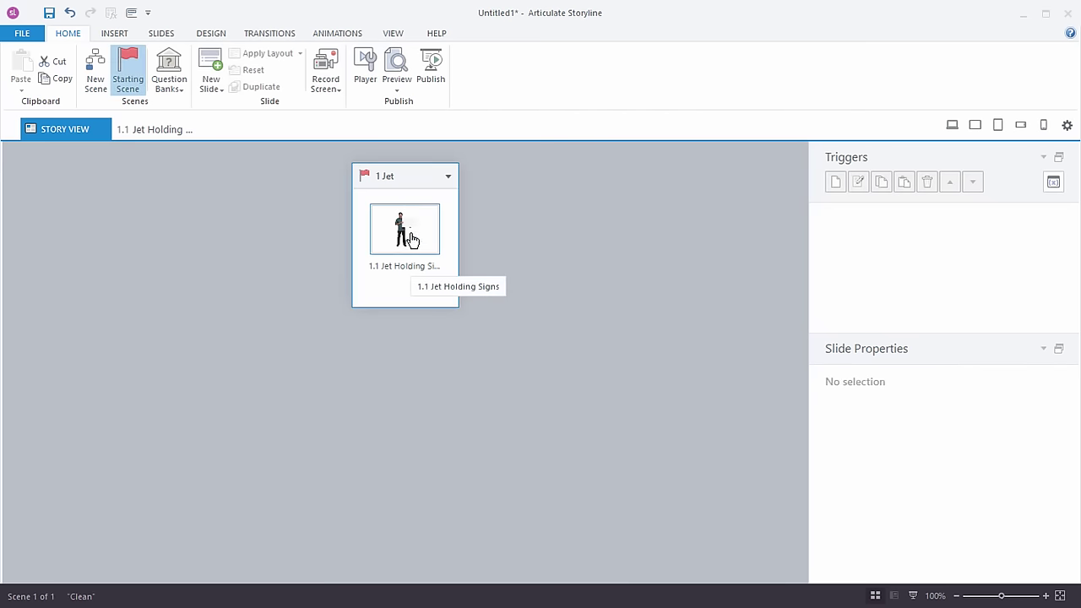
{"action": "left_click", "coordinate": [222, 91]}
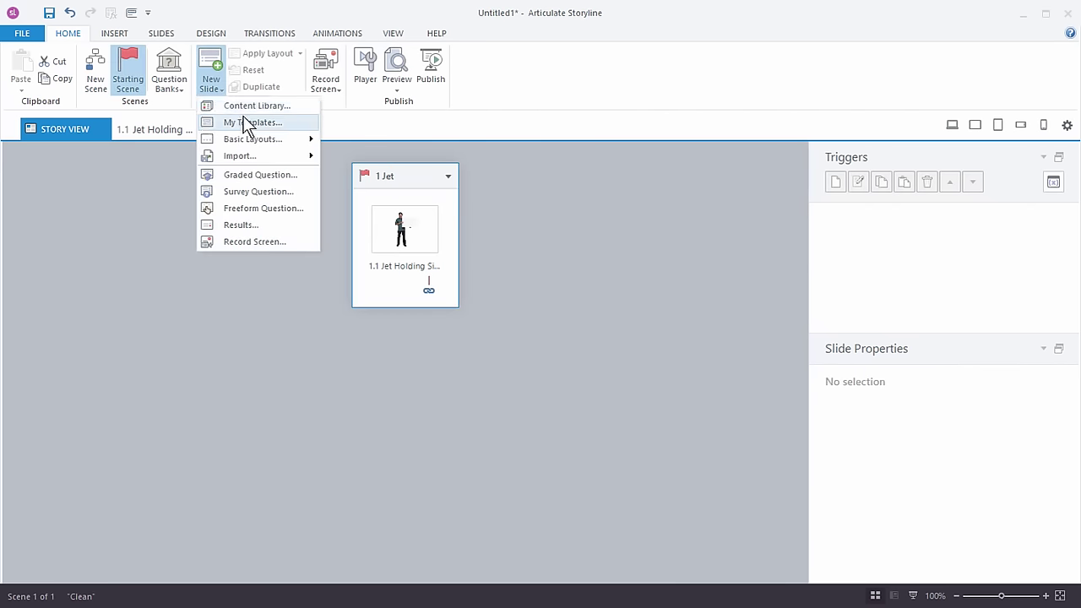
{"action": "left_click", "coordinate": [243, 121]}
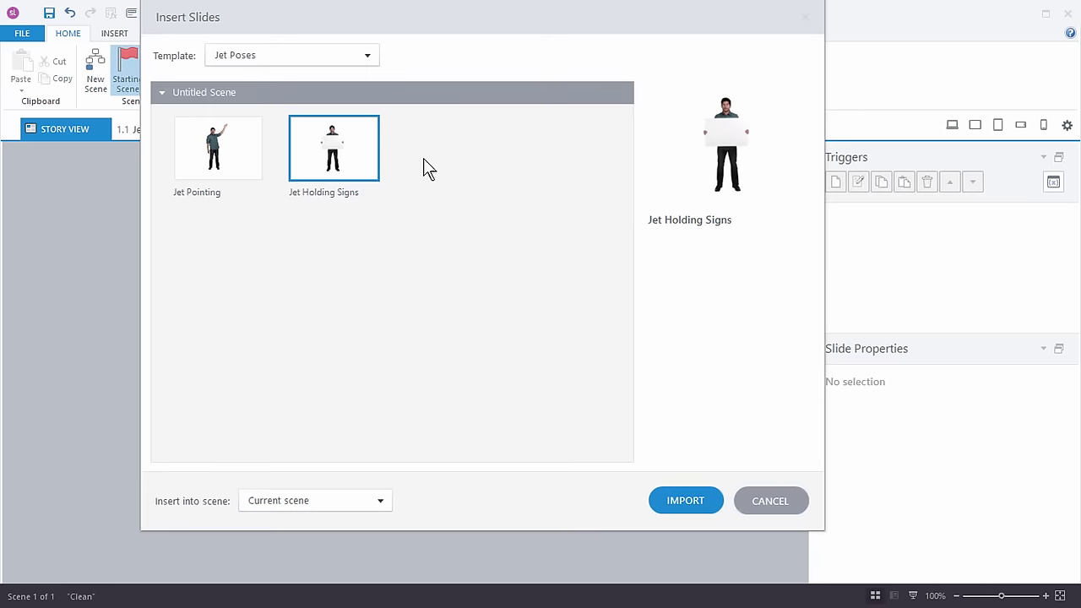
{"action": "left_click", "coordinate": [697, 499]}
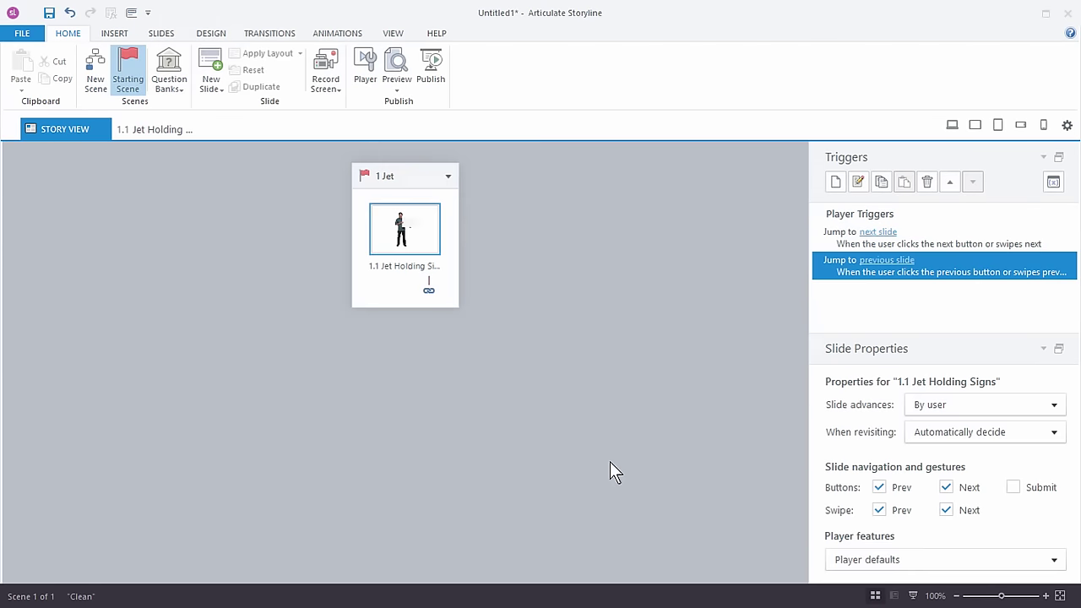
{"action": "left_click", "coordinate": [414, 177]}
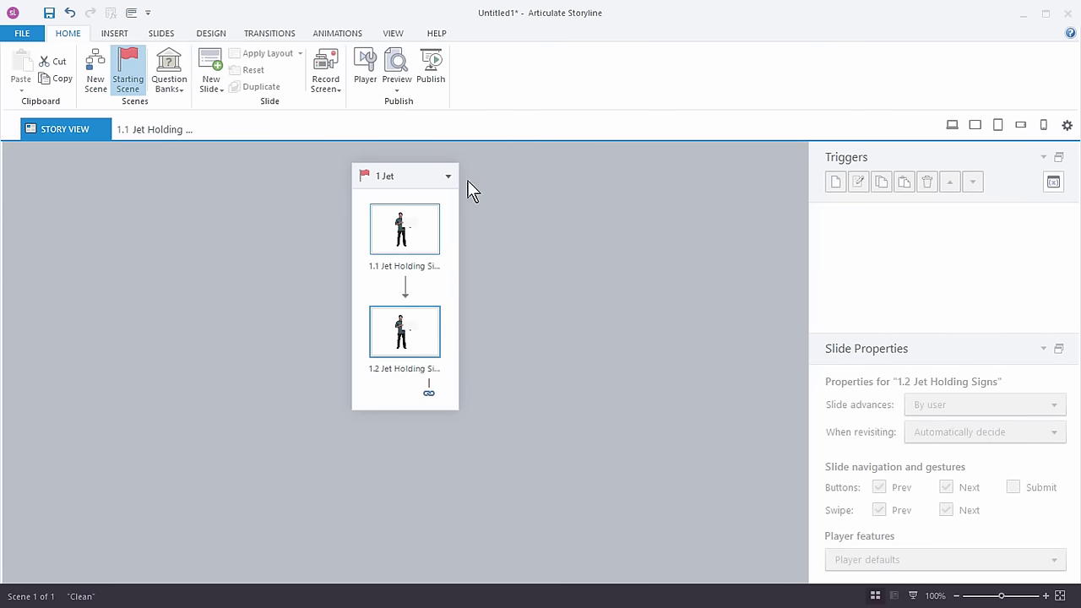
Save the project as a Storyline Template named "Character Poses" in the templatedemo folder
{"action": "left_click", "coordinate": [22, 35]}
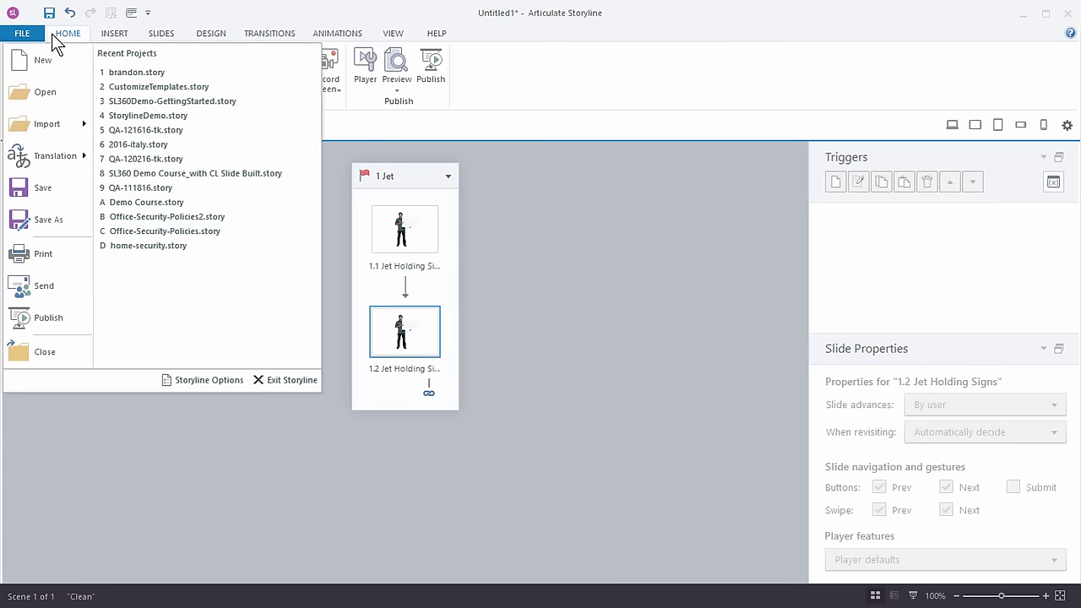
{"action": "left_click", "coordinate": [46, 222]}
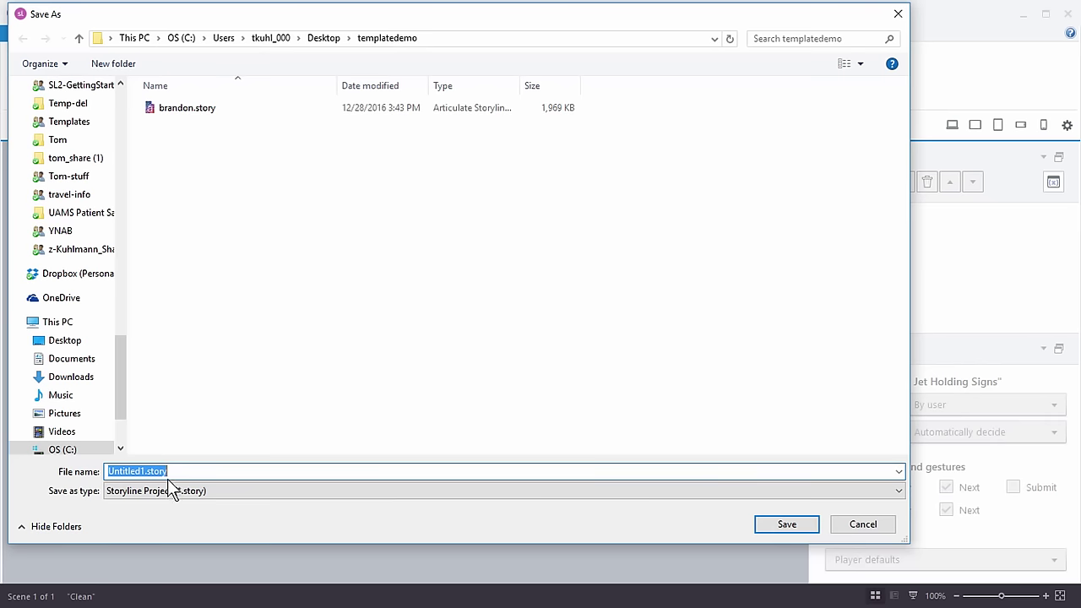
{"action": "left_click", "coordinate": [816, 491]}
{"action": "left_click", "coordinate": [292, 516]}
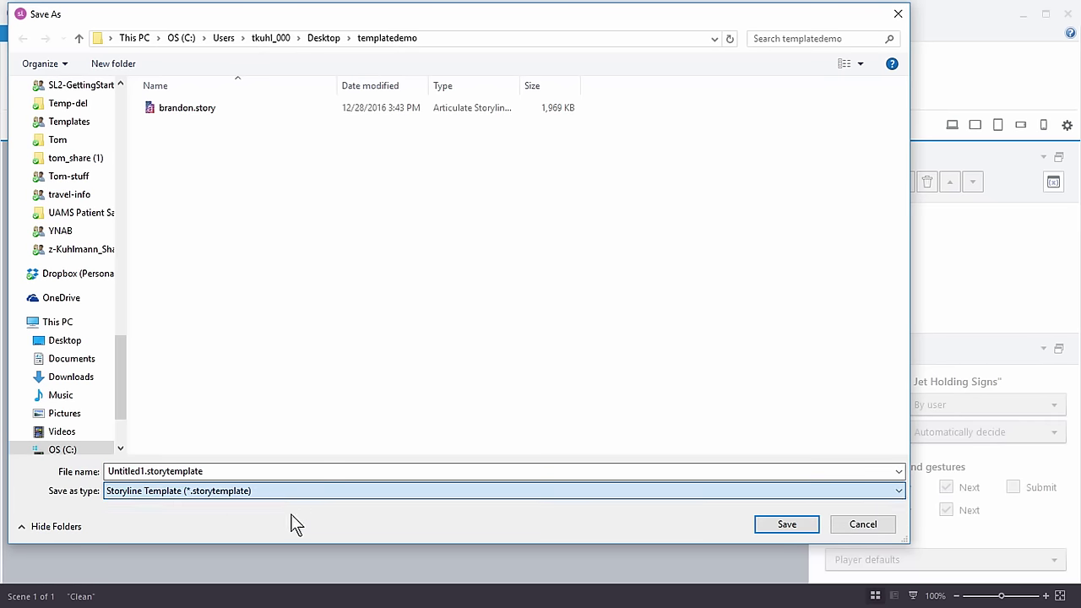
{"action": "left_click_drag", "start_coordinate": [218, 470], "coordinate": [95, 466]}
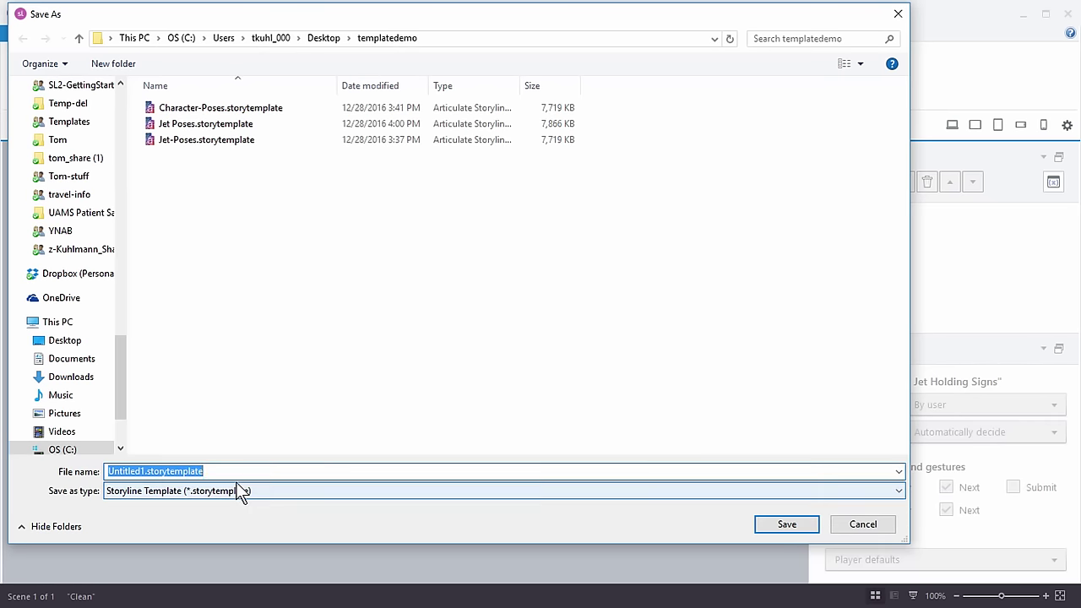
{"action": "type", "text": "Character"}
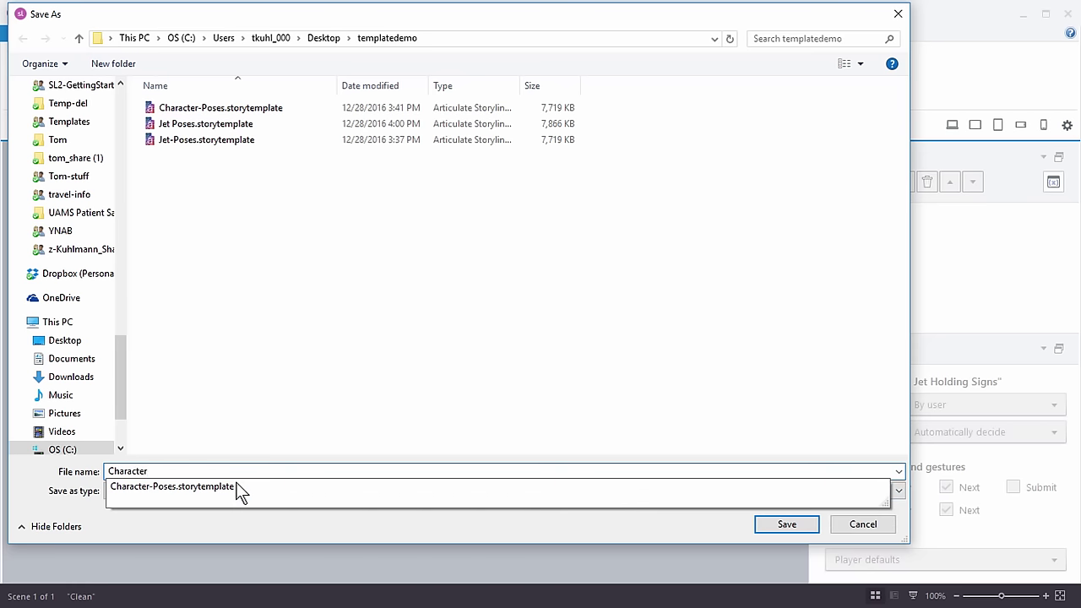
{"action": "type", "text": " Poses"}
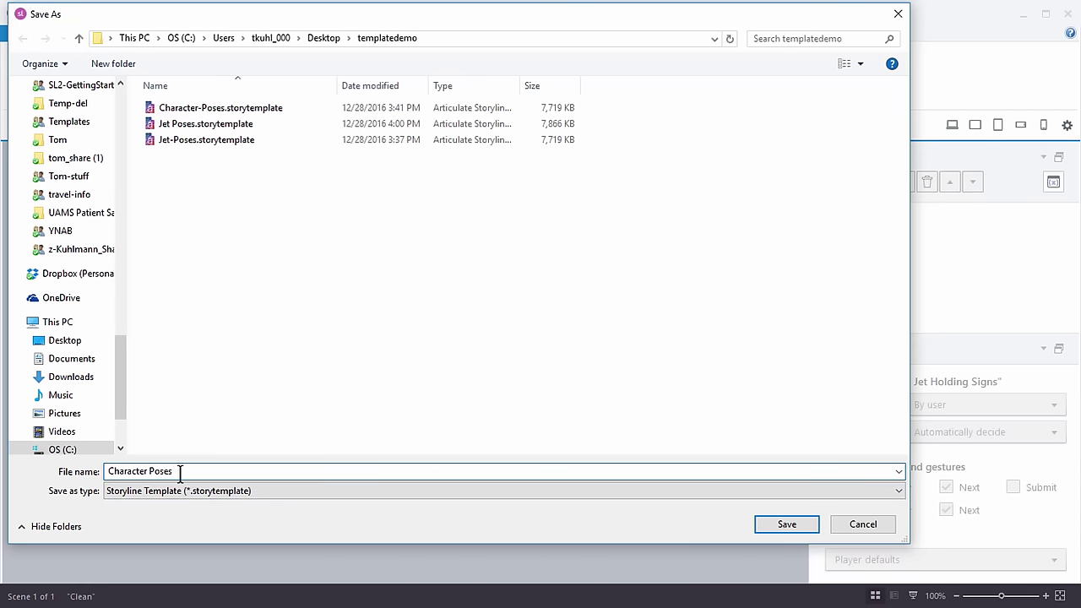
{"action": "left_click", "coordinate": [780, 525]}
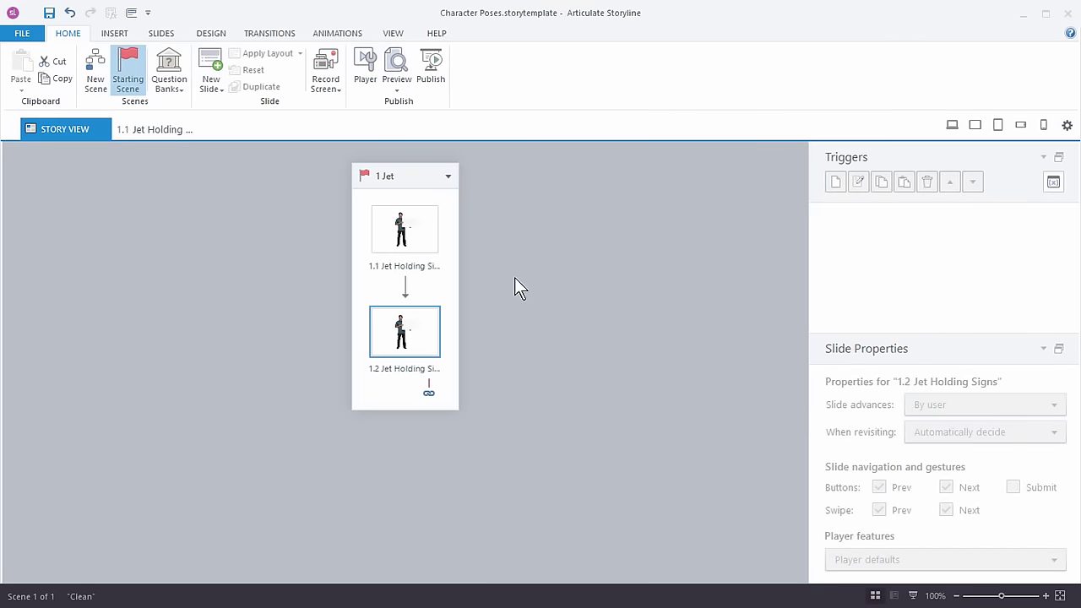
Close the Character Poses template and start a new blank project
{"action": "left_click", "coordinate": [24, 35]}
{"action": "left_click", "coordinate": [51, 352]}
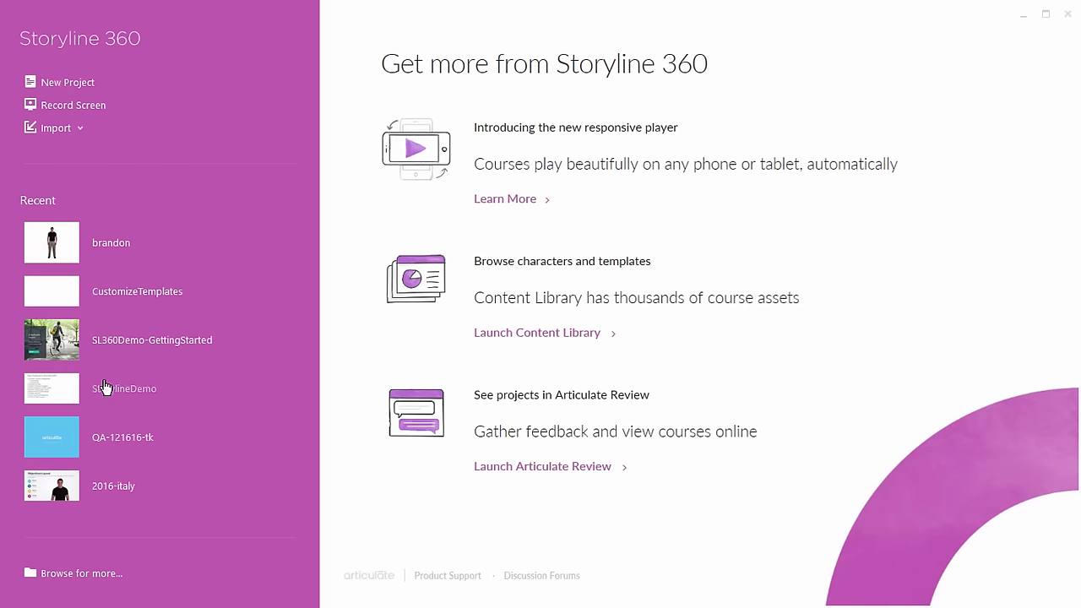
{"action": "left_click", "coordinate": [59, 82]}
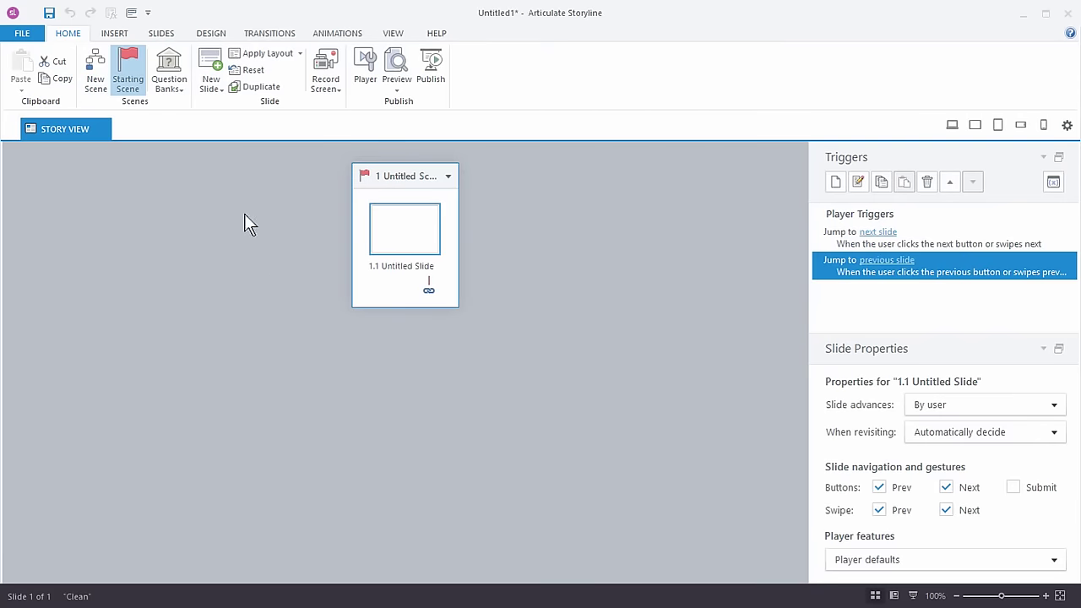
Preview the Jet scene's slides in the saved Character Poses template, then cancel the slide insertion
{"action": "left_click", "coordinate": [214, 91]}
{"action": "left_click", "coordinate": [222, 121]}
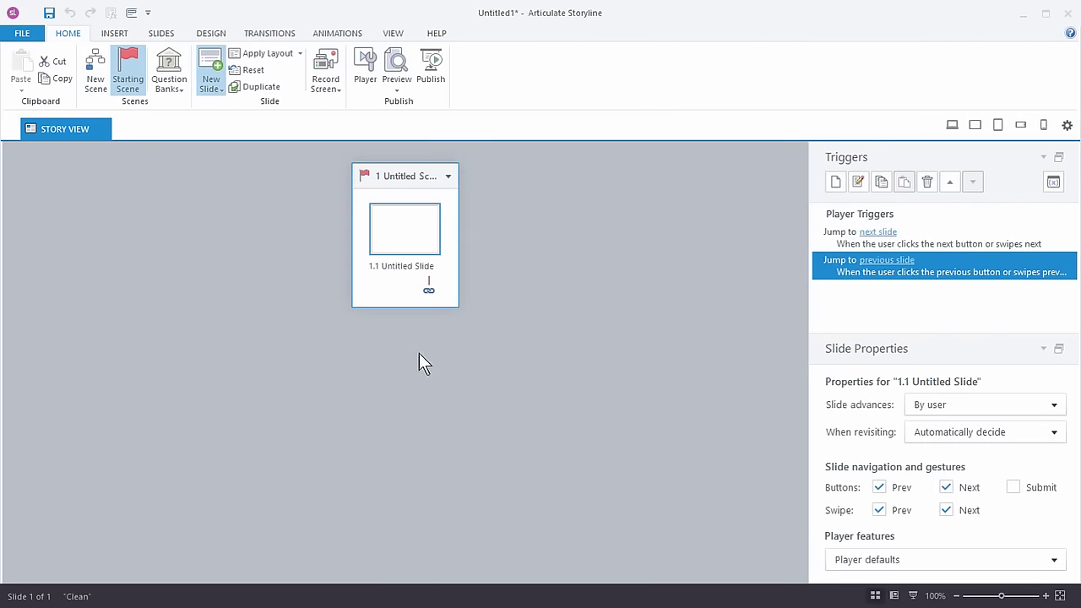
{"action": "left_click", "coordinate": [367, 56]}
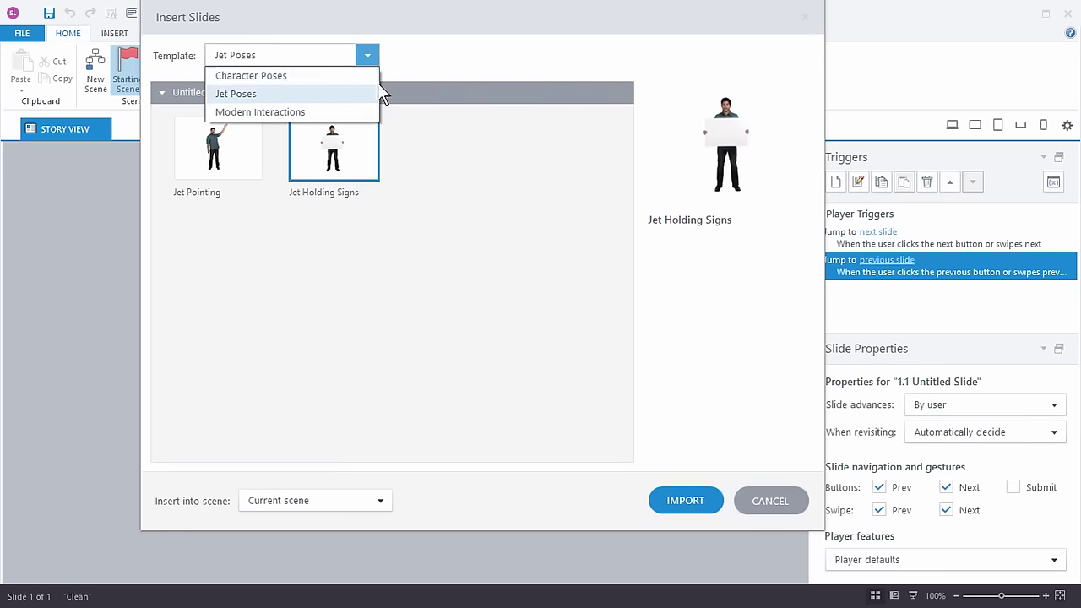
{"action": "left_click", "coordinate": [289, 80]}
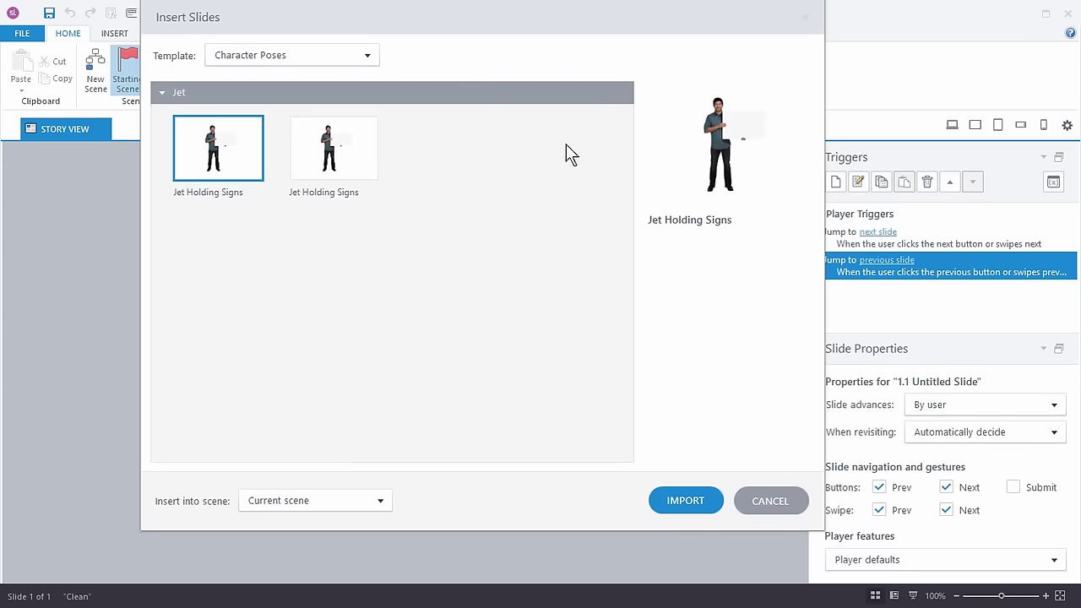
{"action": "left_click", "coordinate": [163, 93]}
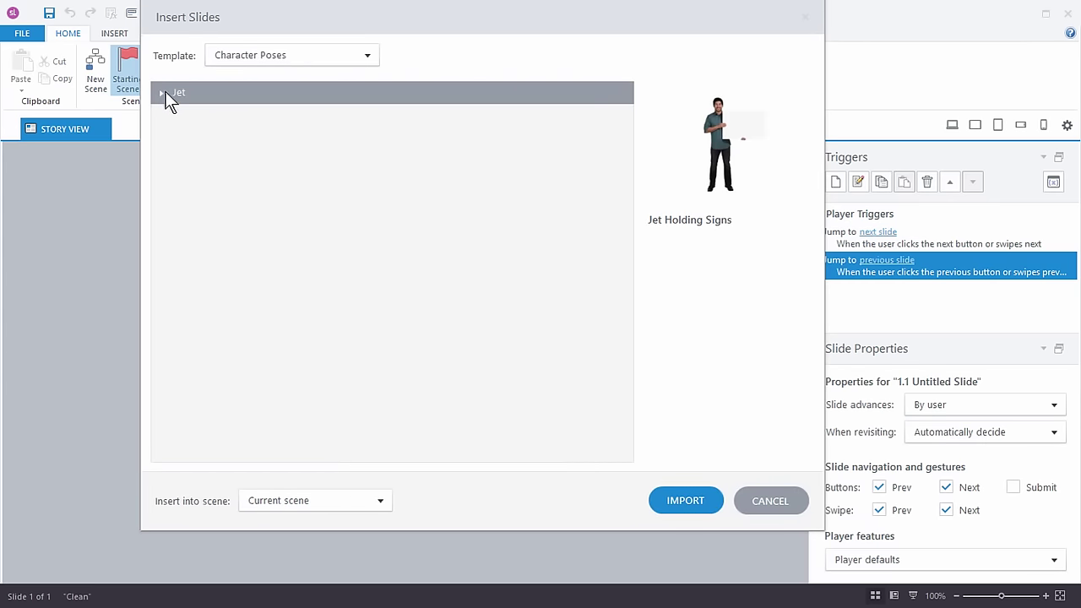
{"action": "left_click", "coordinate": [164, 93]}
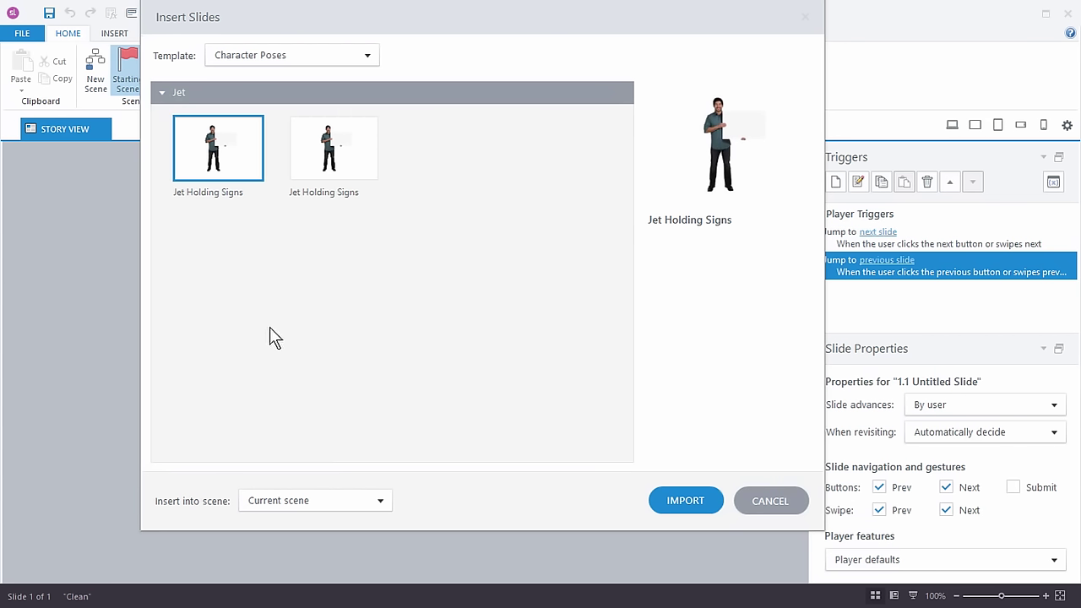
{"action": "left_click", "coordinate": [770, 505]}
{"action": "left_click", "coordinate": [516, 425]}
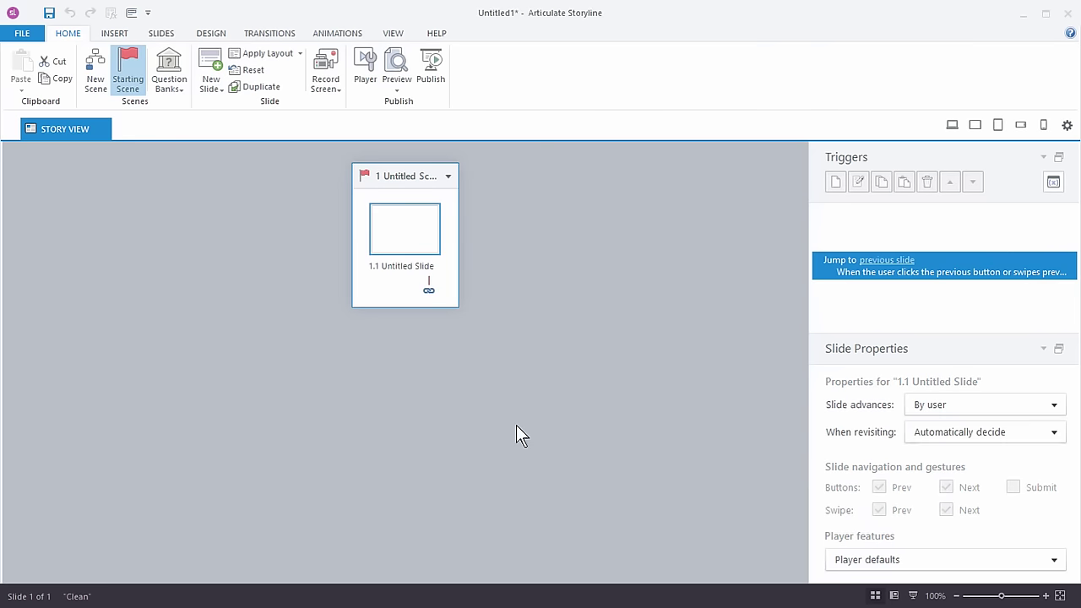
Delete Jet Poses.storytemplate from the Storyline Templates folder in My Articulate Projects while choosing a file to open
{"action": "left_click", "coordinate": [20, 35]}
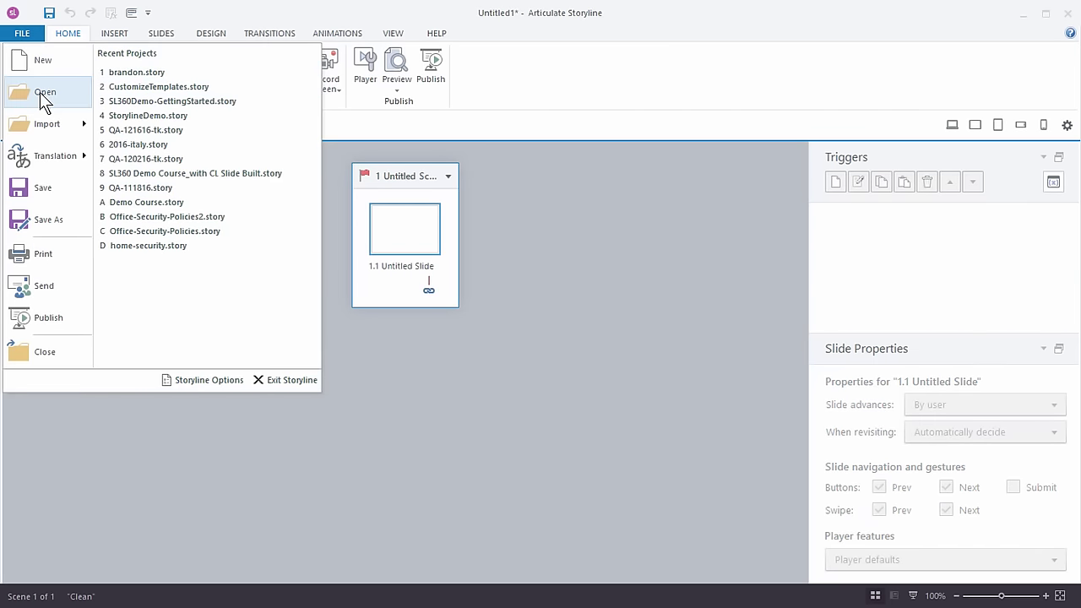
{"action": "left_click", "coordinate": [43, 93]}
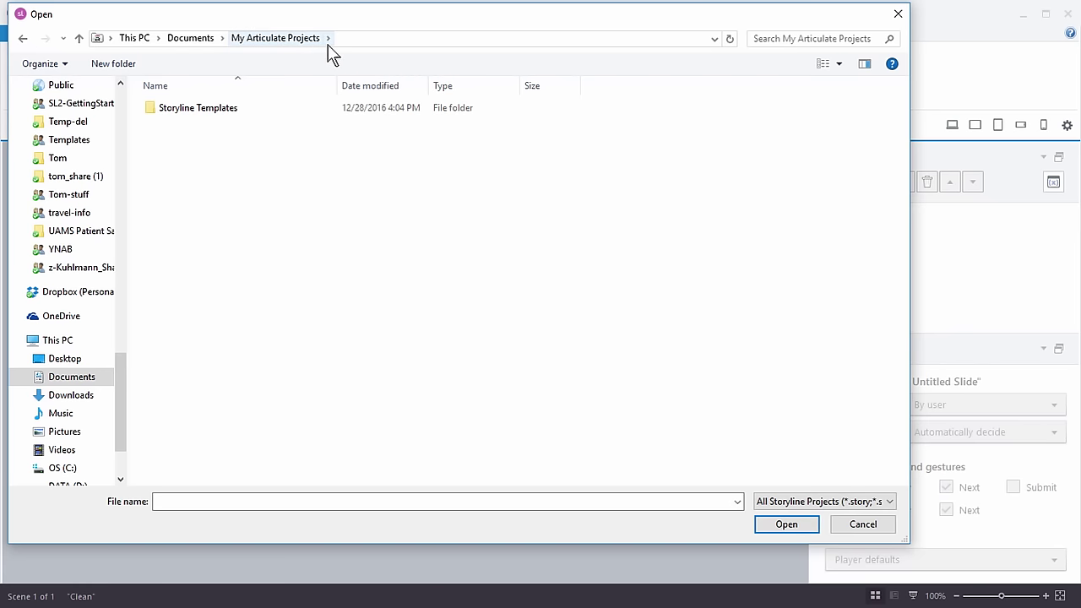
{"action": "double_click", "coordinate": [181, 109]}
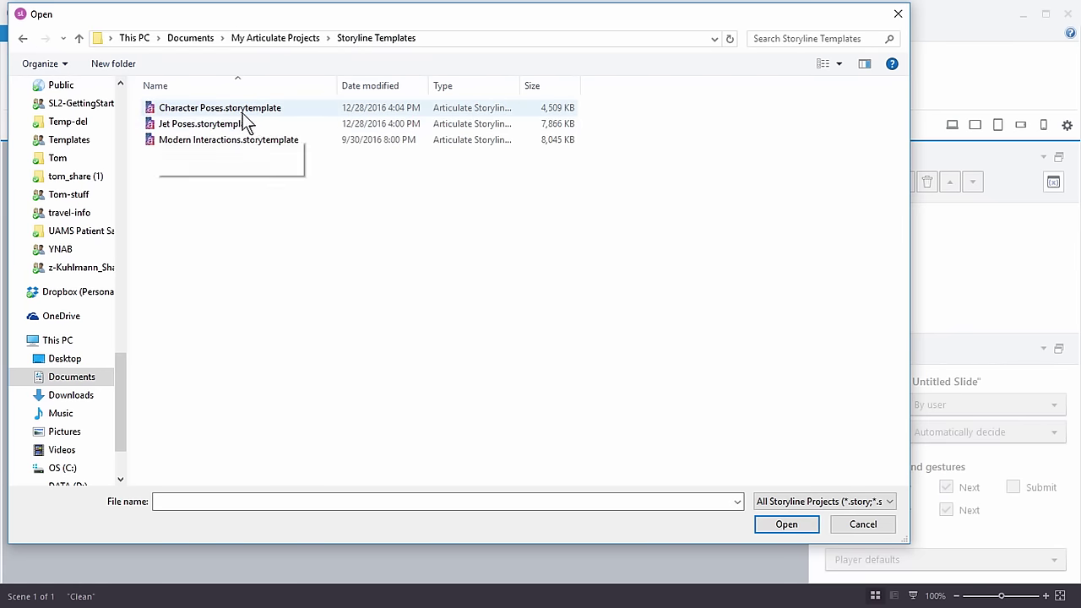
{"action": "left_click", "coordinate": [189, 125]}
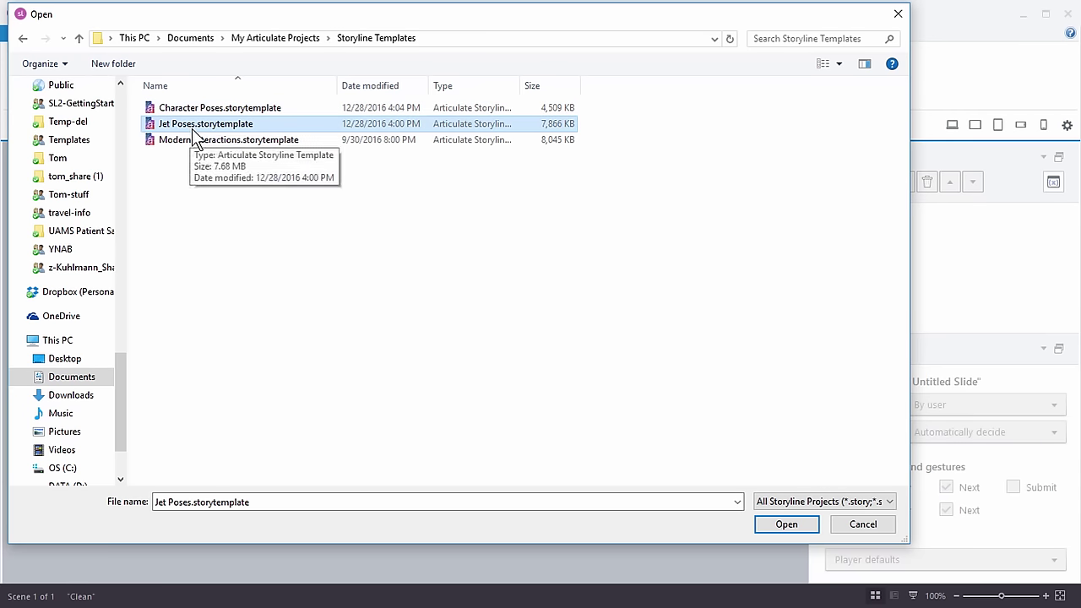
{"action": "key", "text": "Delete"}
Open Character Poses.storytemplate from the Storyline Templates folder without saving the new blank project
{"action": "left_click", "coordinate": [192, 110]}
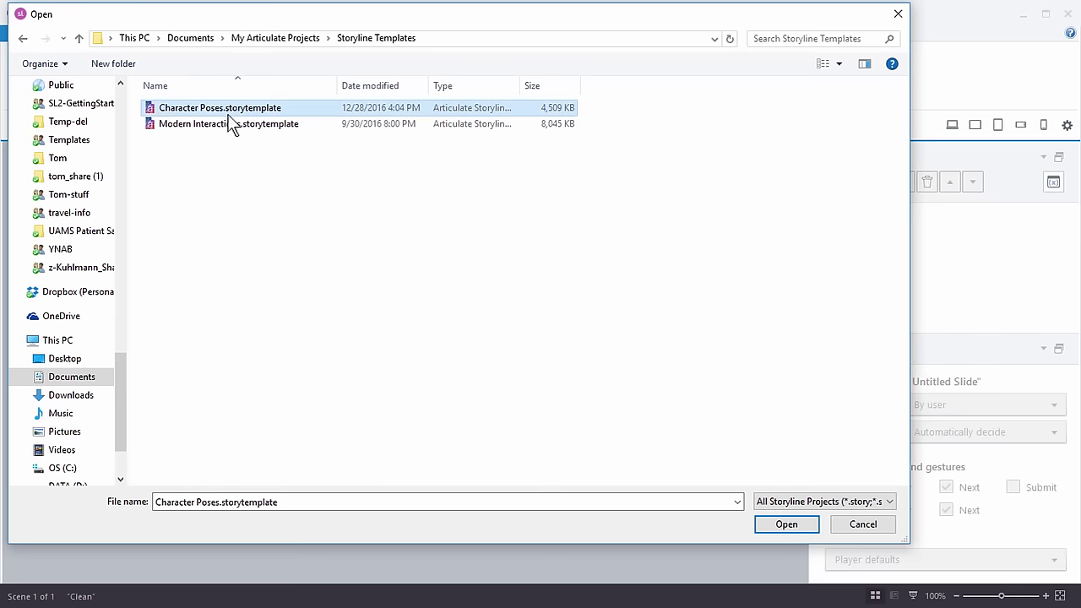
{"action": "left_click", "coordinate": [772, 525]}
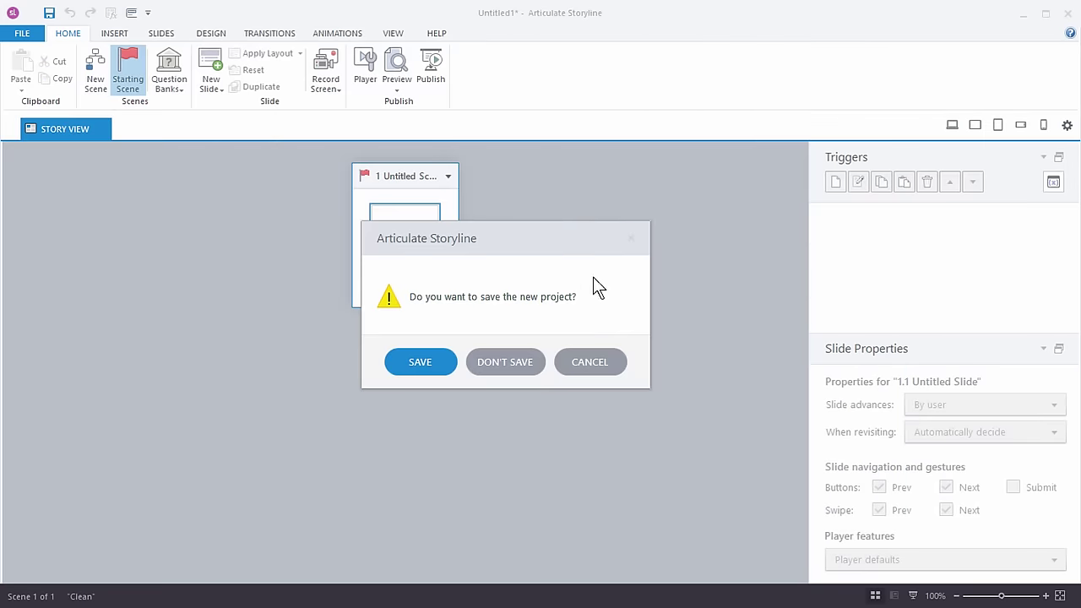
{"action": "left_click", "coordinate": [514, 361]}
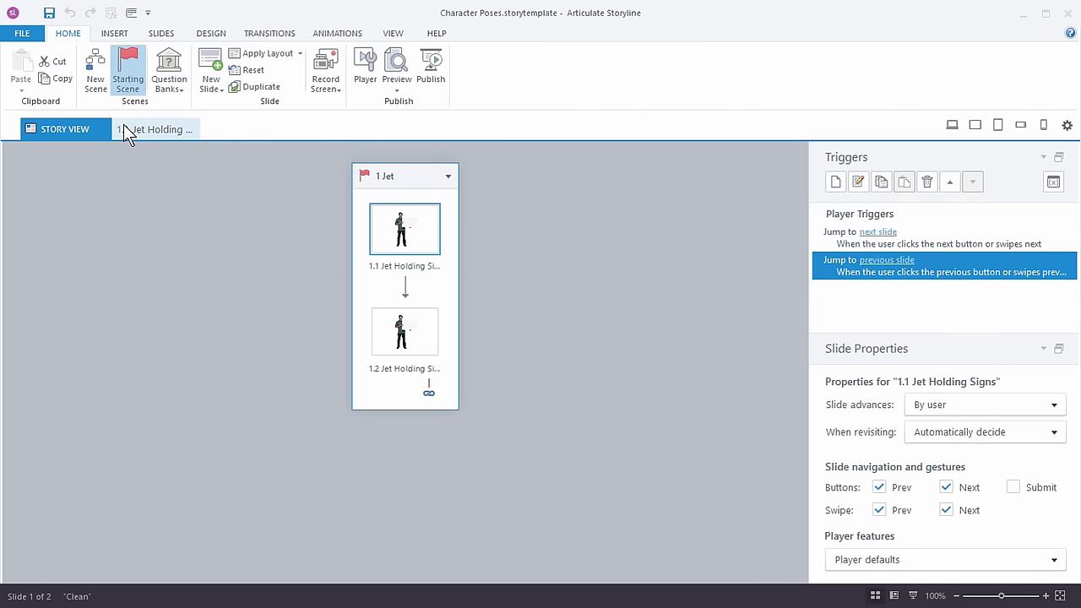
Add a second scene named "Brandon" and delete its blank slide
{"action": "left_click", "coordinate": [98, 78]}
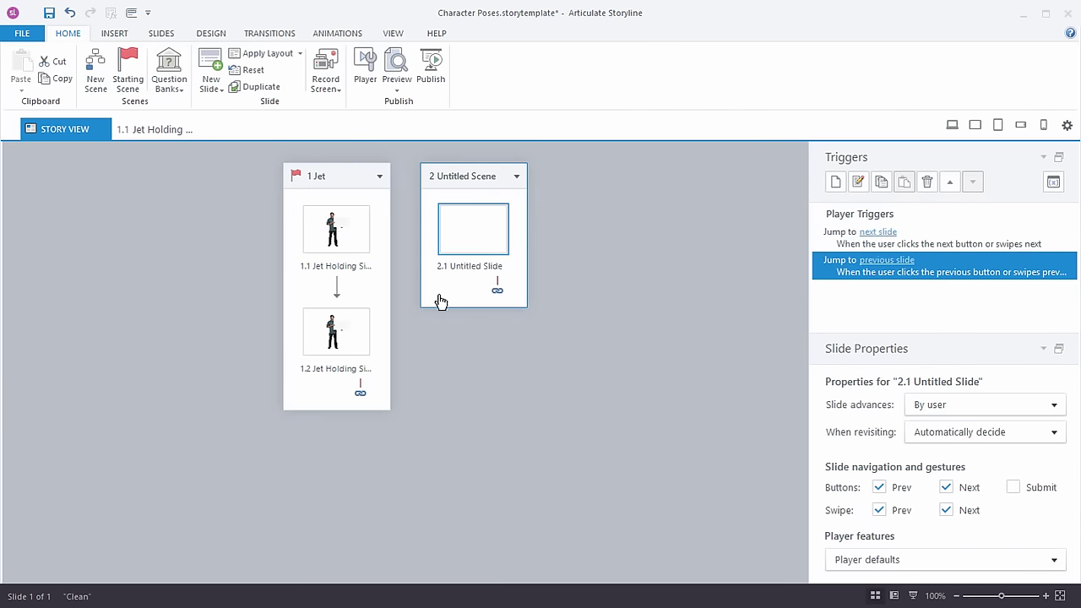
{"action": "double_click", "coordinate": [462, 185]}
{"action": "type", "text": "Brandon"}
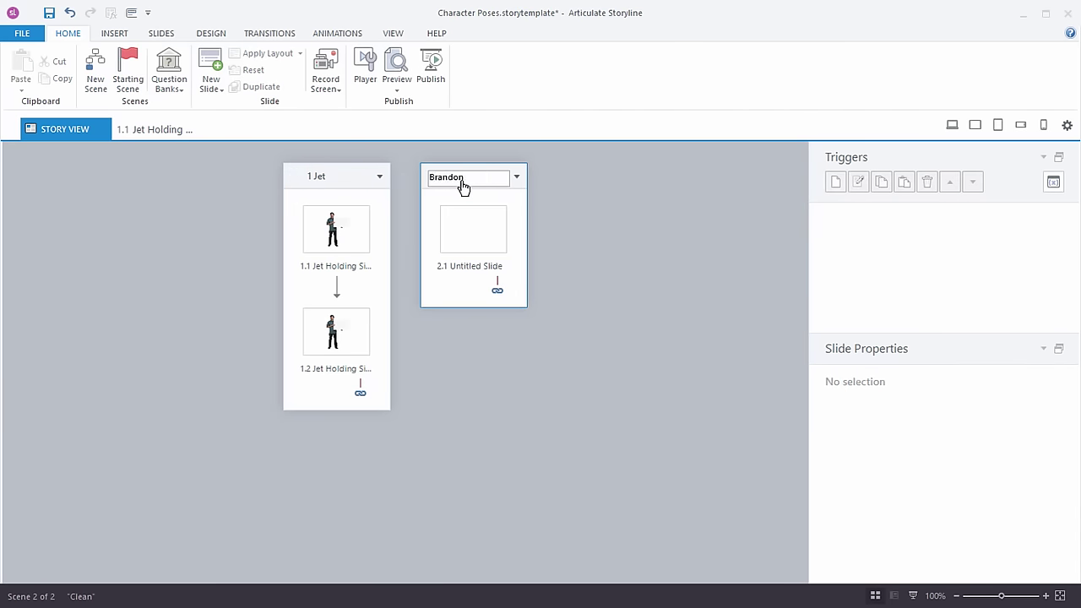
{"action": "left_click", "coordinate": [676, 225]}
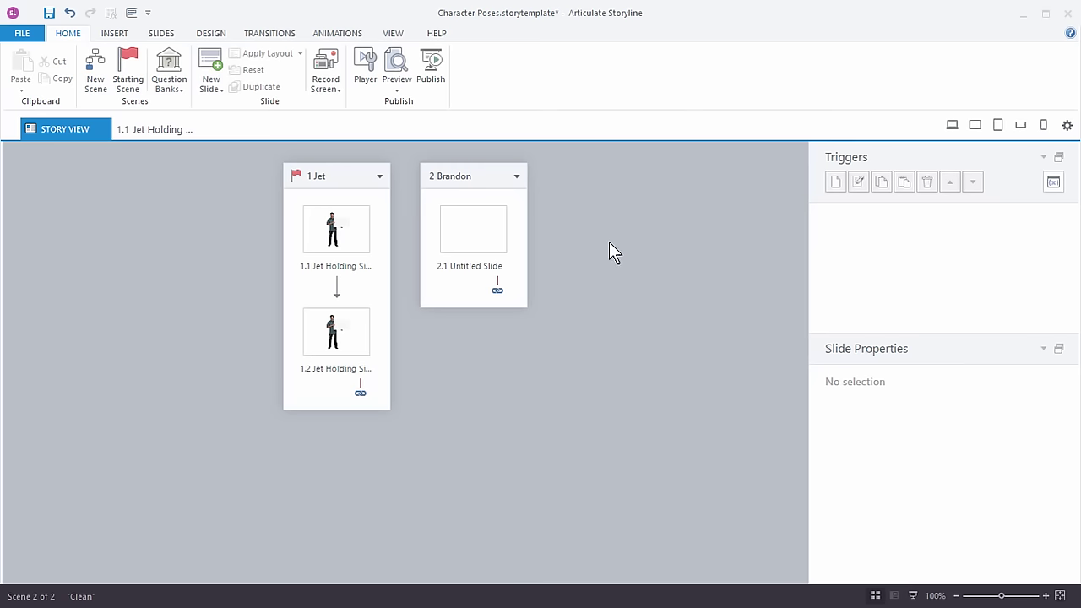
{"action": "left_click", "coordinate": [475, 248]}
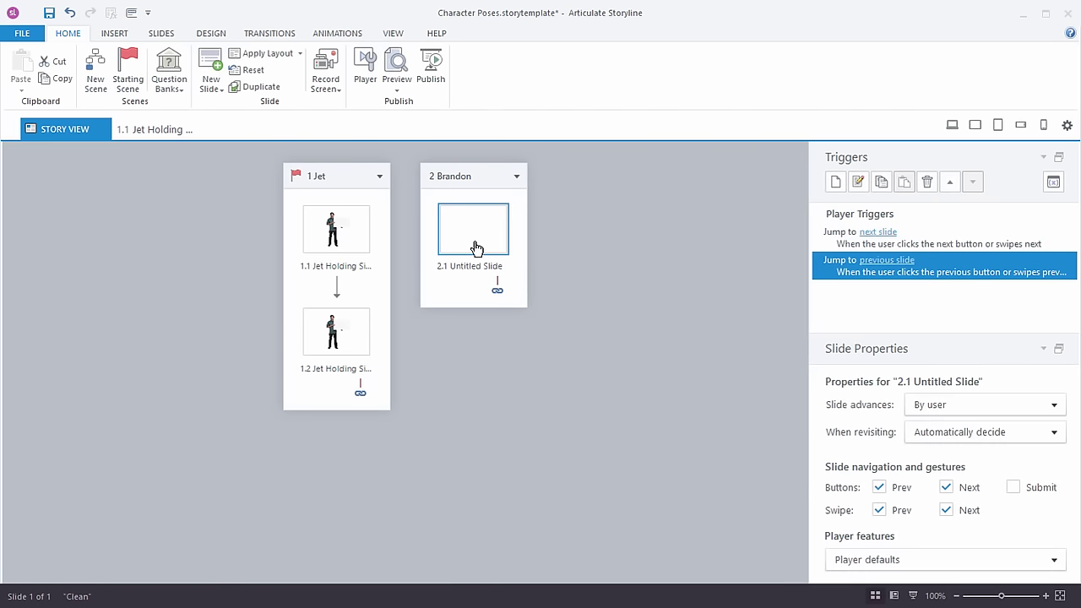
{"action": "left_click", "coordinate": [476, 247]}
{"action": "key", "text": "Delete"}
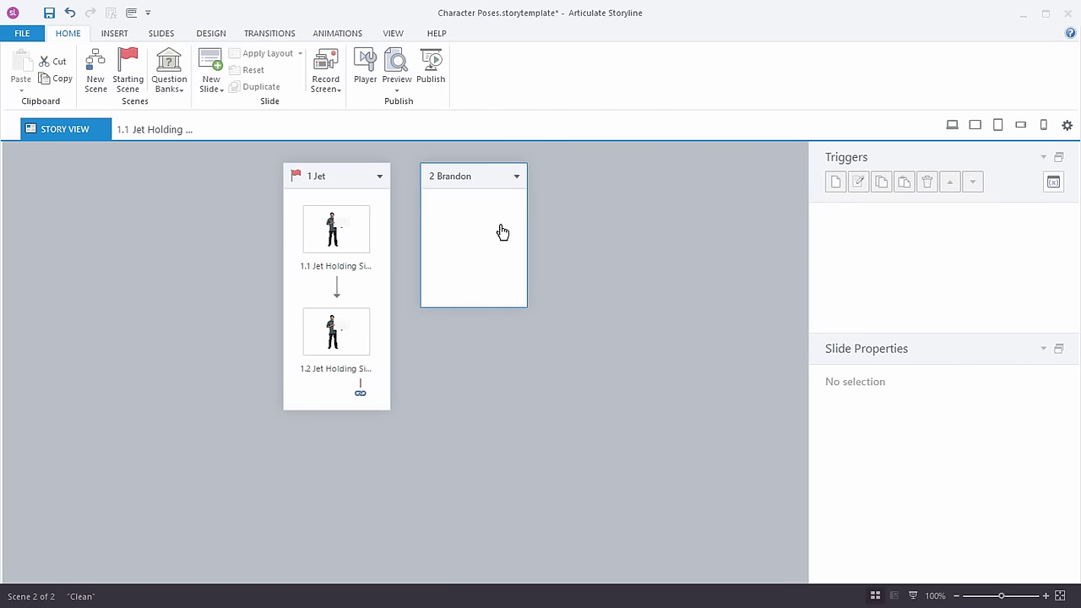
Import the Brandon Standing and Brandon Pointing slides from brandon.story into the current Brandon scene
{"action": "left_click", "coordinate": [217, 90]}
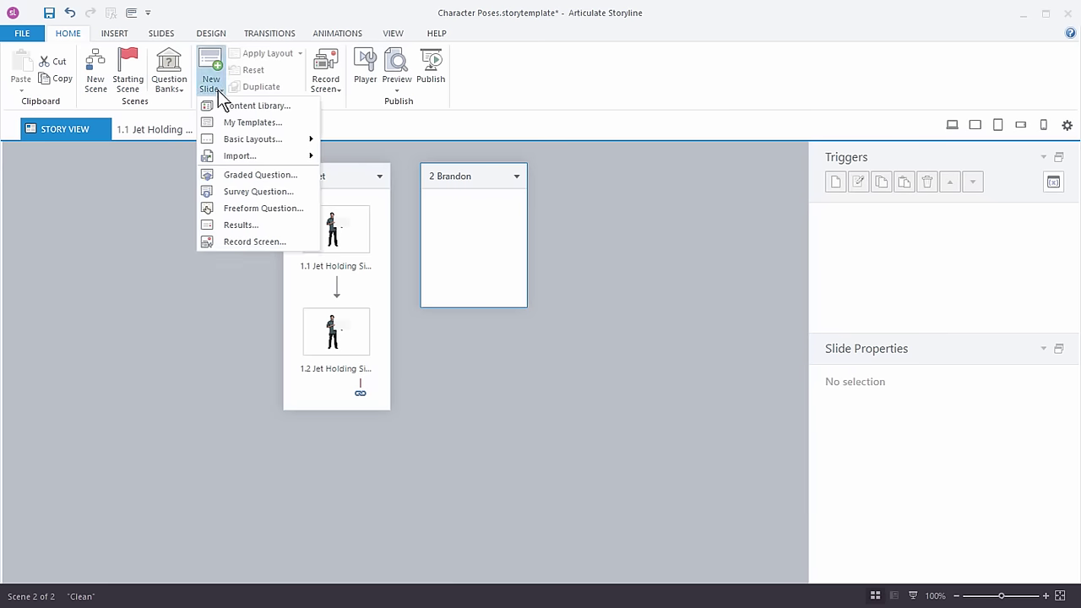
{"action": "mouse_move", "coordinate": [250, 159]}
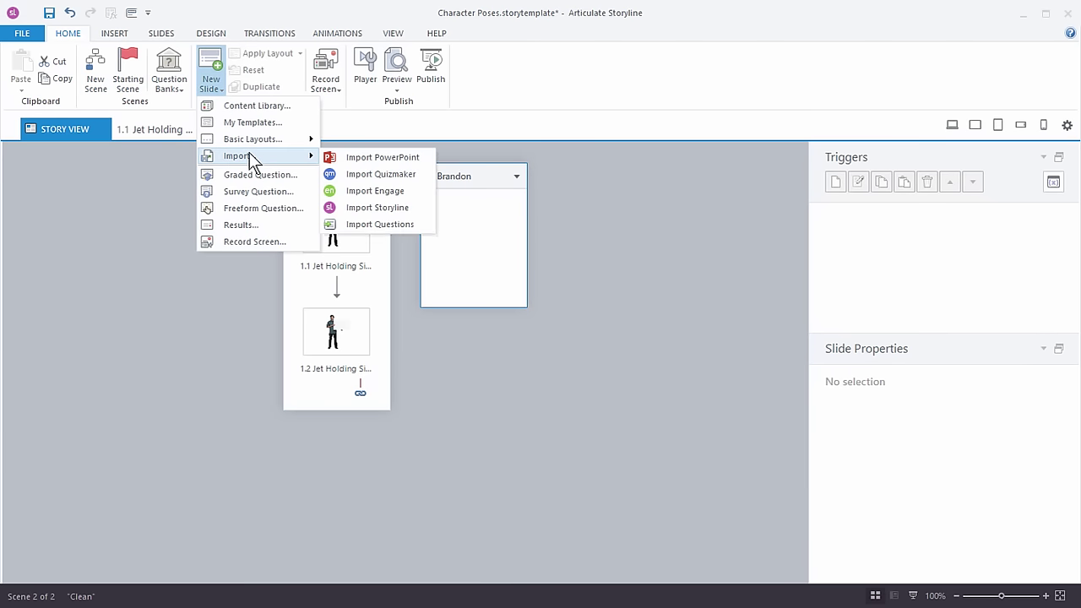
{"action": "left_click", "coordinate": [388, 209]}
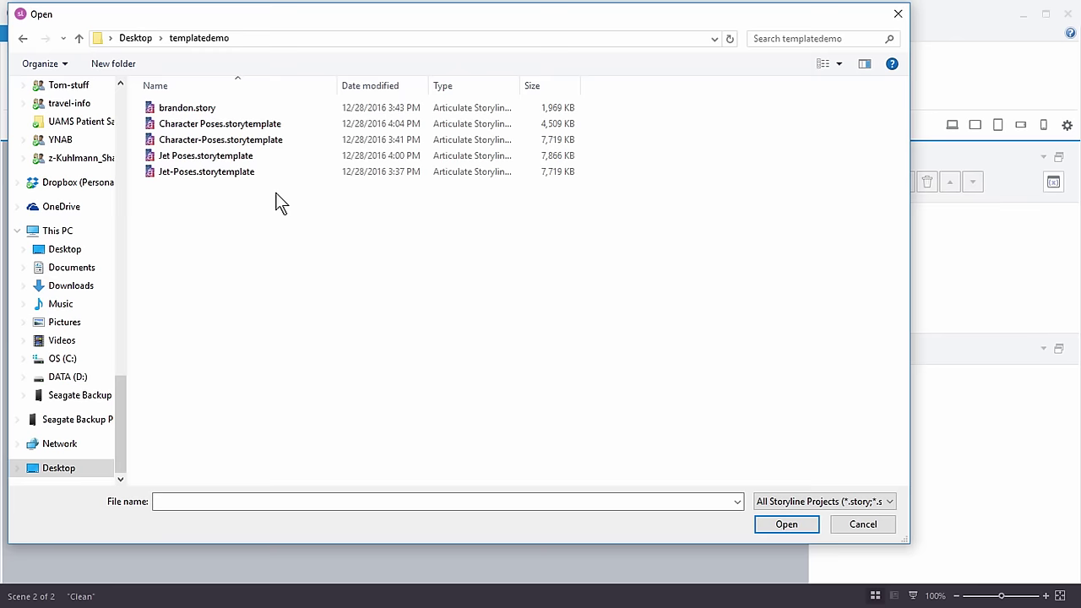
{"action": "left_click", "coordinate": [179, 109]}
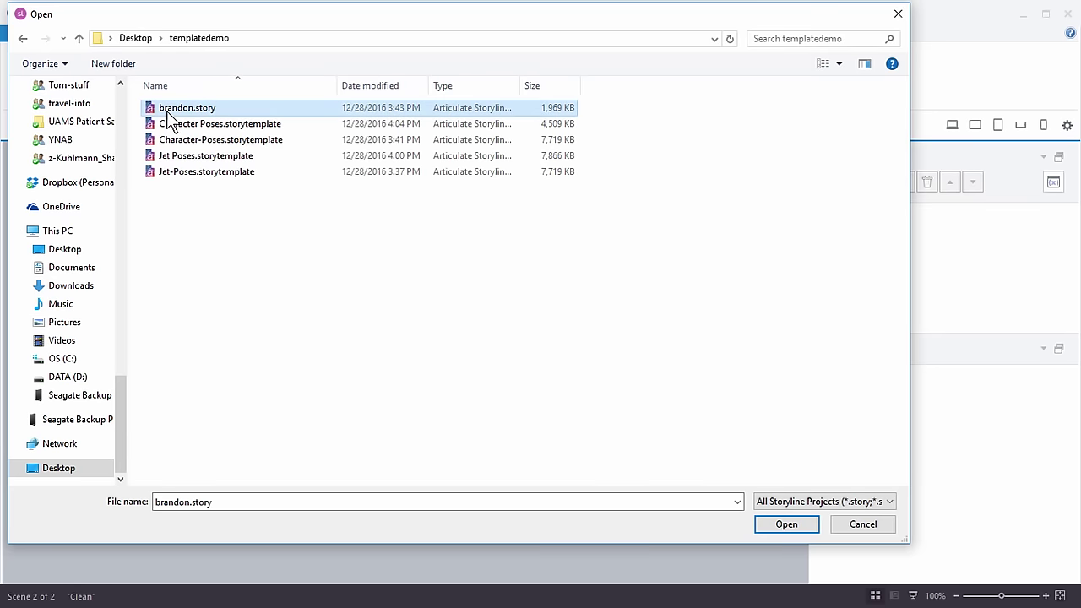
{"action": "left_click", "coordinate": [790, 525]}
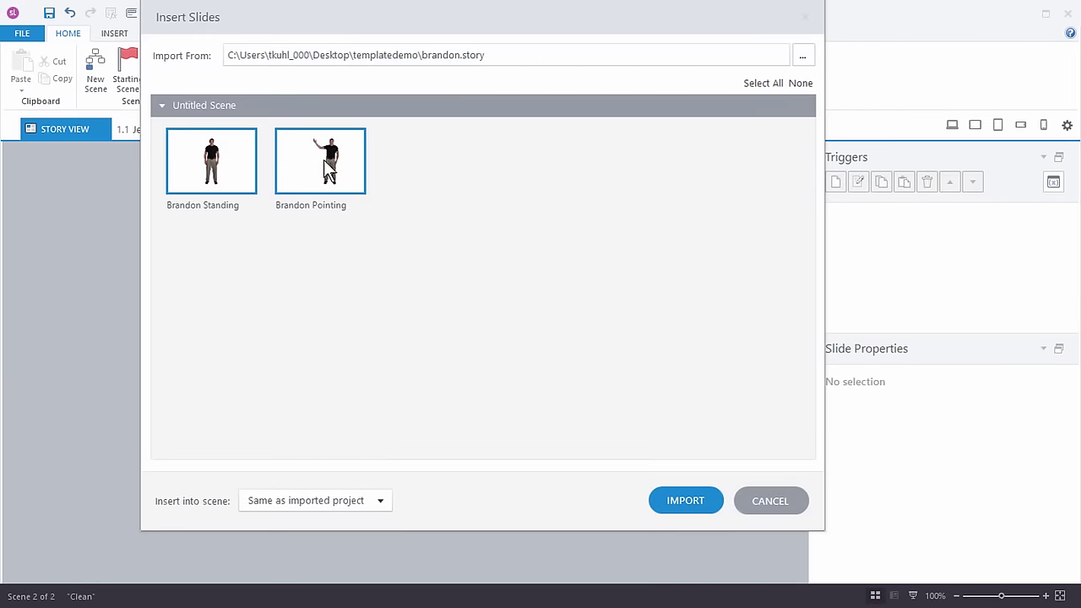
{"action": "left_click", "coordinate": [381, 503]}
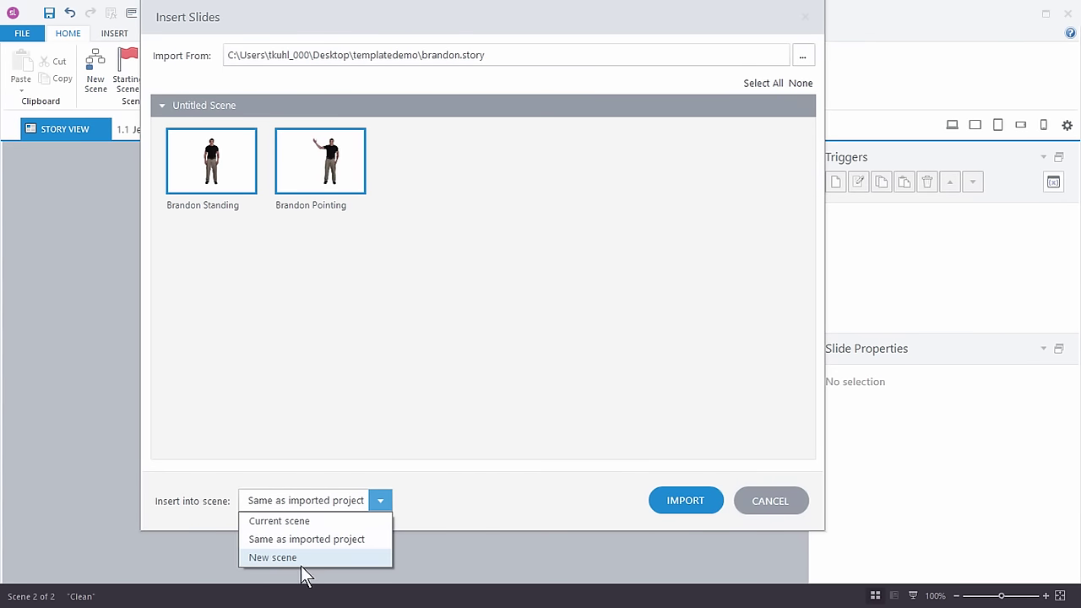
{"action": "left_click", "coordinate": [269, 520]}
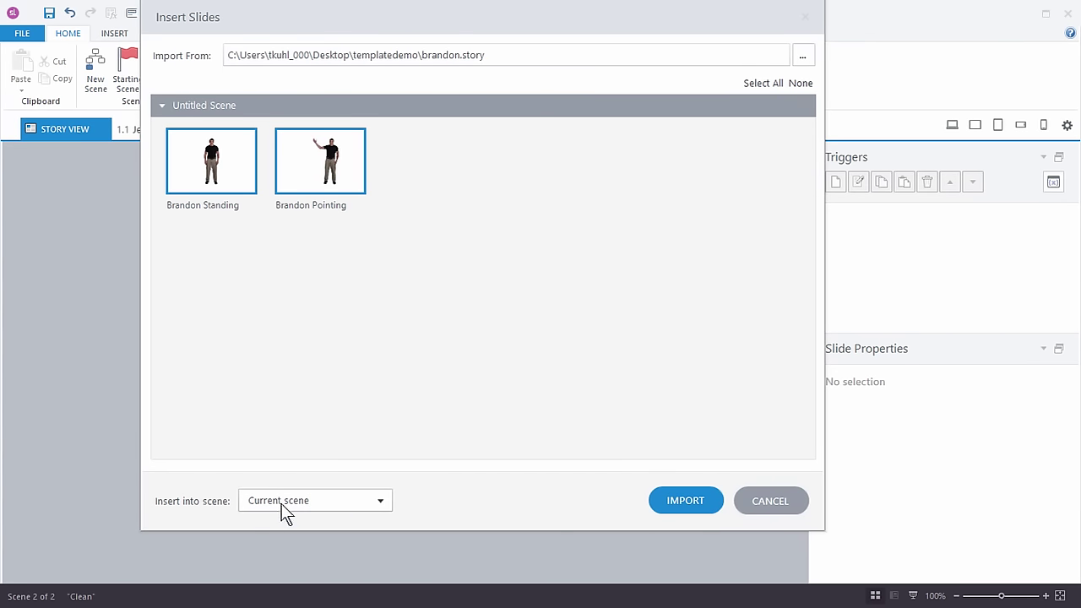
{"action": "left_click", "coordinate": [692, 501]}
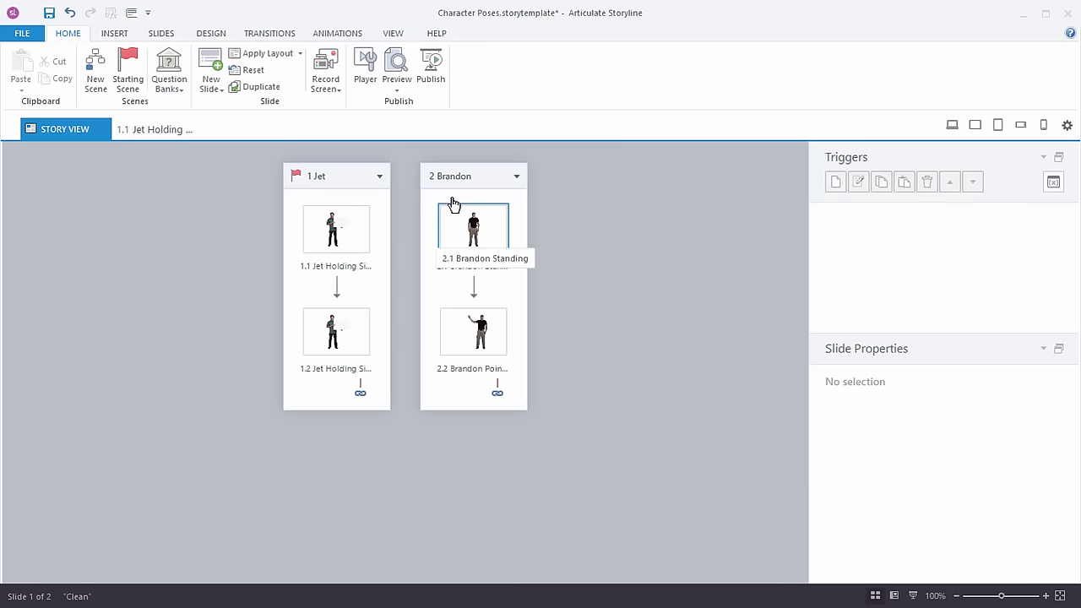
Duplicate the Brandon scene and rename the copy "Sally"
{"action": "mouse_move", "coordinate": [496, 400]}
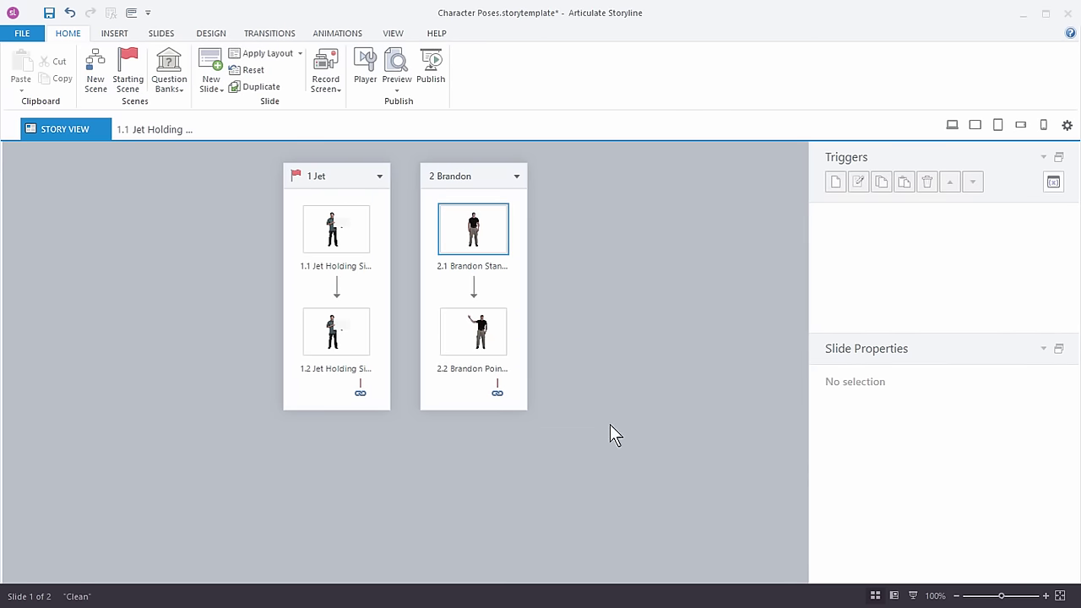
{"action": "left_click", "coordinate": [469, 177]}
{"action": "key", "text": "ctrl+c"}
{"action": "key", "text": "ctrl+v"}
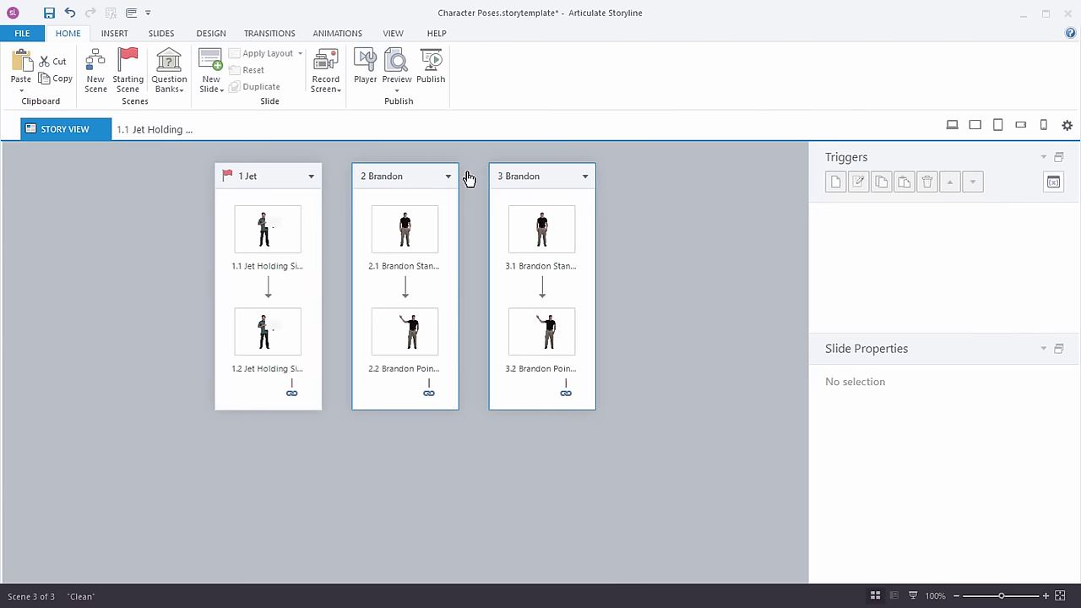
{"action": "double_click", "coordinate": [544, 185]}
{"action": "type", "text": "Sally"}
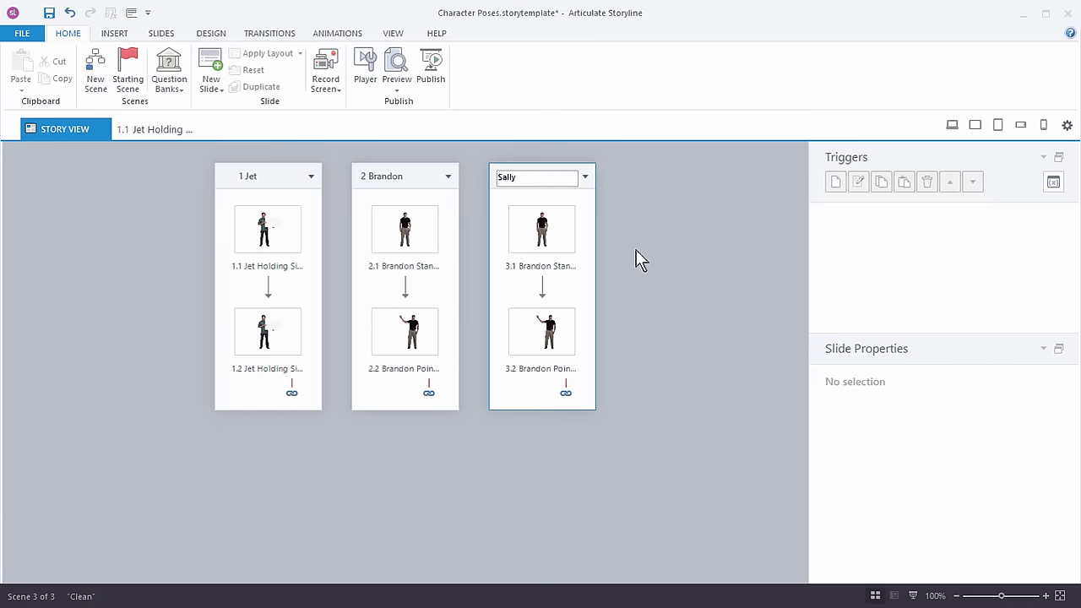
{"action": "left_click", "coordinate": [635, 250]}
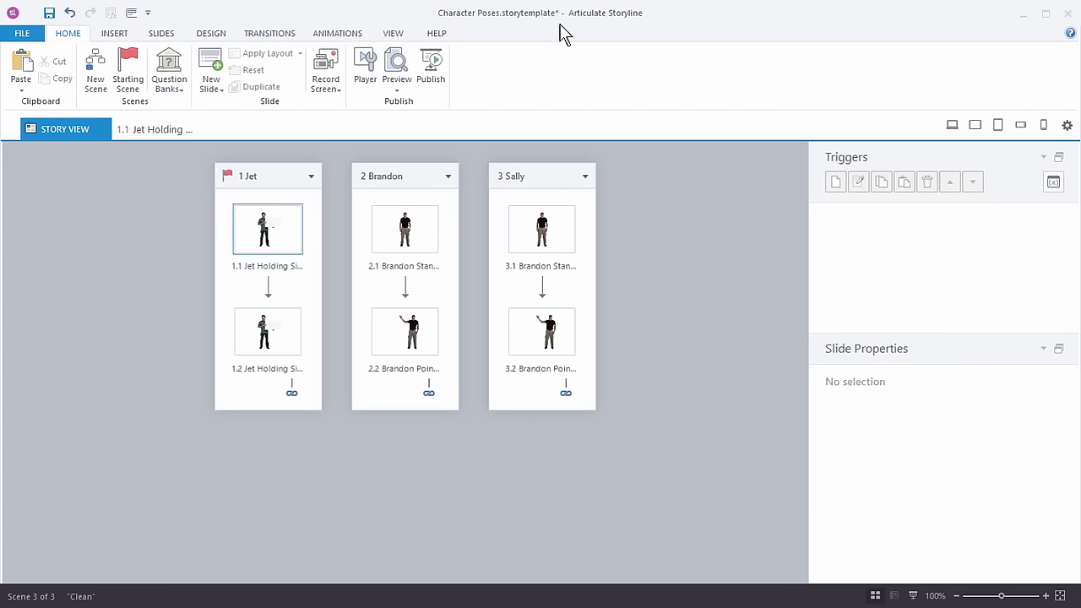
Save and close the Character Poses template, and start a new project
{"action": "left_click", "coordinate": [49, 12]}
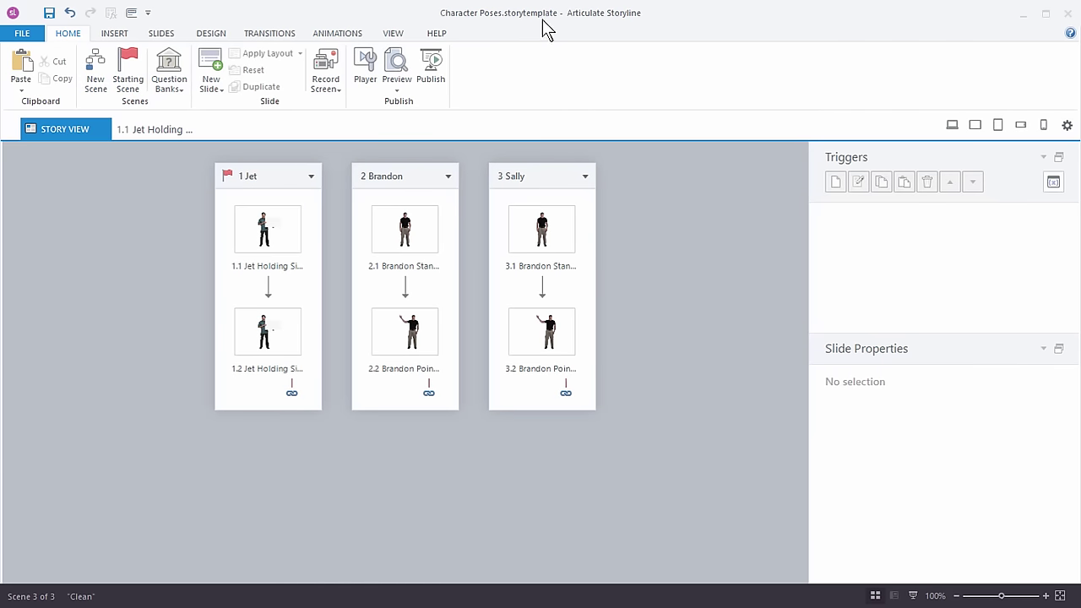
{"action": "left_click", "coordinate": [22, 33]}
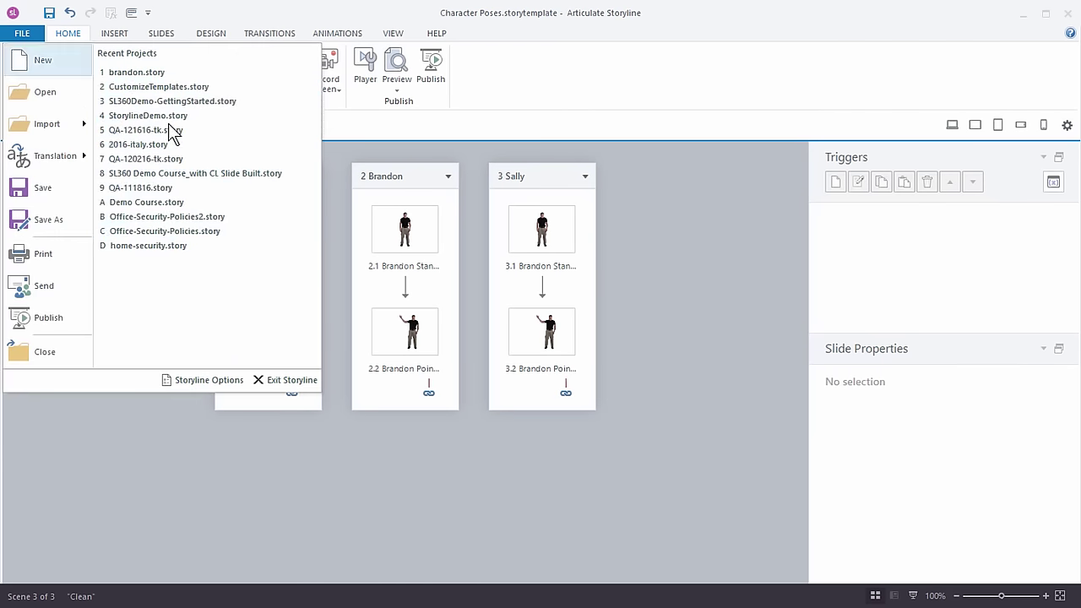
{"action": "left_click", "coordinate": [70, 361]}
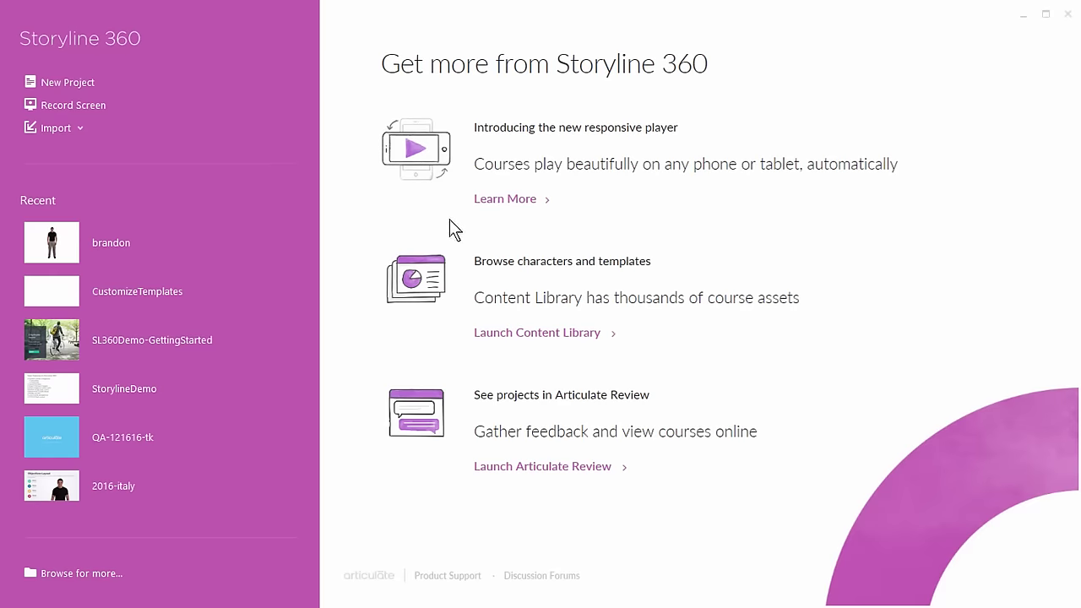
{"action": "left_click", "coordinate": [59, 81]}
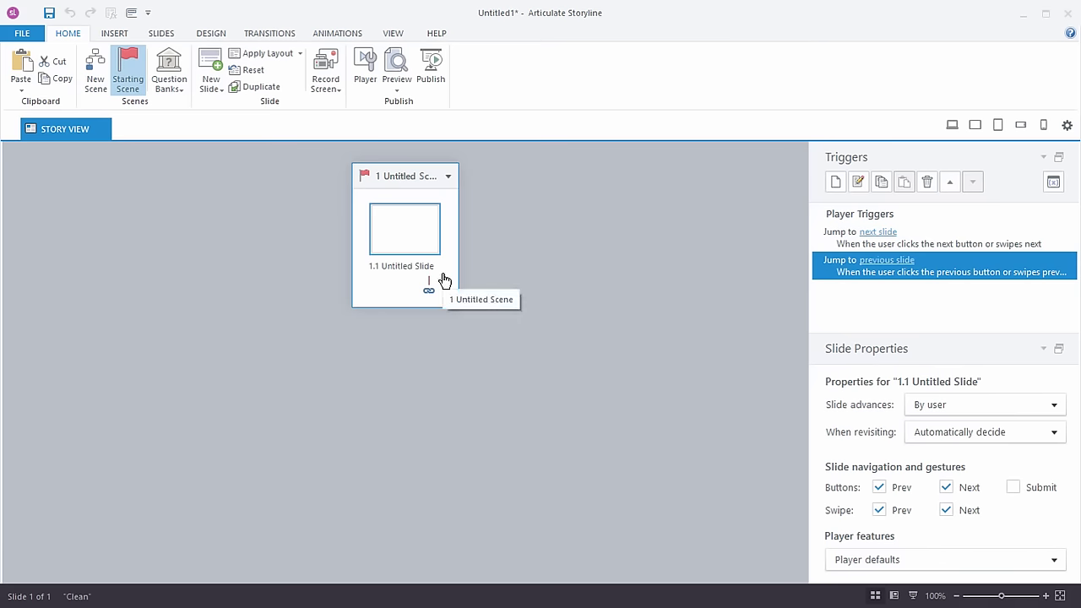
Bring up the Character Poses template's slides for insertion into the new project and check which other templates are available
{"action": "left_click", "coordinate": [218, 92]}
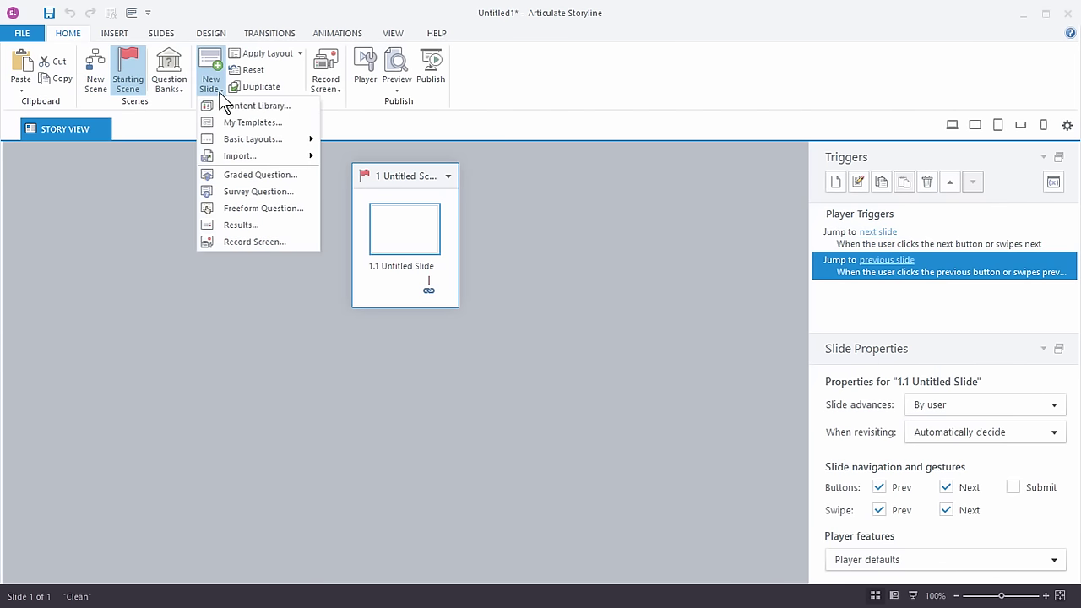
{"action": "left_click", "coordinate": [238, 119]}
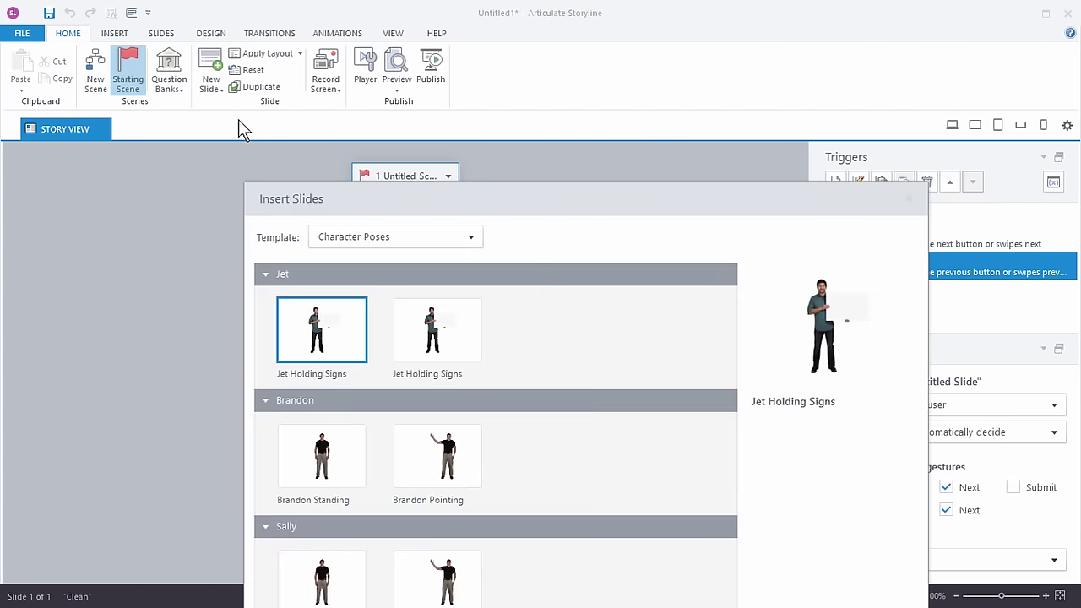
{"action": "left_click_drag", "start_coordinate": [447, 200], "coordinate": [363, 53]}
{"action": "left_click", "coordinate": [380, 91]}
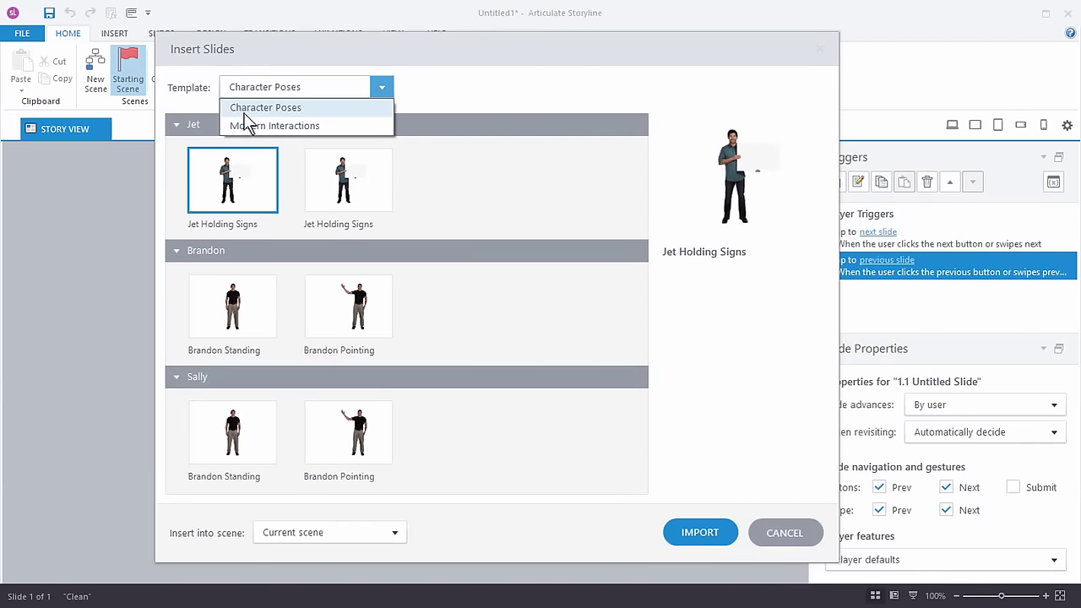
{"action": "left_click", "coordinate": [488, 158]}
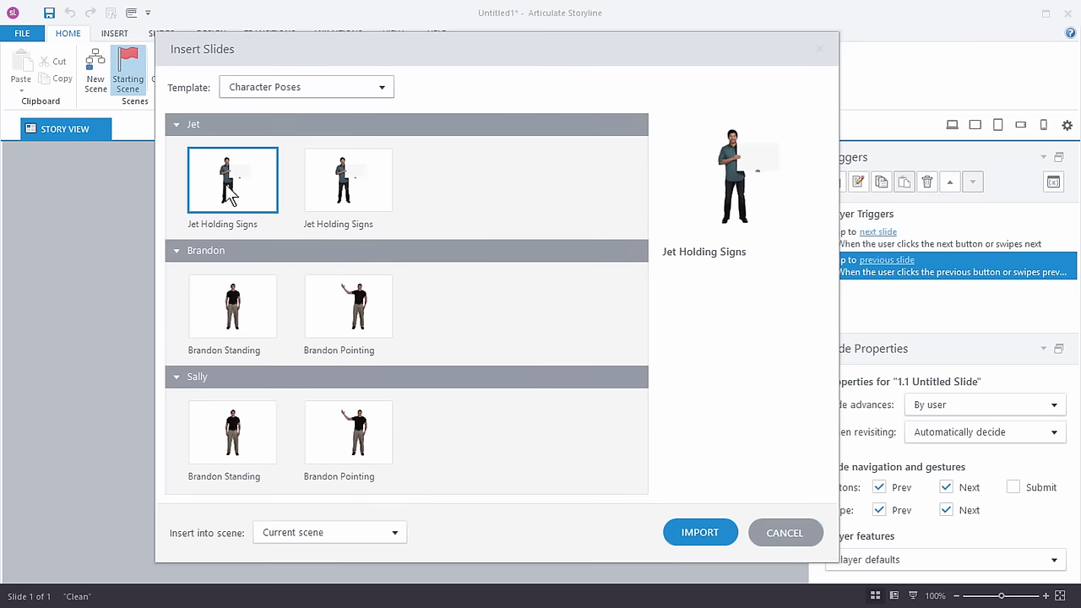
Collapse the Jet, Brandon and Sally groups, expand Jet and Brandon again, and preview the Brandon Standing and Brandon Pointing slides
{"action": "left_click", "coordinate": [178, 124]}
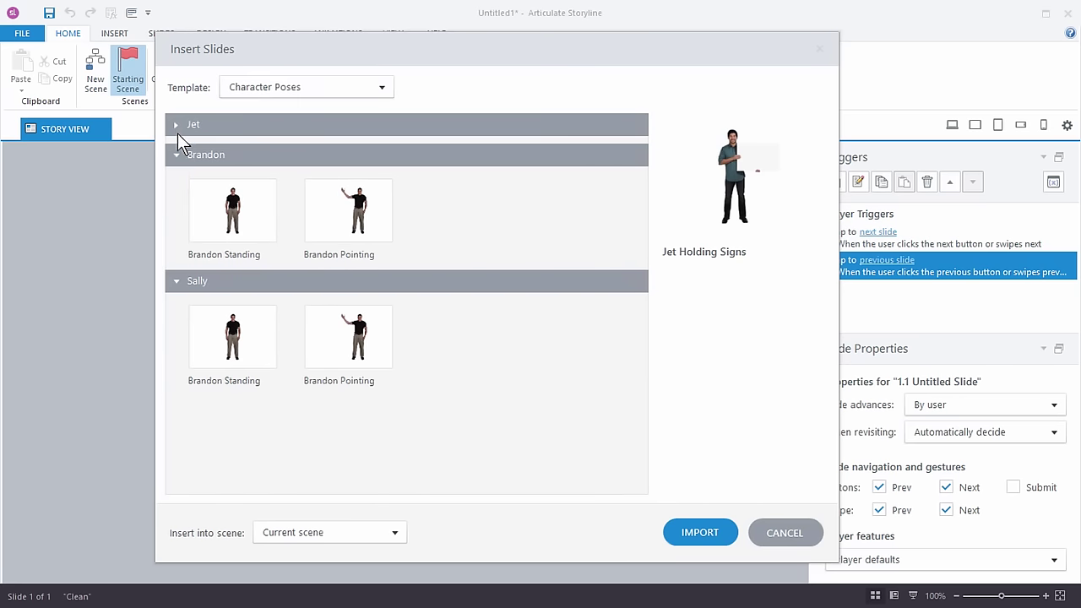
{"action": "left_click", "coordinate": [171, 154]}
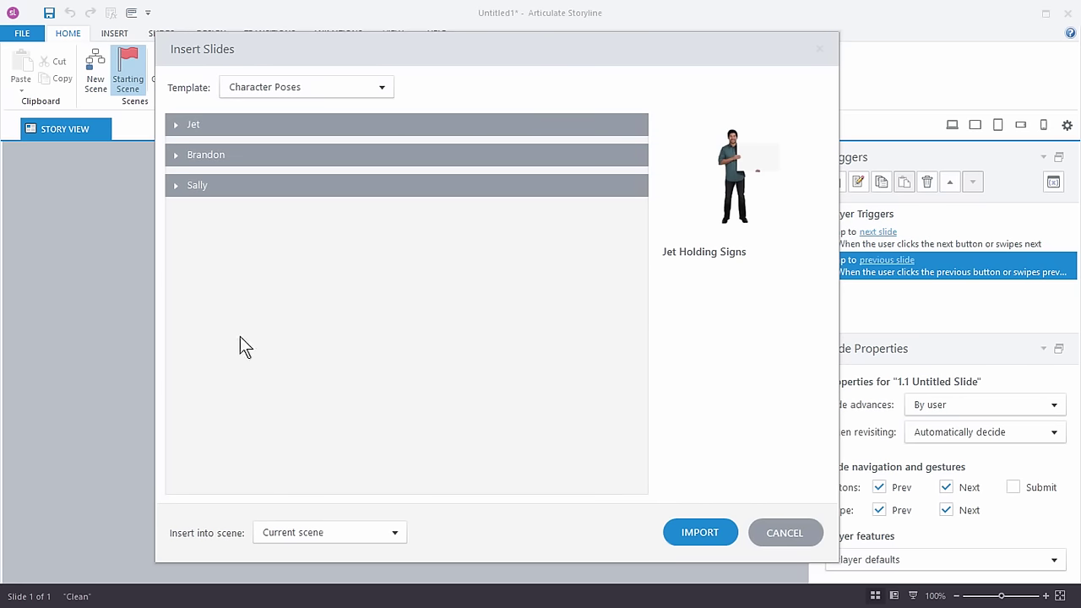
{"action": "left_click", "coordinate": [174, 126]}
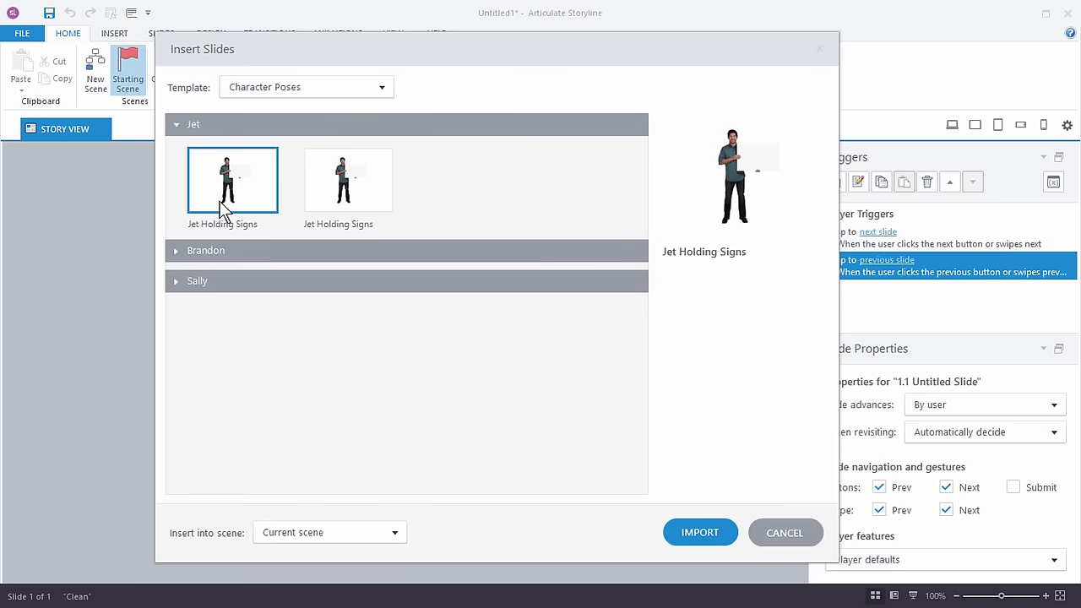
{"action": "left_click", "coordinate": [173, 250]}
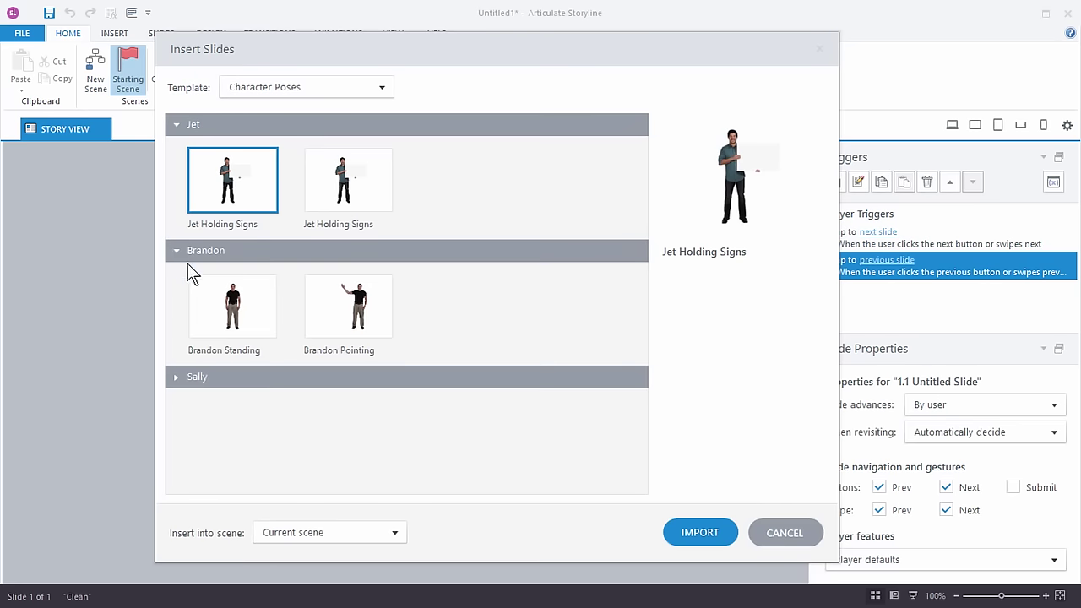
{"action": "left_click", "coordinate": [223, 313]}
{"action": "left_click", "coordinate": [352, 307]}
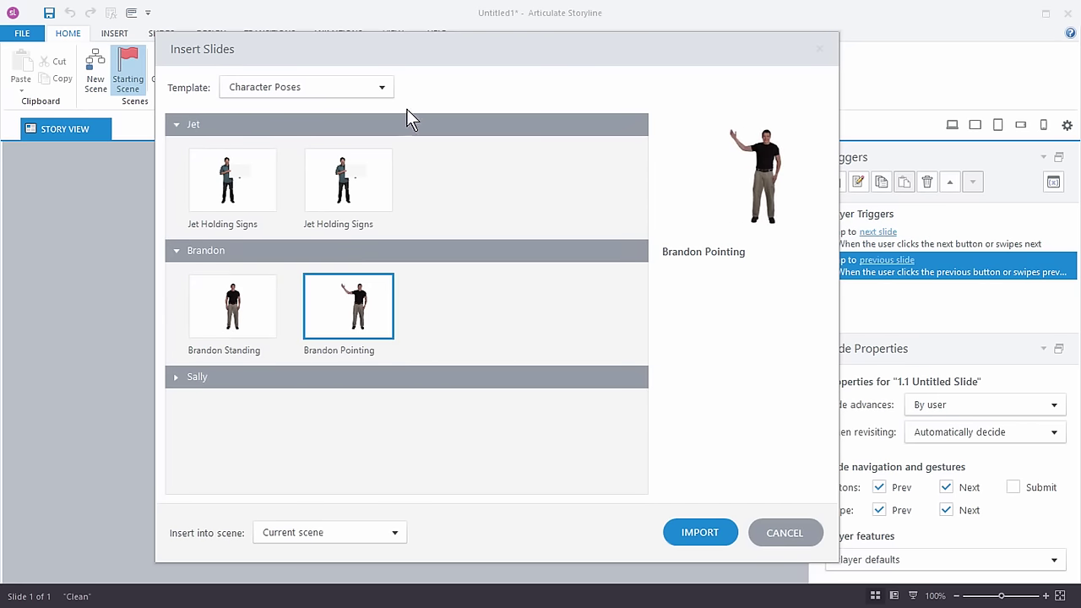